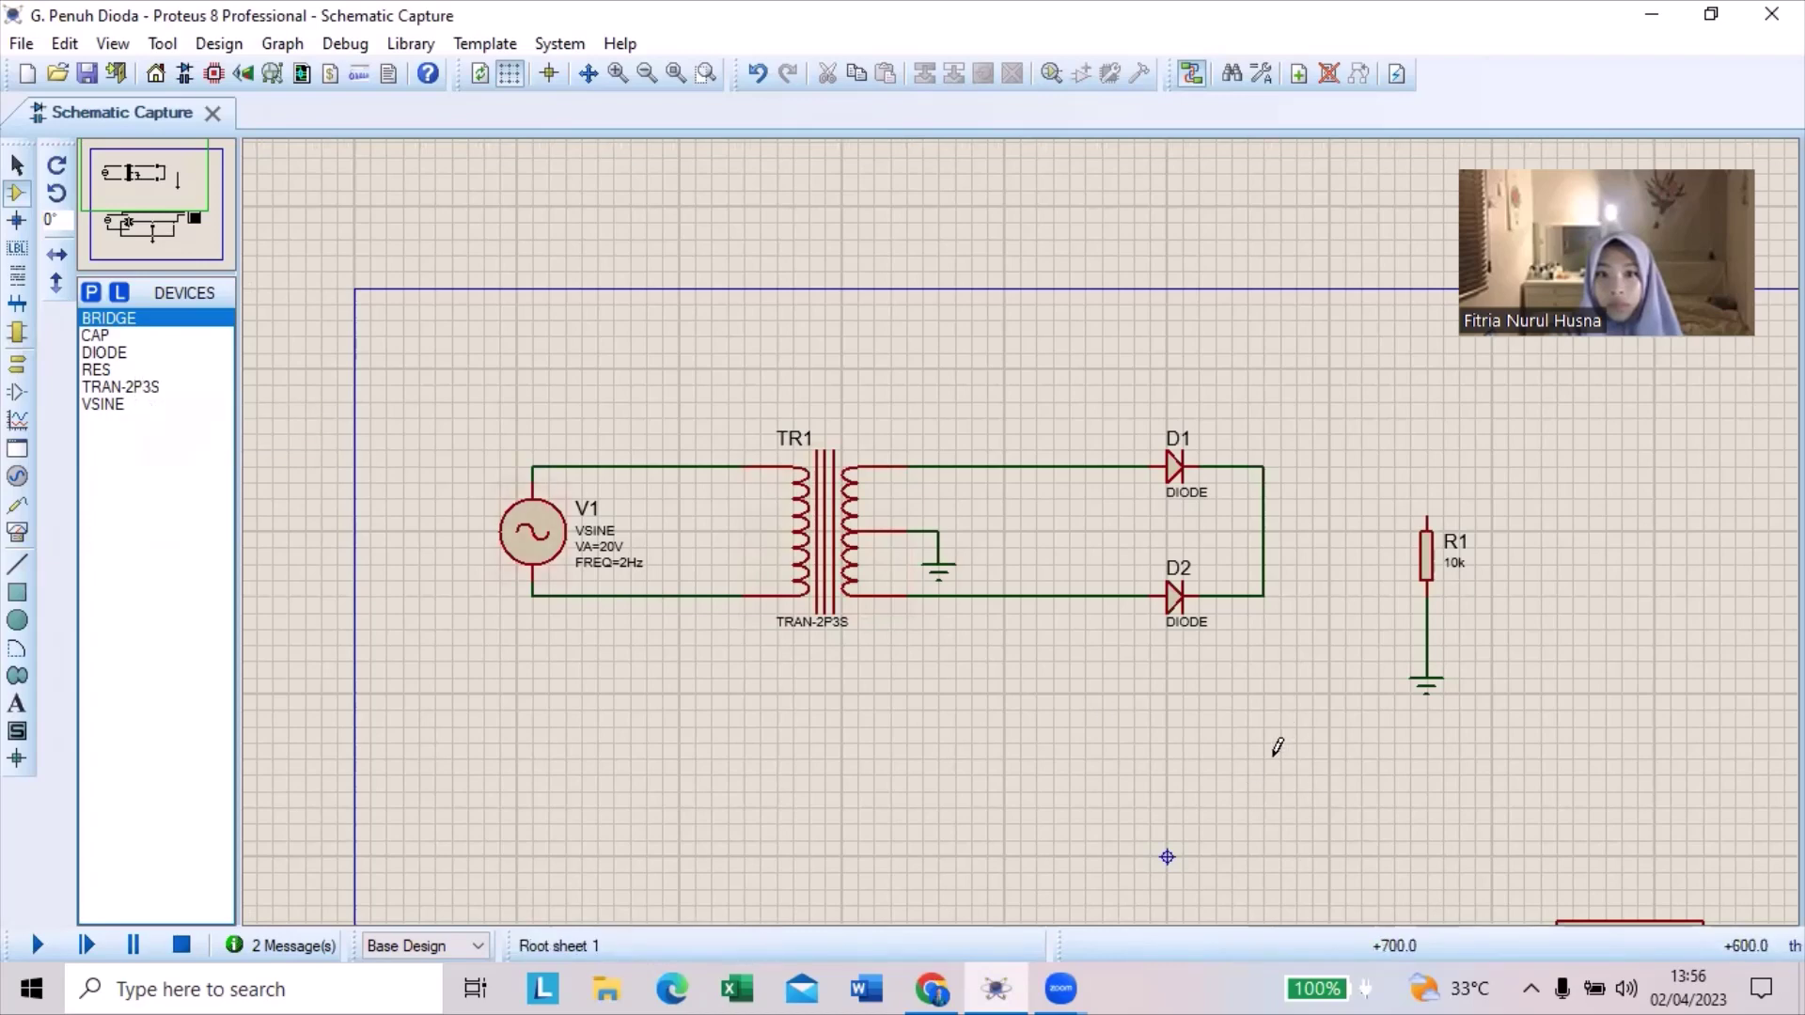
- Delete both wires joining the oscilloscope to the bridge rectifier circuit, and move the oscilloscope beside the two-diode rectifier circuit
{"action": "scroll", "coordinate": [1296, 636], "scroll_direction": "down", "scroll_amount": 2}
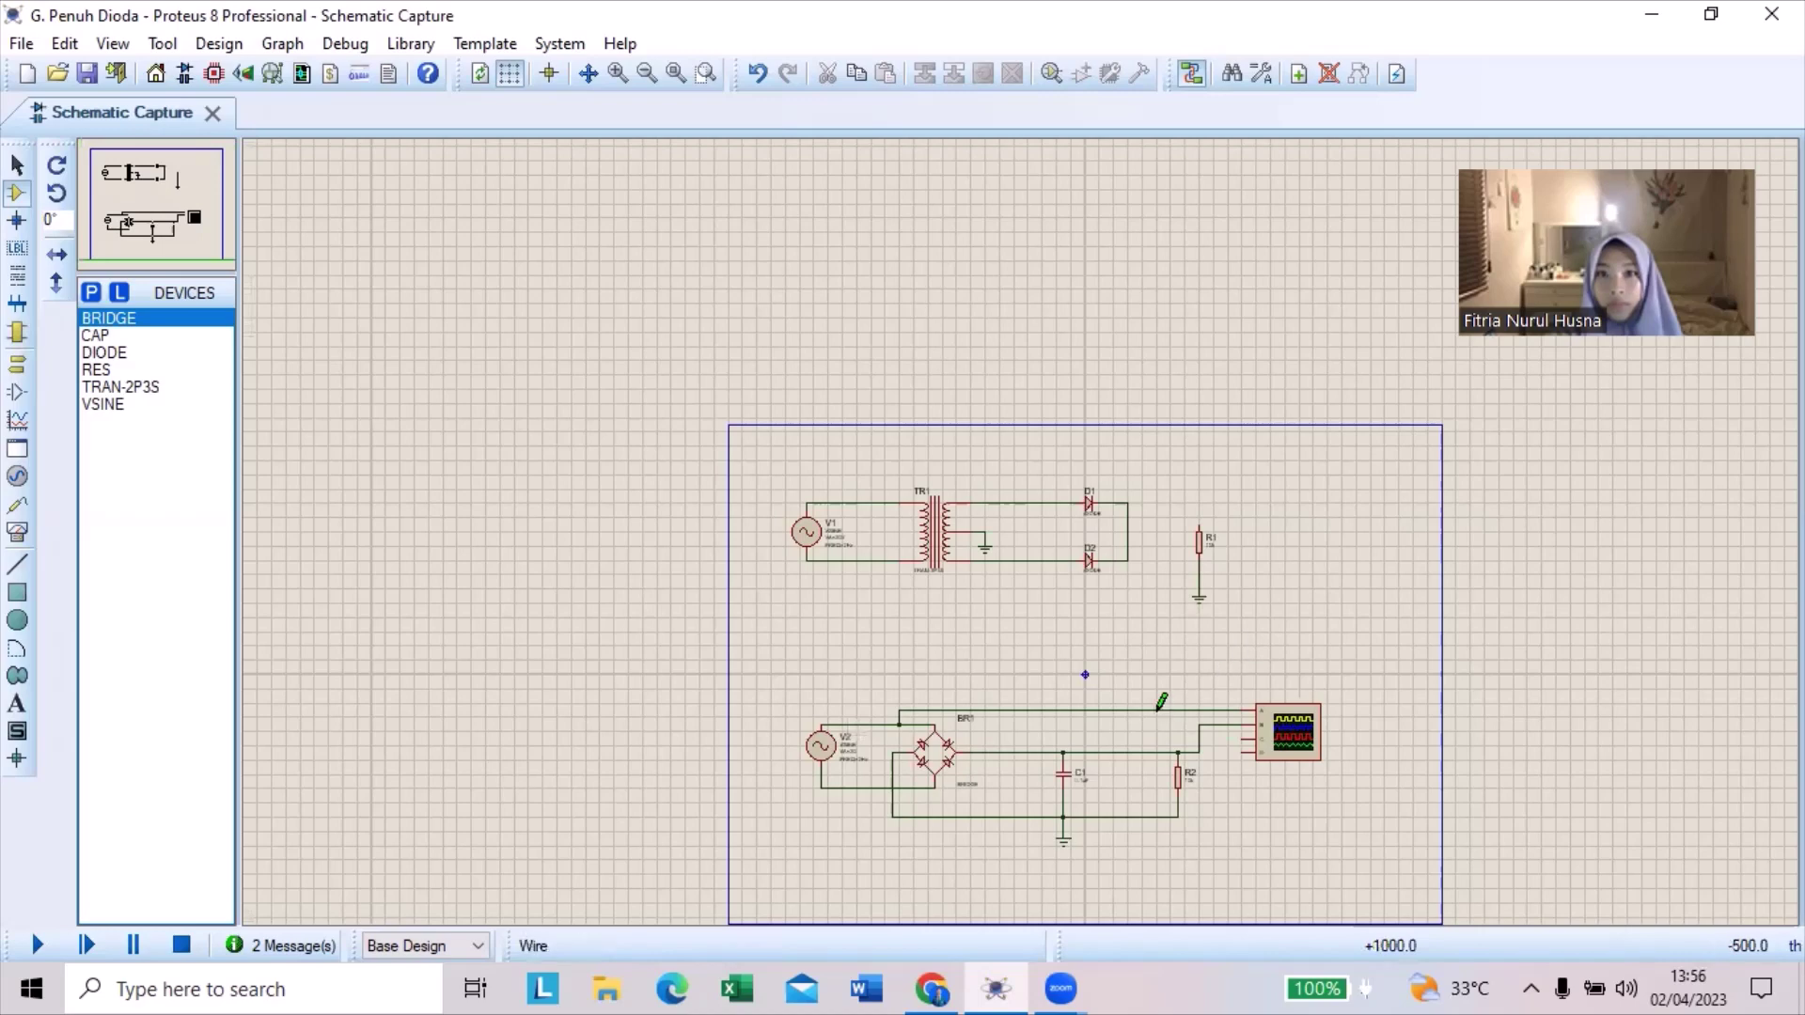
{"action": "right_click", "coordinate": [1179, 710]}
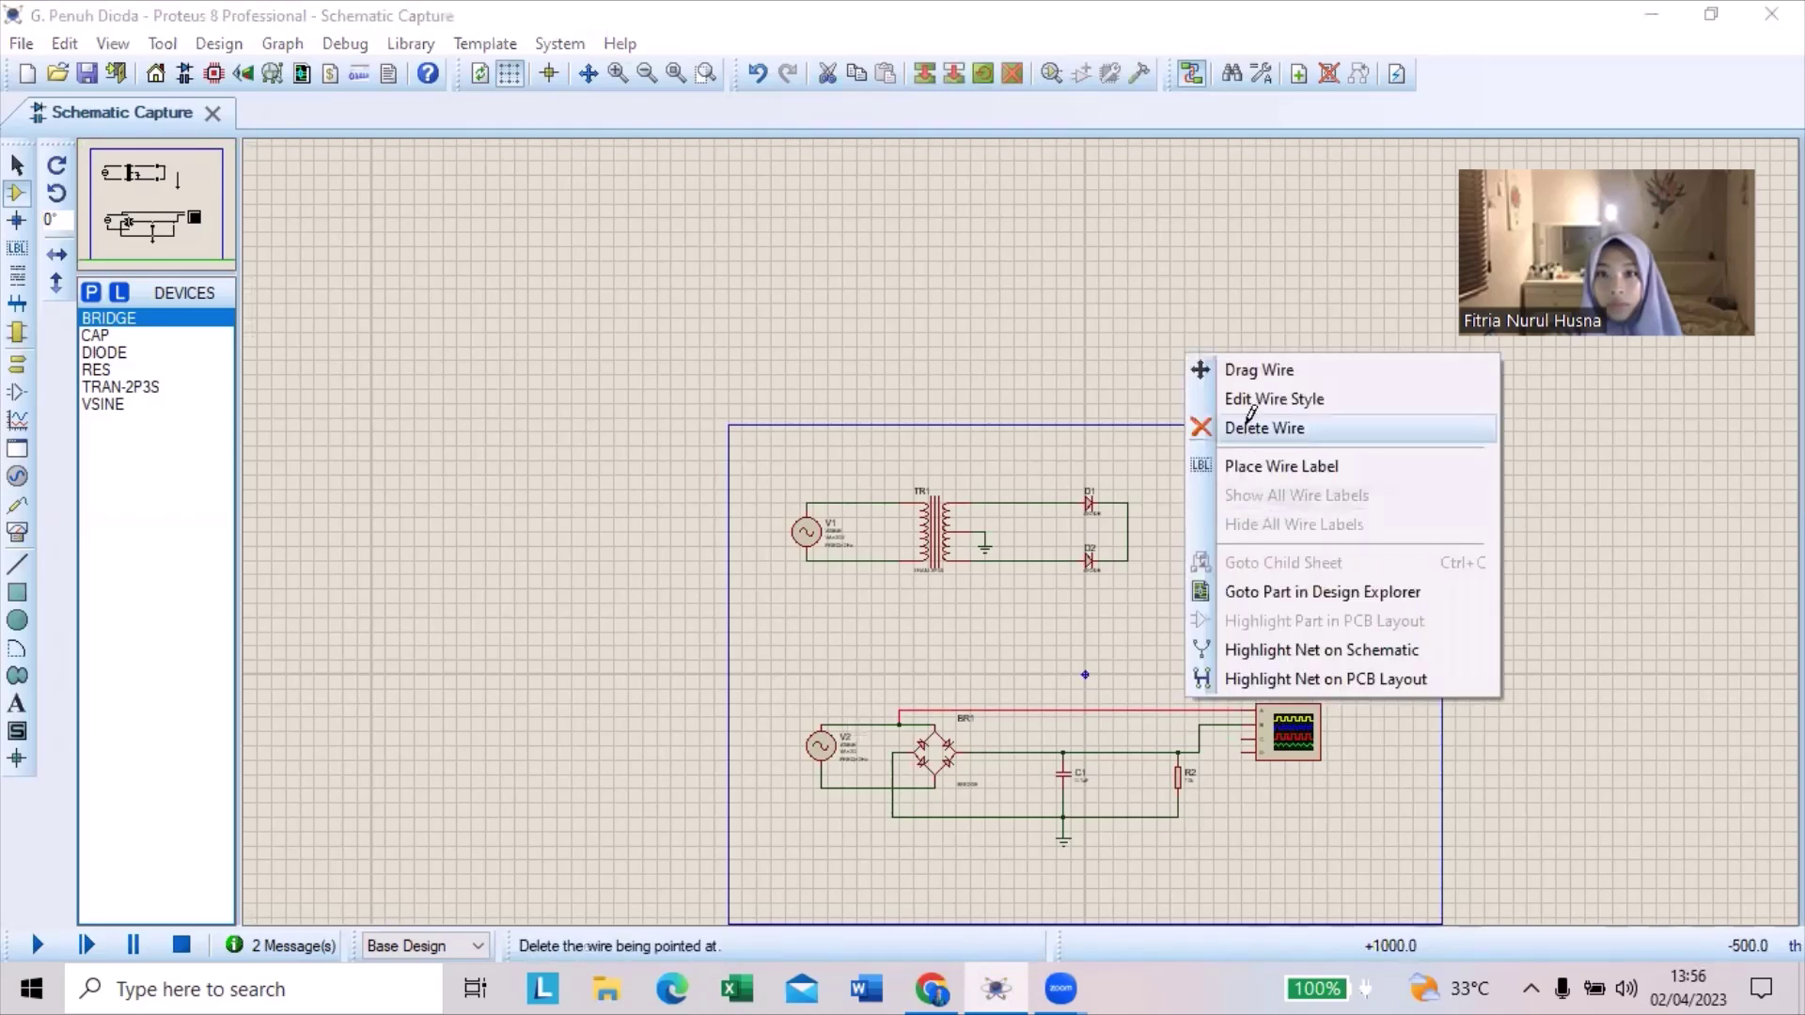
{"action": "left_click", "coordinate": [1249, 421]}
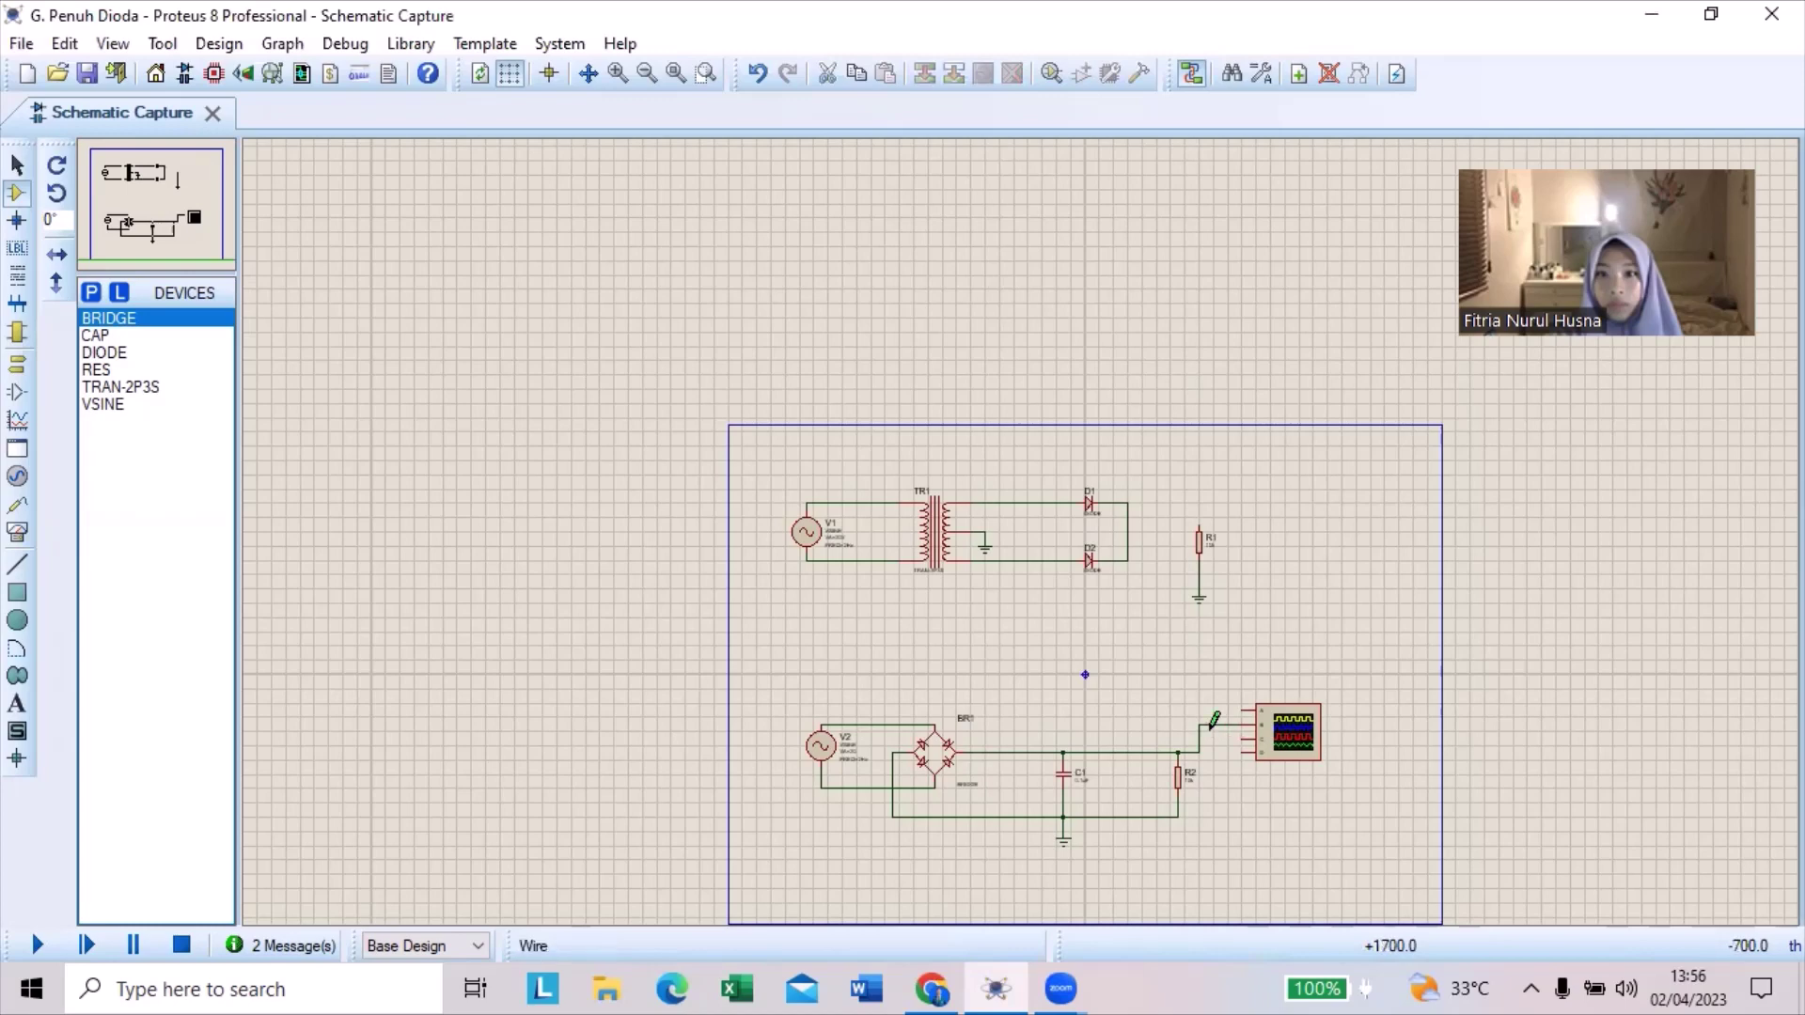
{"action": "right_click", "coordinate": [1232, 726]}
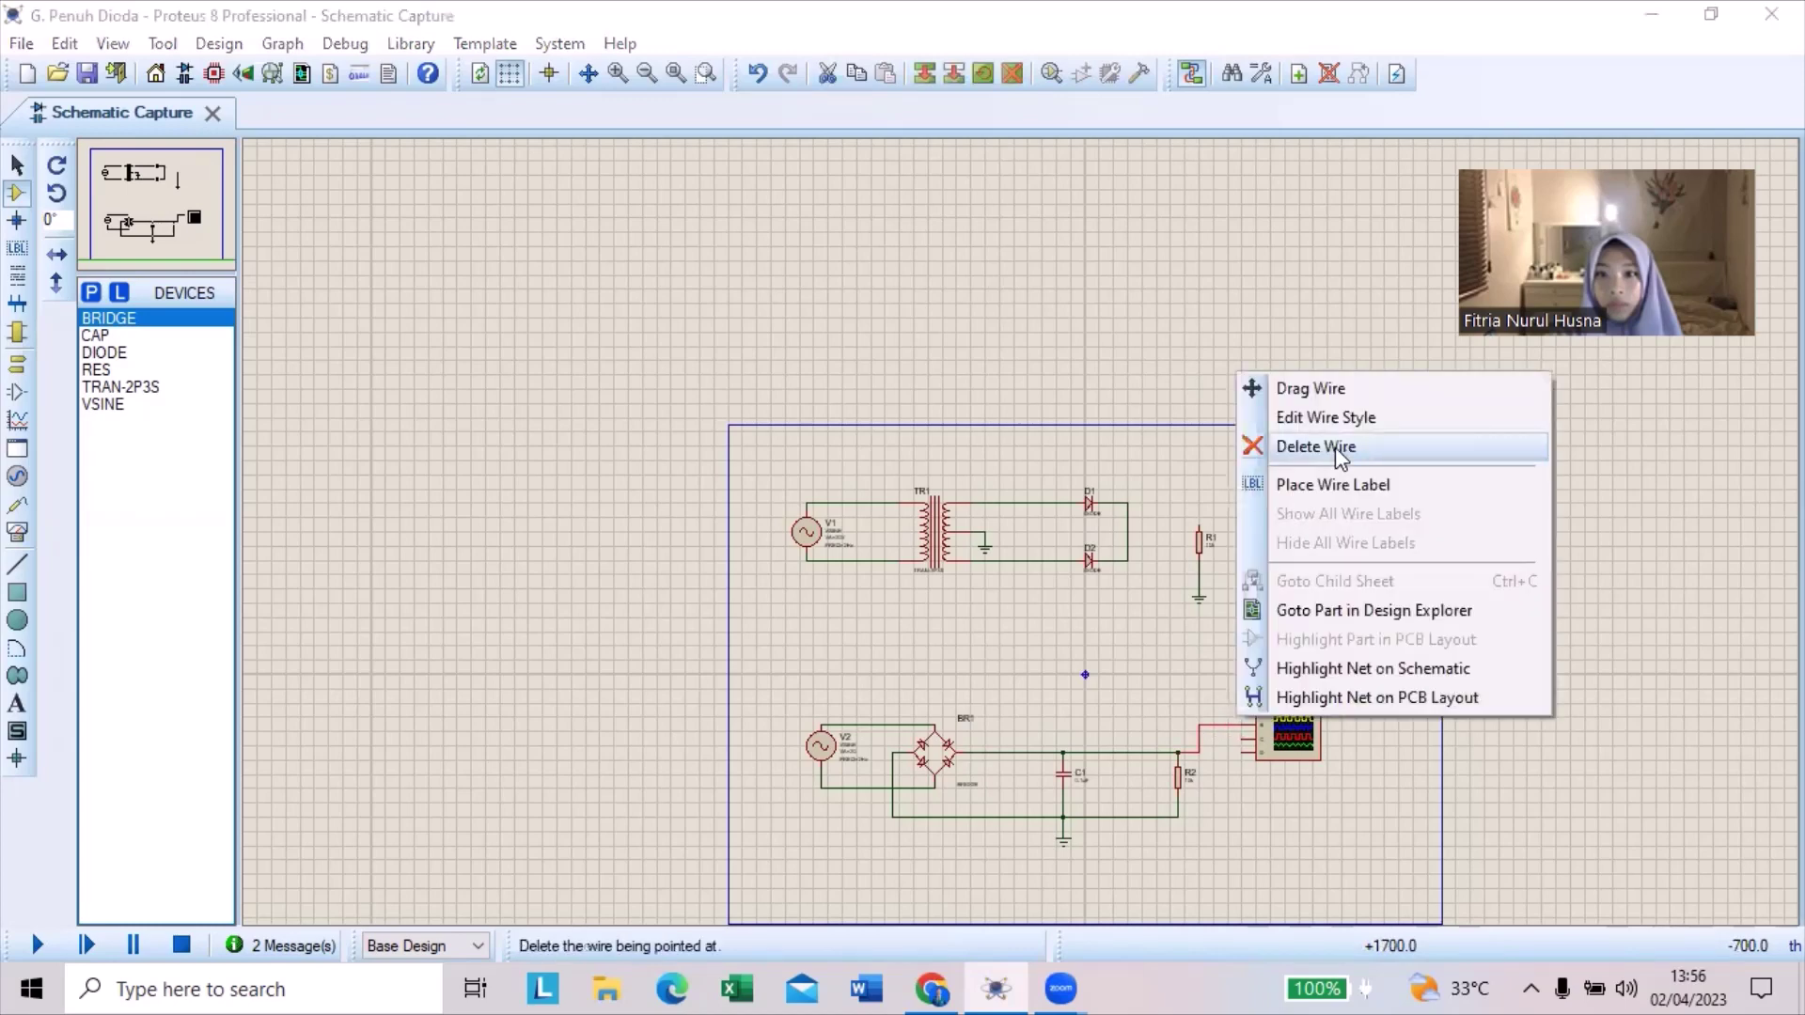
{"action": "left_click", "coordinate": [1339, 450]}
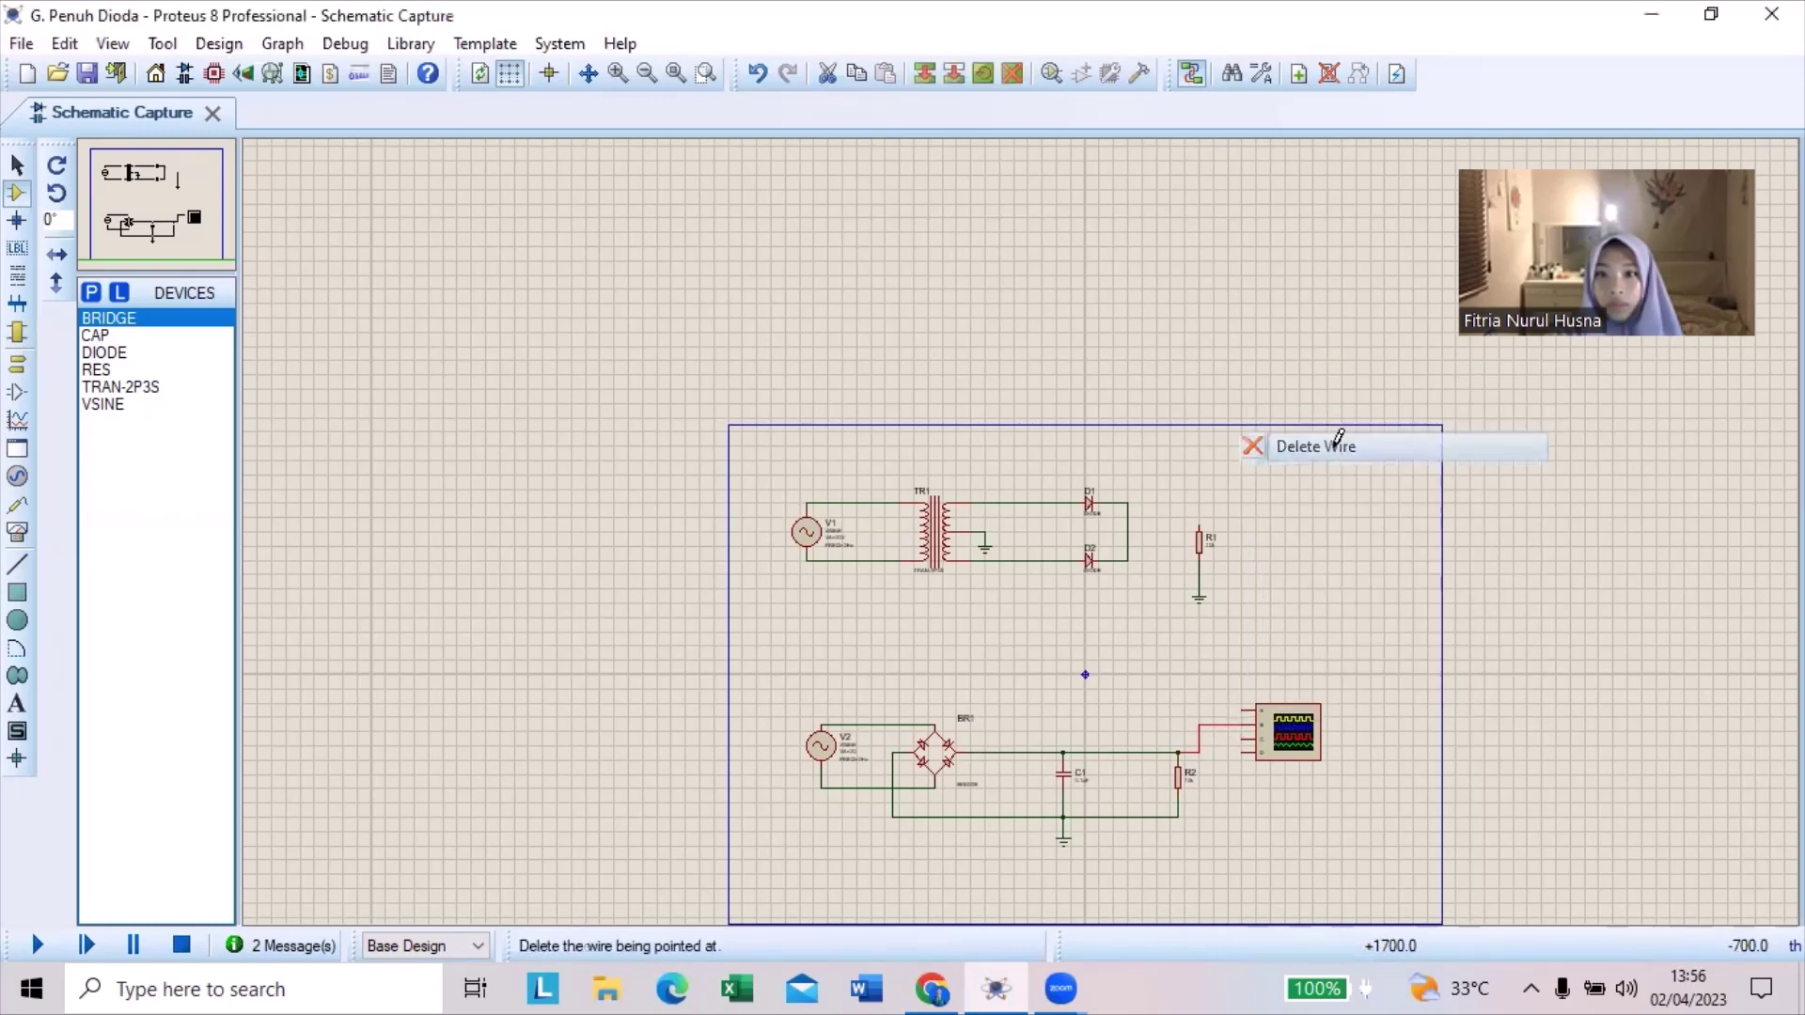
{"action": "left_click", "coordinate": [1292, 735]}
{"action": "left_click_drag", "start_coordinate": [1292, 735], "coordinate": [1279, 500]}
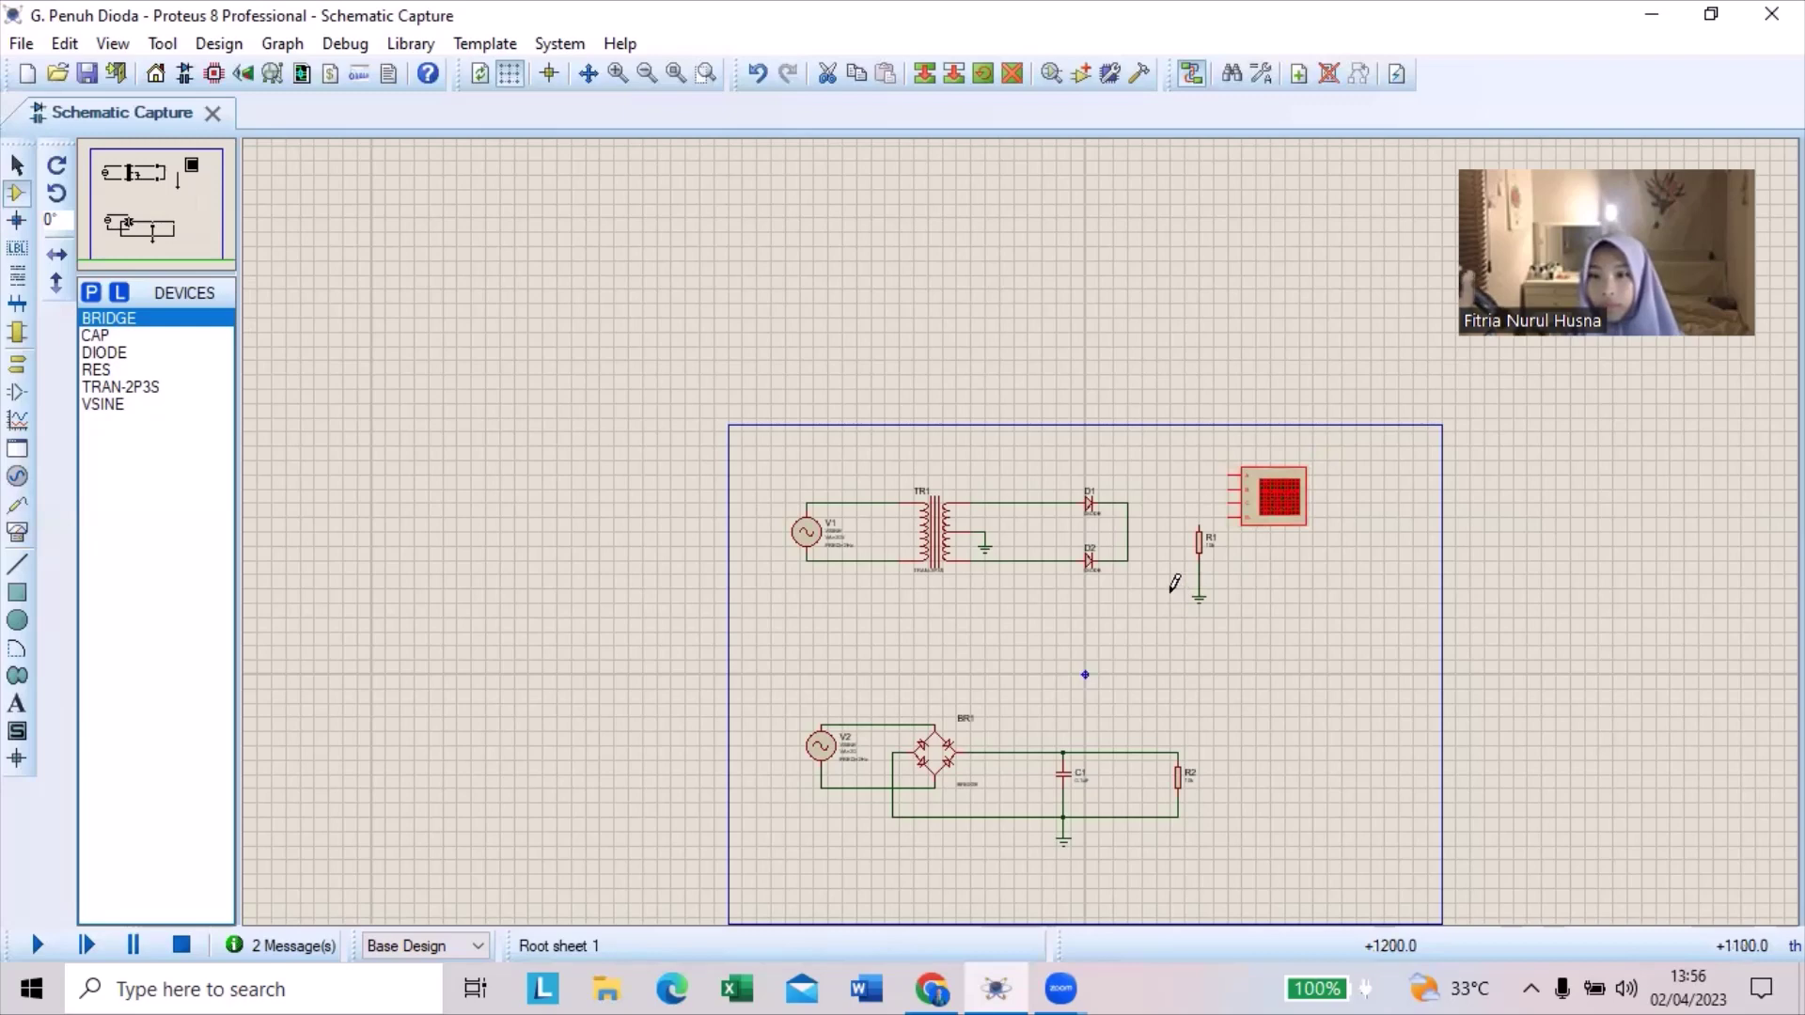
- Wire oscilloscope channel A to the line between TR1 and D1, and connect the diodes' common output to R1 and channel C
{"action": "left_click", "coordinate": [1028, 502]}
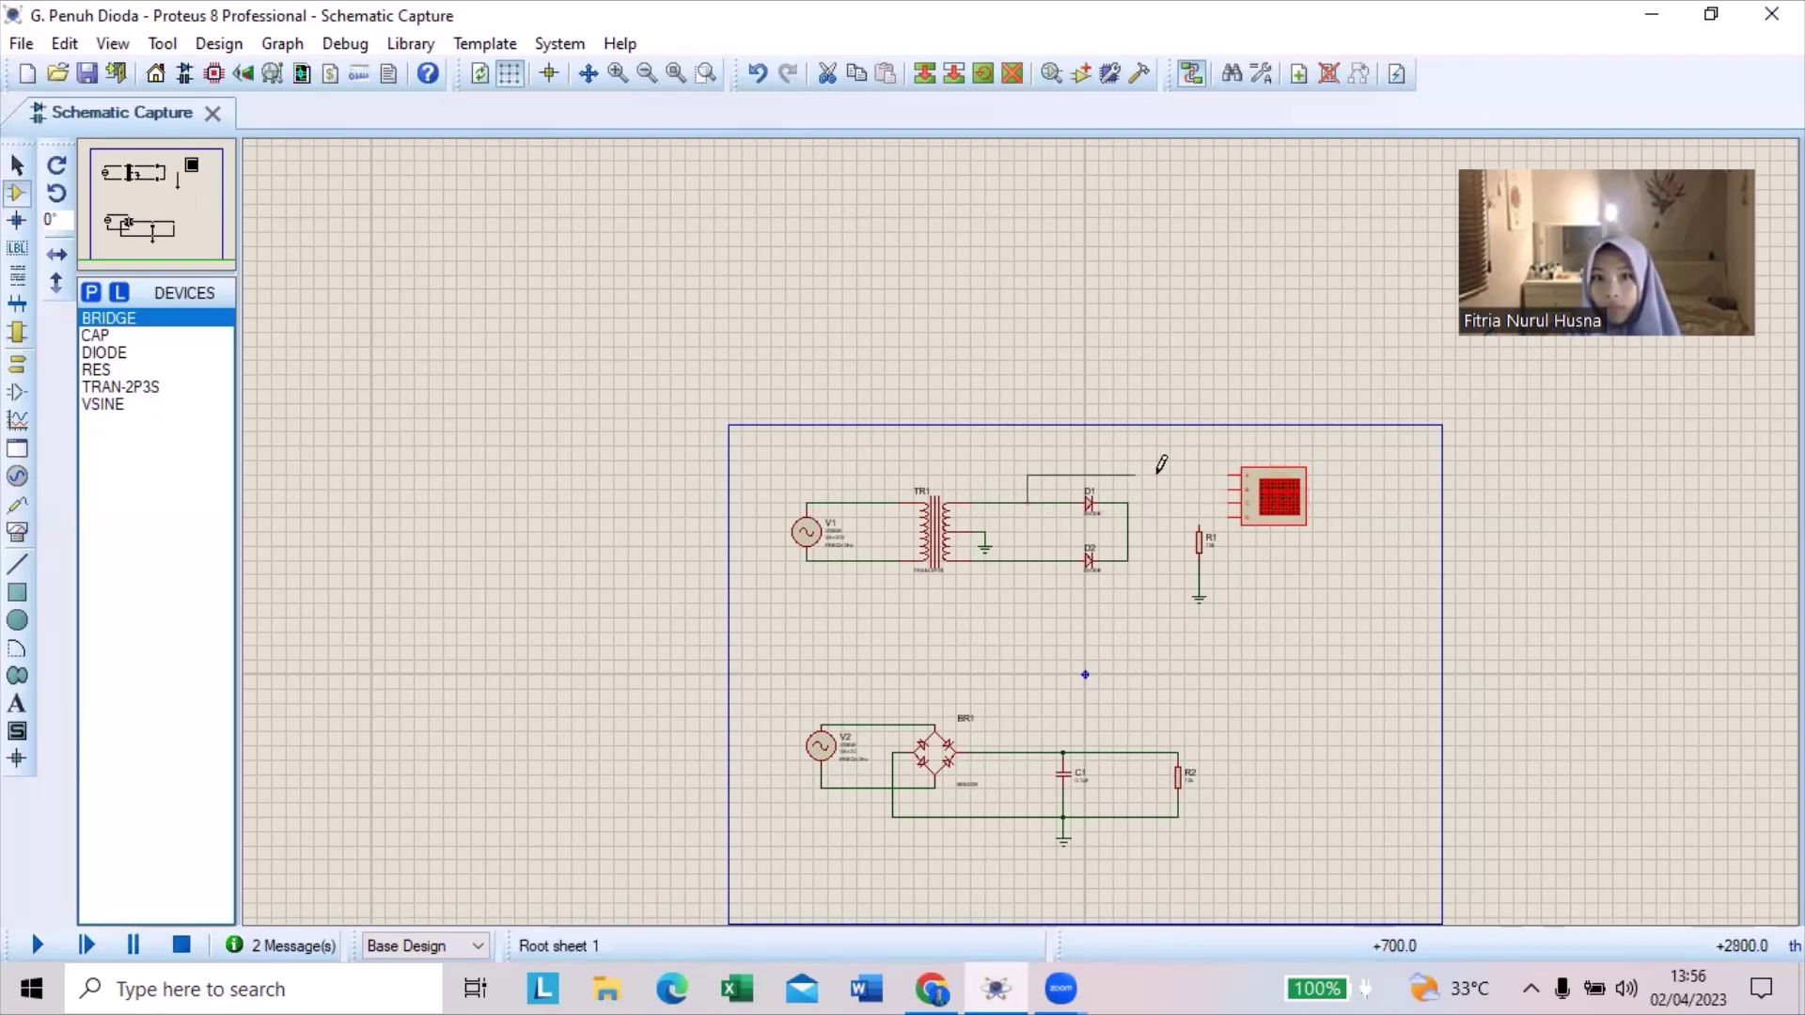
{"action": "left_click", "coordinate": [1226, 474]}
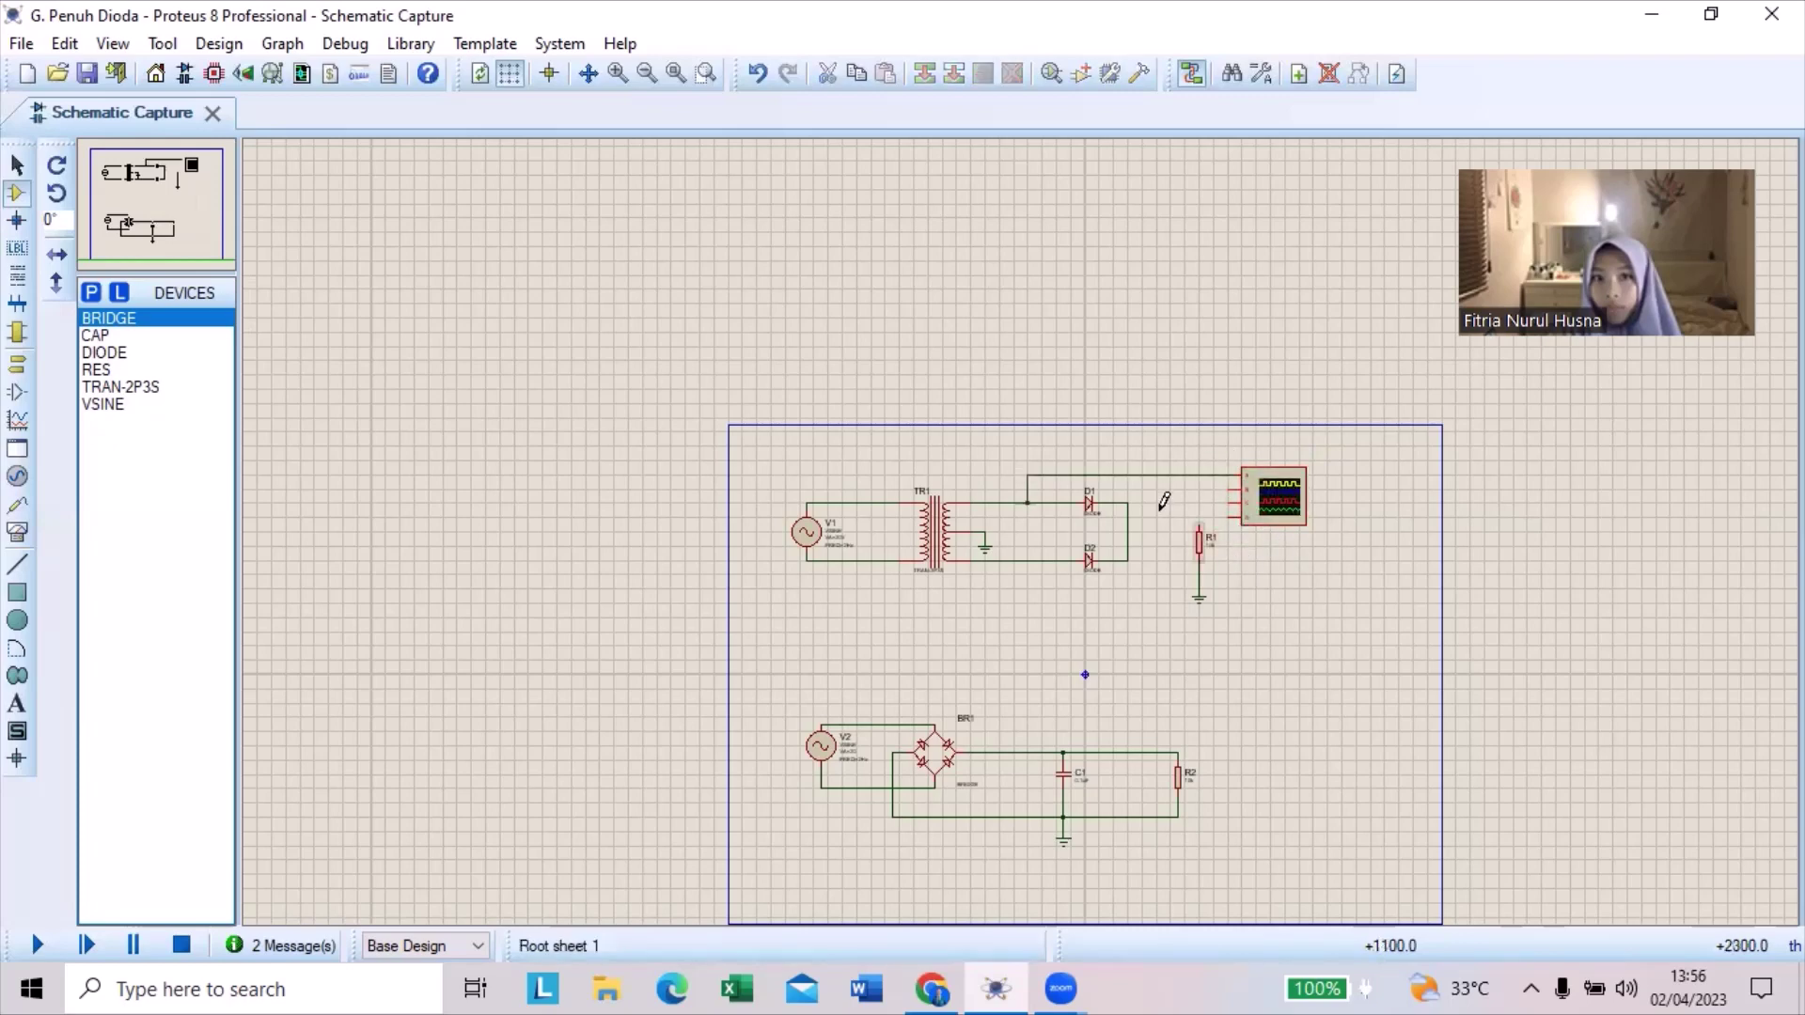
{"action": "left_click", "coordinate": [1129, 501]}
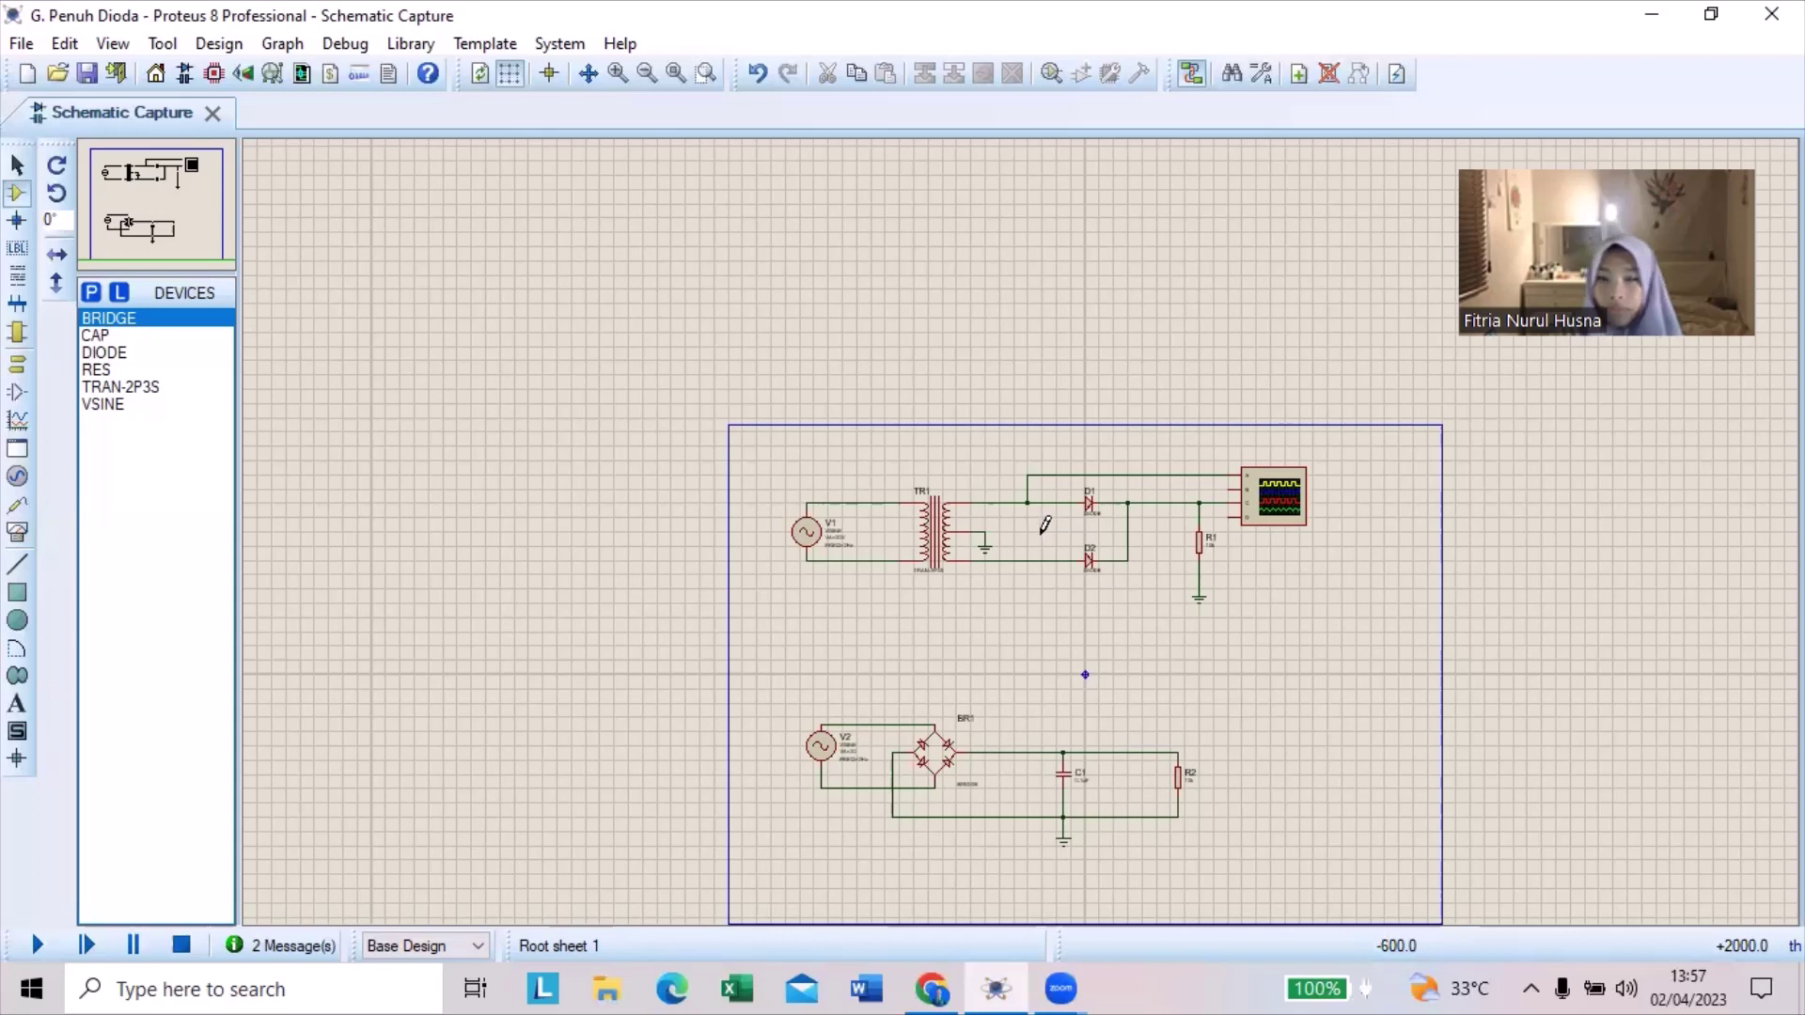
- Reset the debug popup windows to their default positions, sizes and colours
{"action": "left_click", "coordinate": [345, 43]}
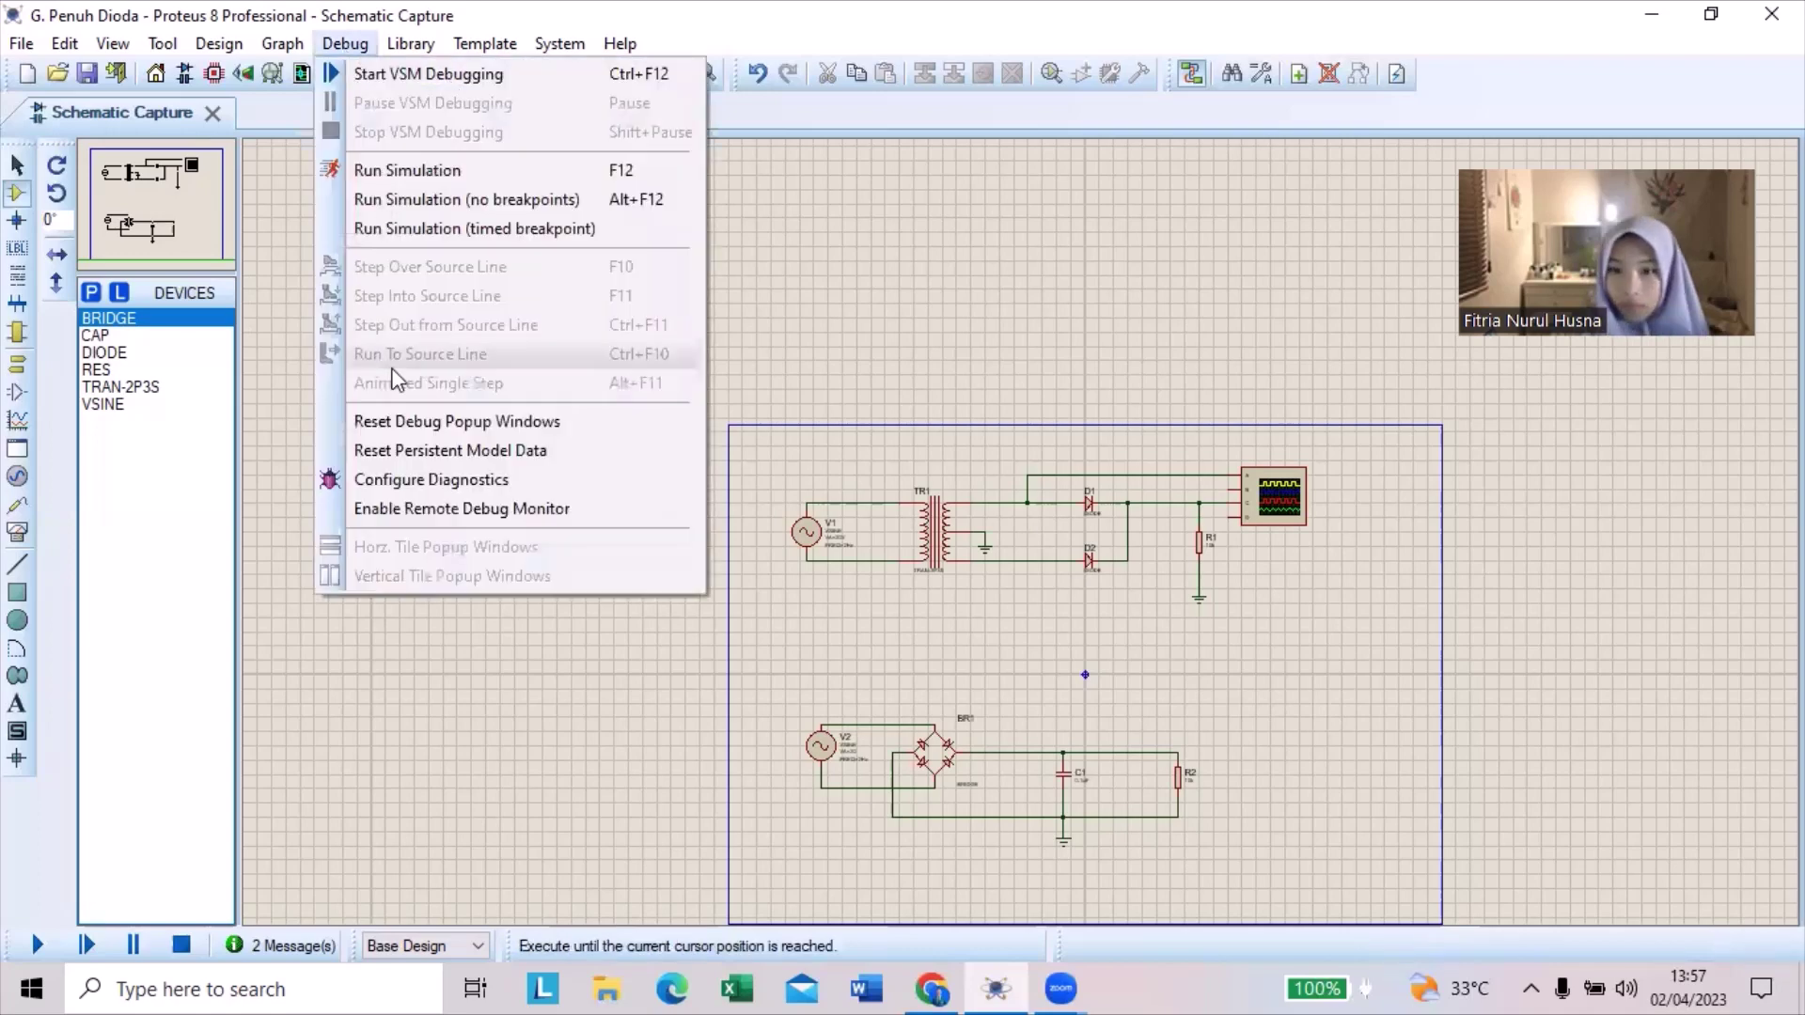
{"action": "left_click", "coordinate": [407, 422]}
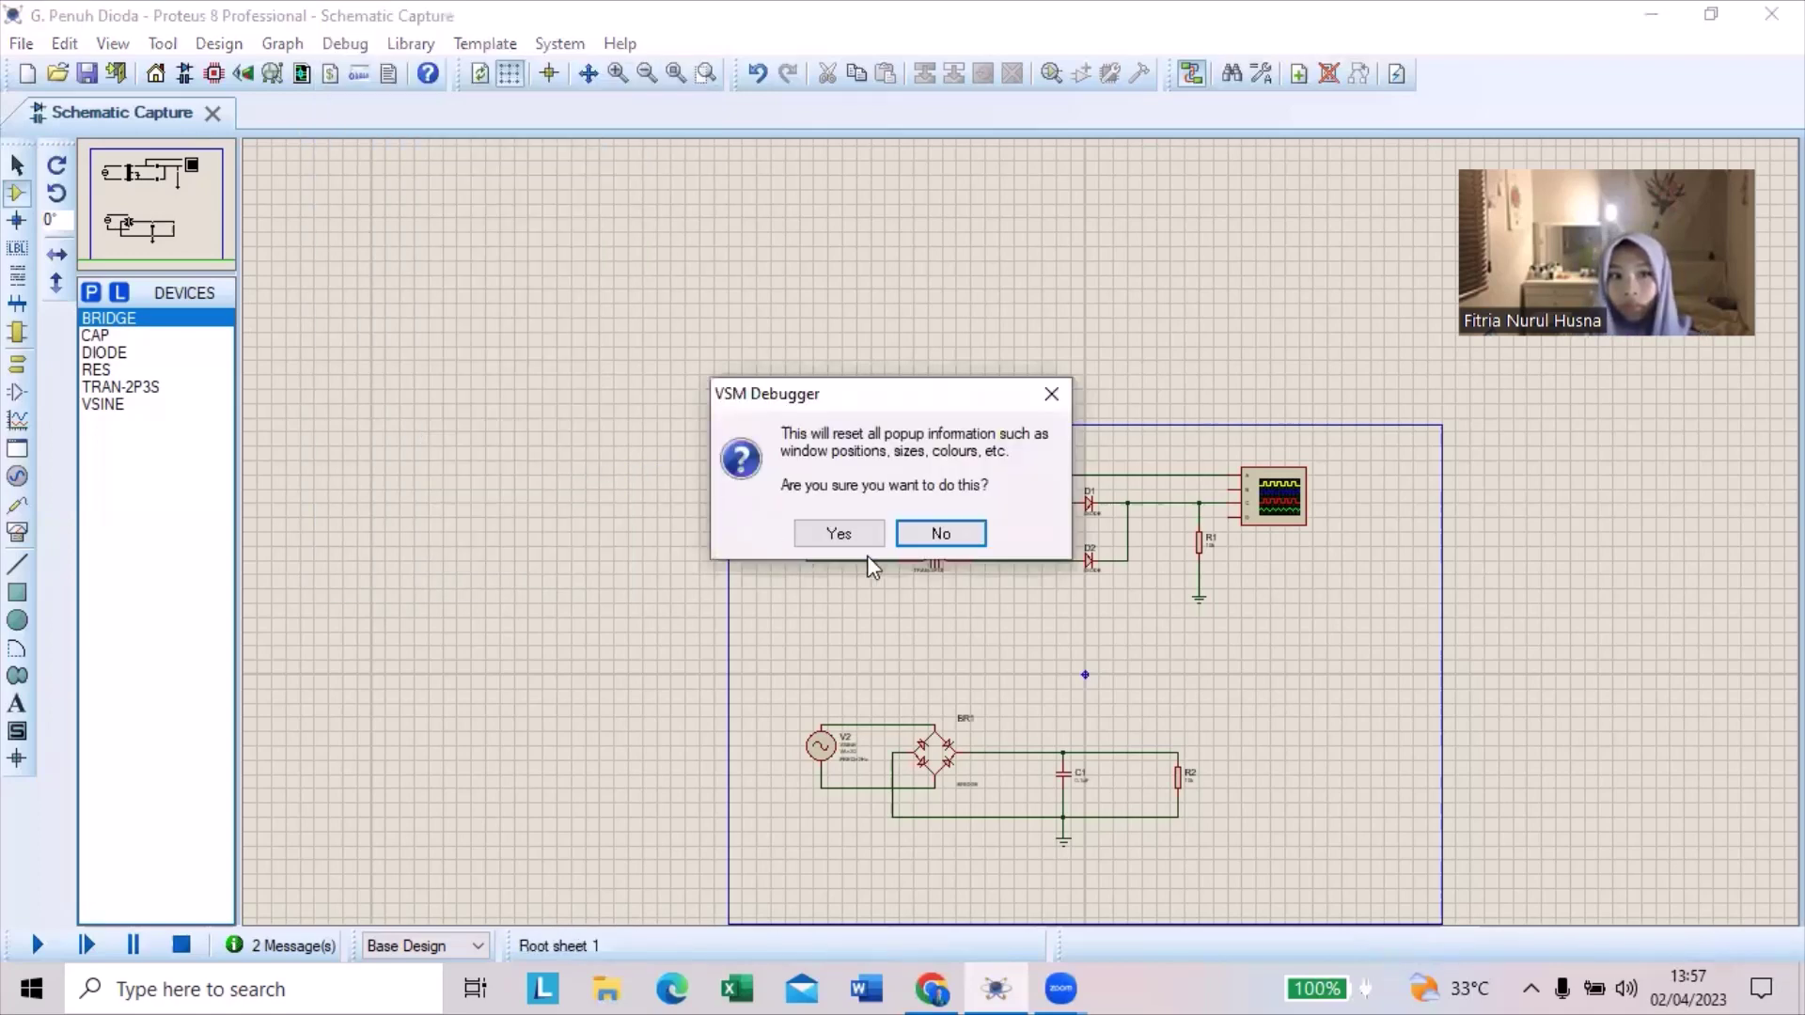
{"action": "left_click", "coordinate": [841, 535]}
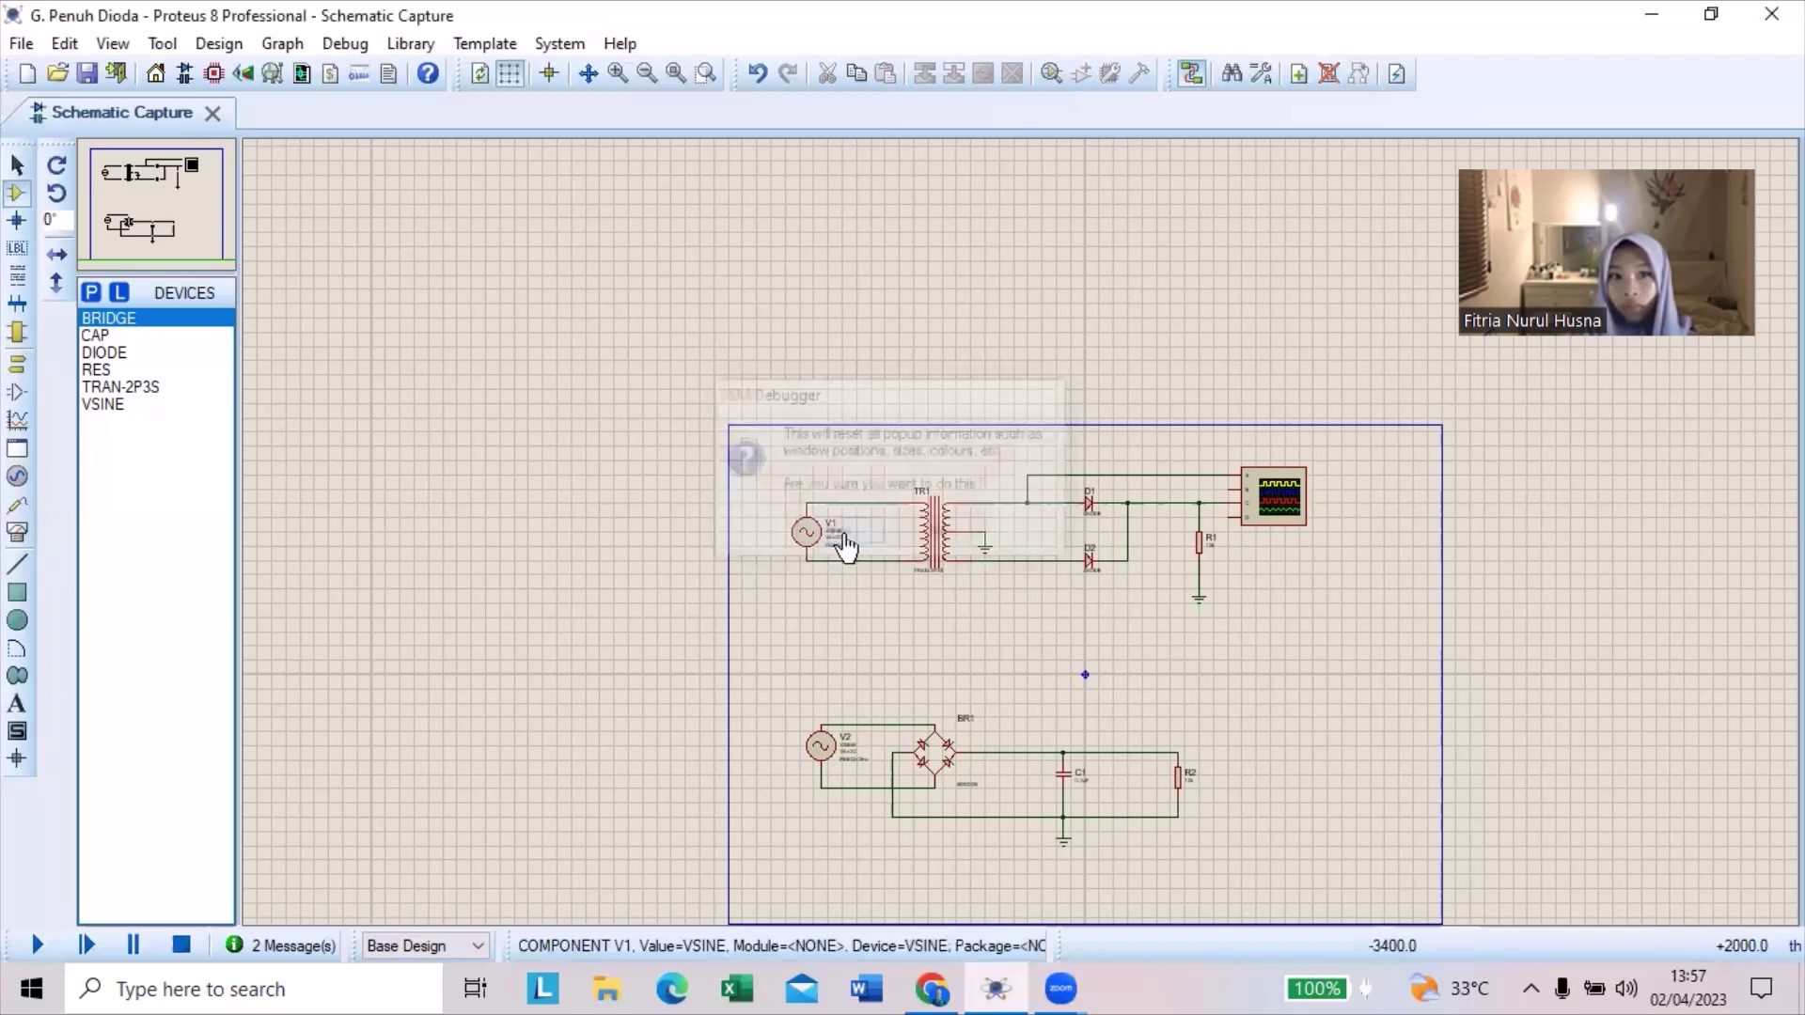
- Run the simulation, examine the channel A and C waveforms on the digital oscilloscope, and stop the simulation
{"action": "left_click", "coordinate": [345, 43]}
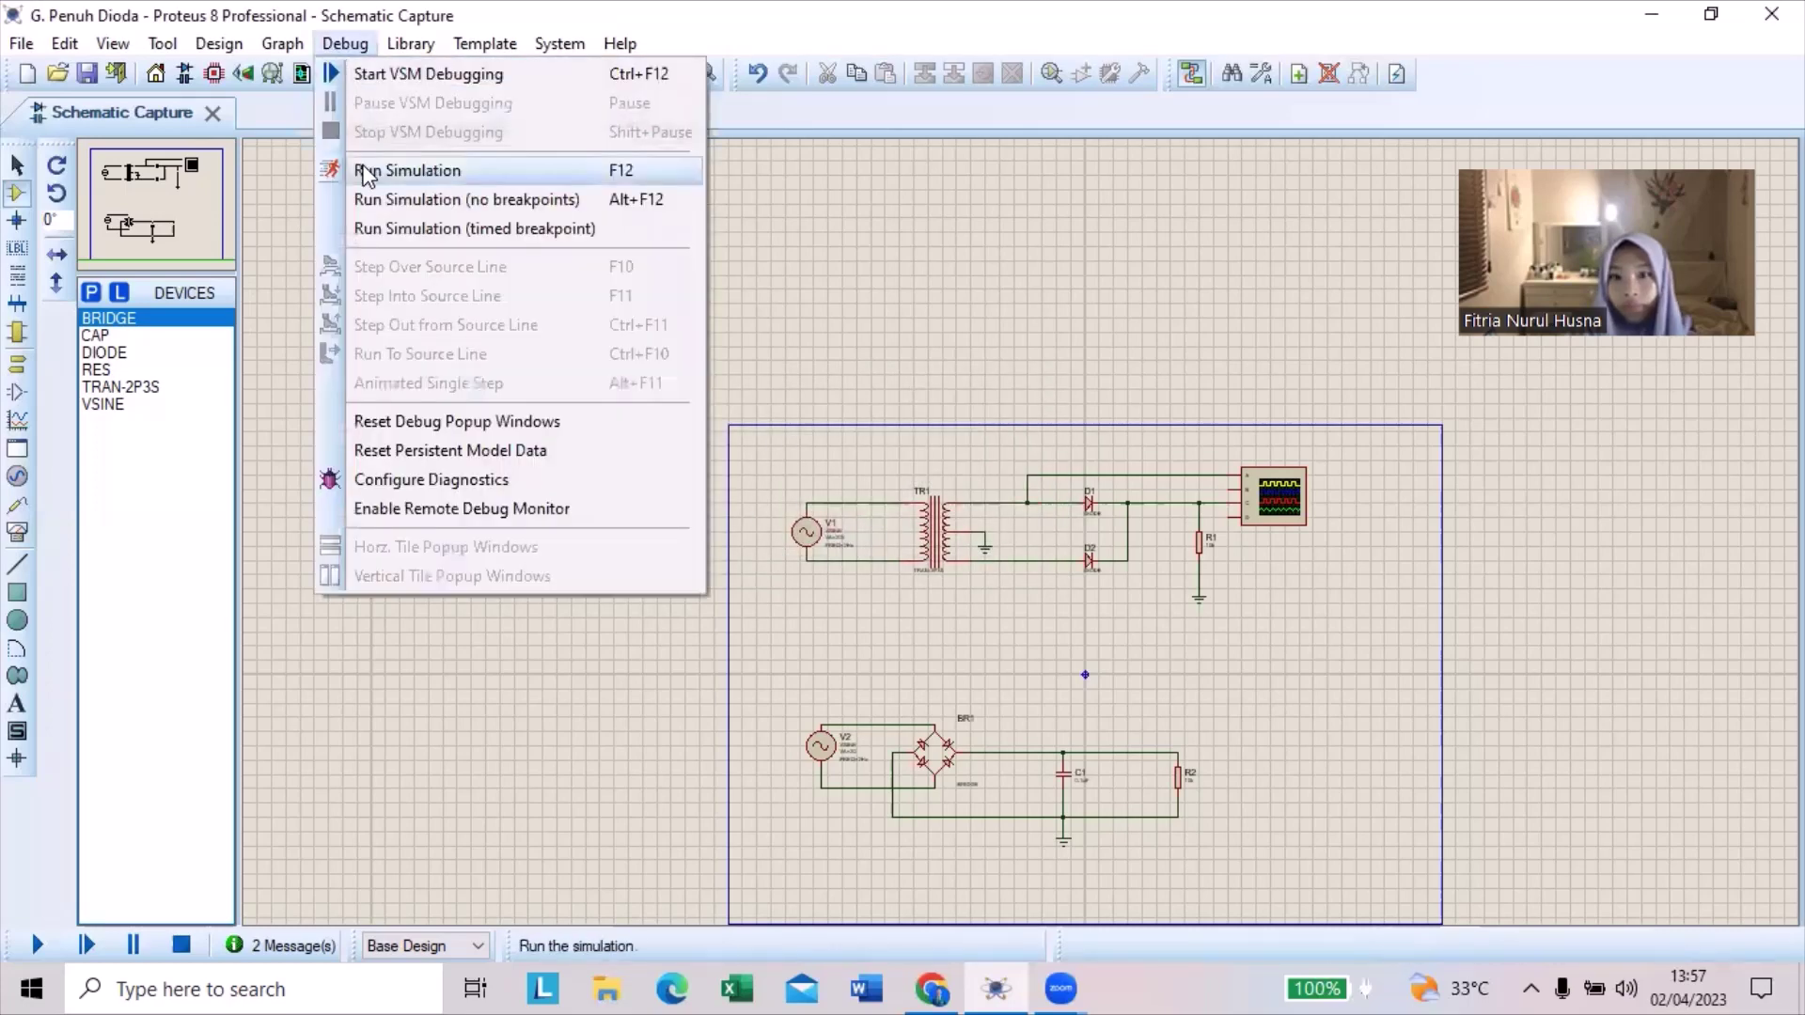
{"action": "left_click", "coordinate": [376, 171]}
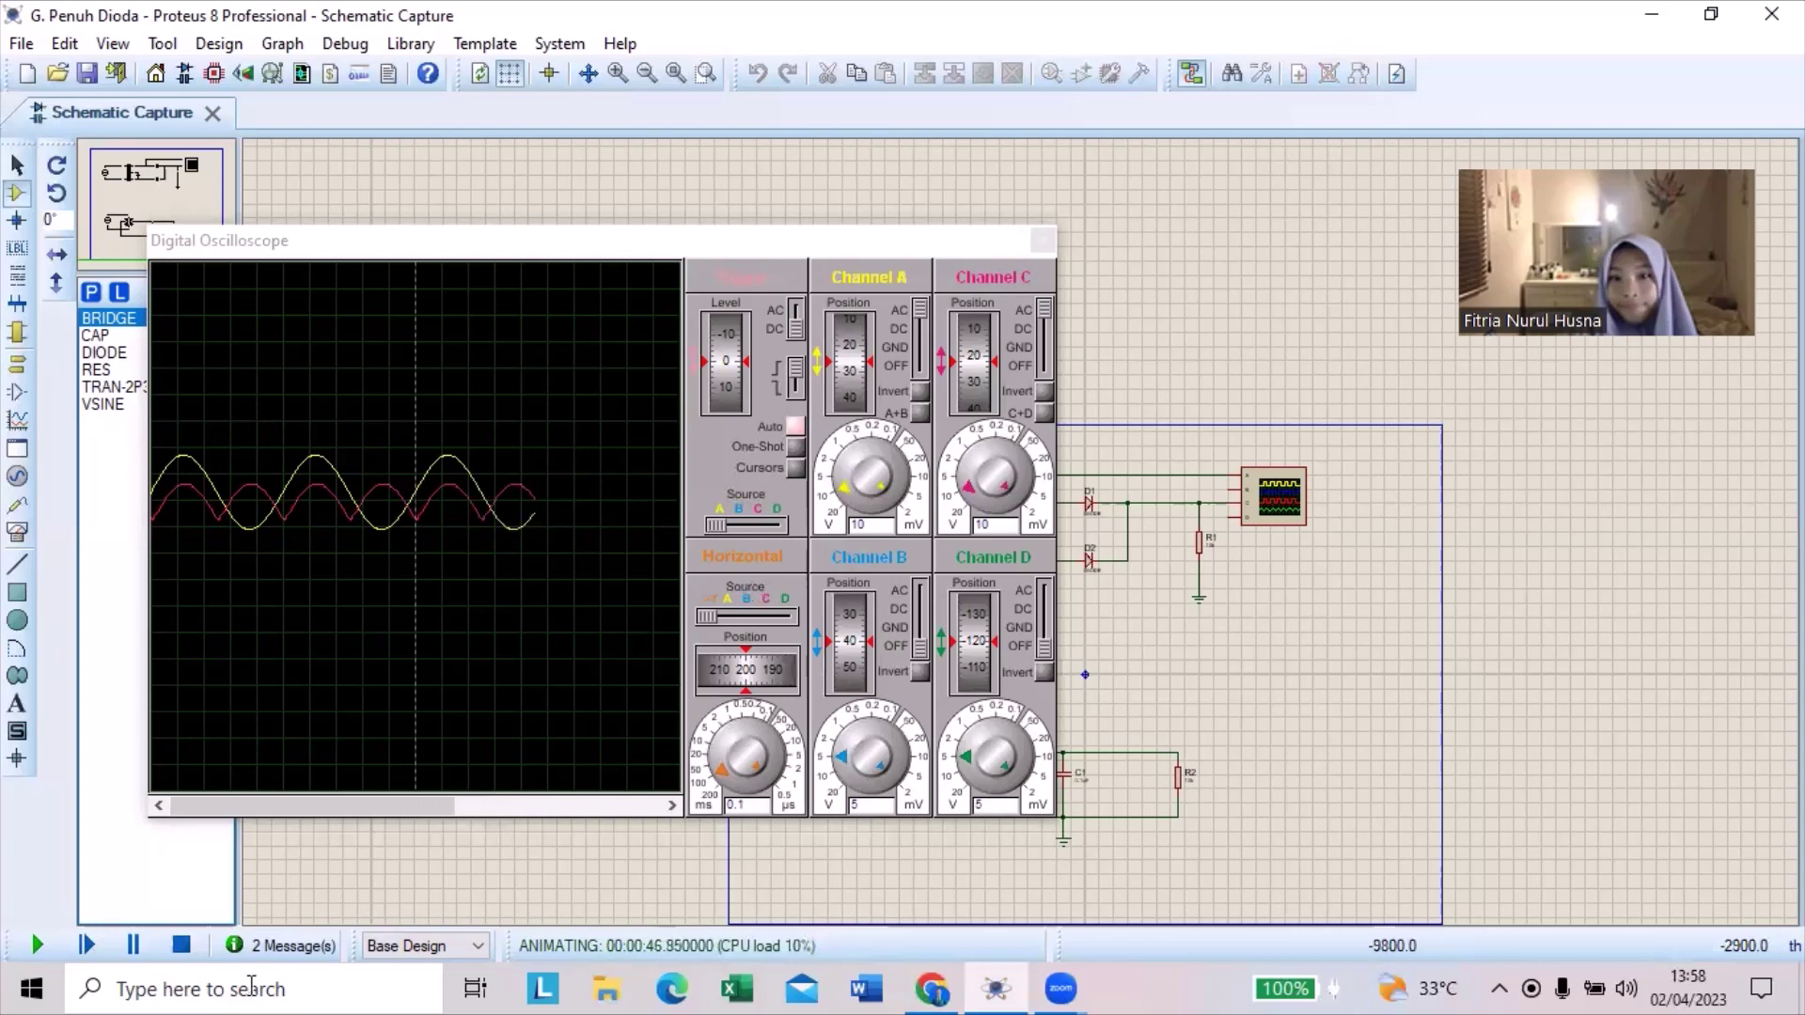
{"action": "left_click", "coordinate": [181, 944]}
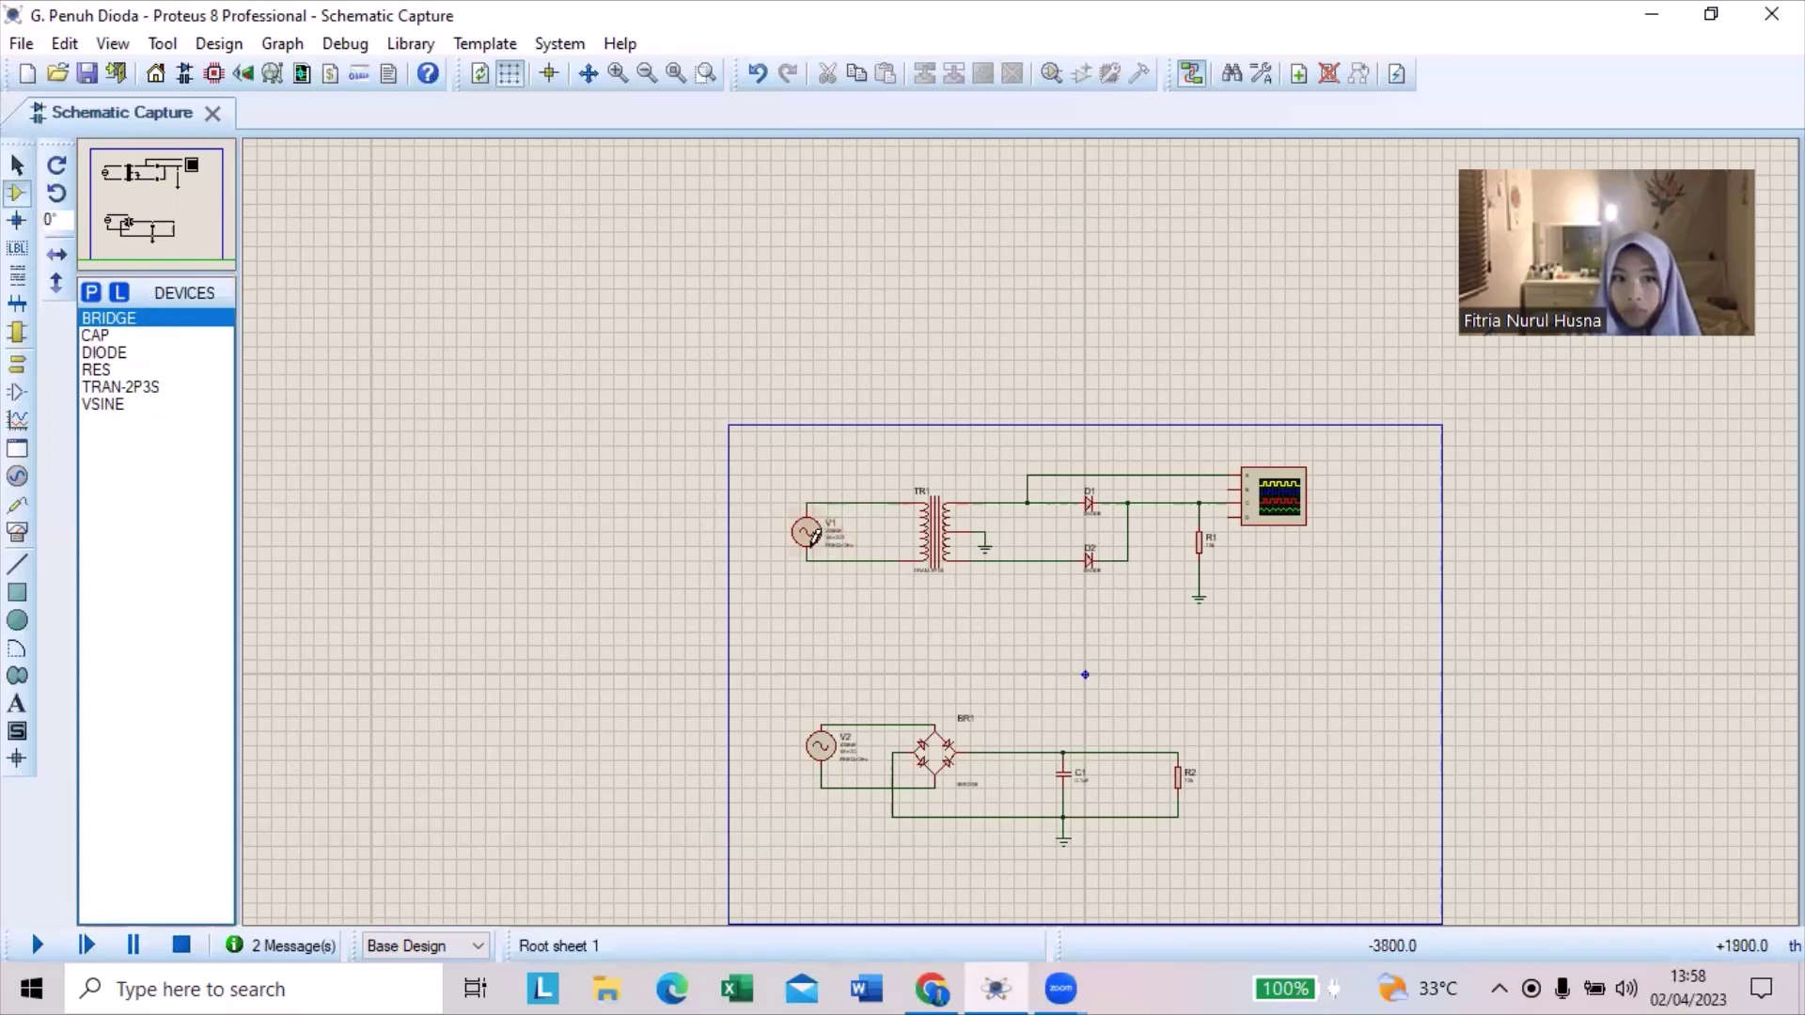
- Inspect the amplitude and frequency properties of sine source V1, leaving the component unedited
{"action": "right_click", "coordinate": [812, 535]}
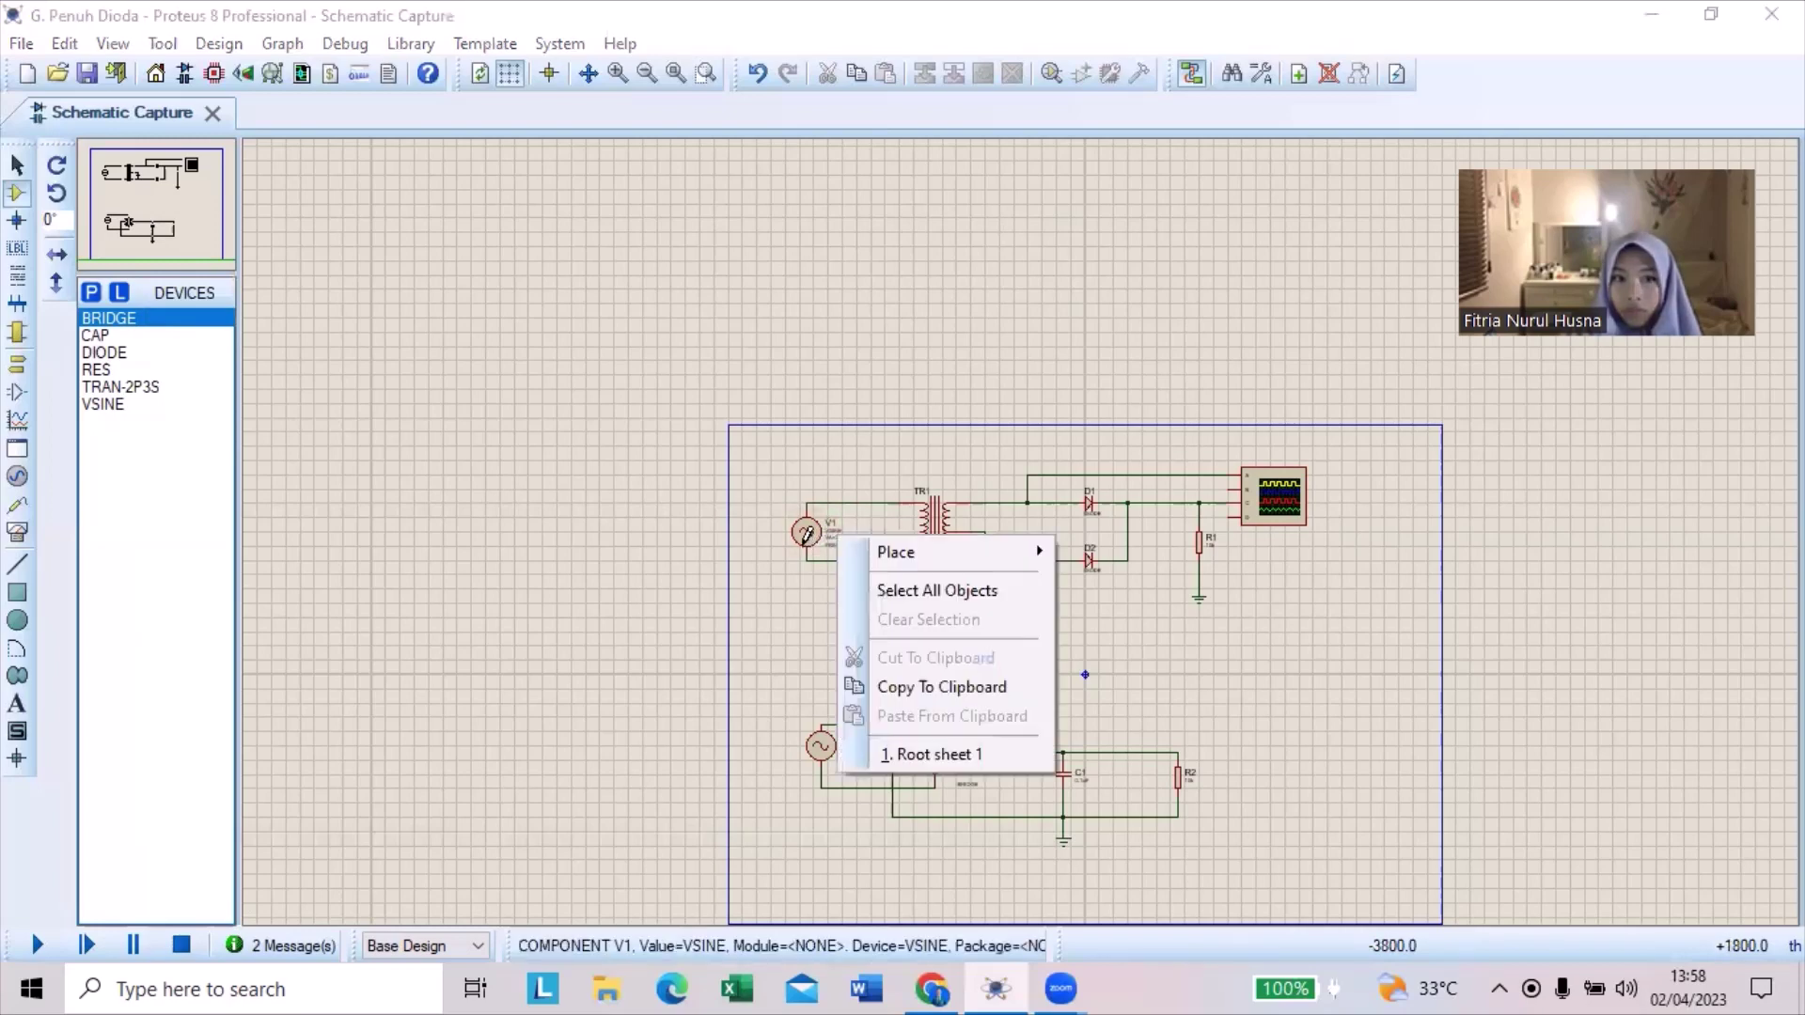
{"action": "right_click", "coordinate": [808, 534]}
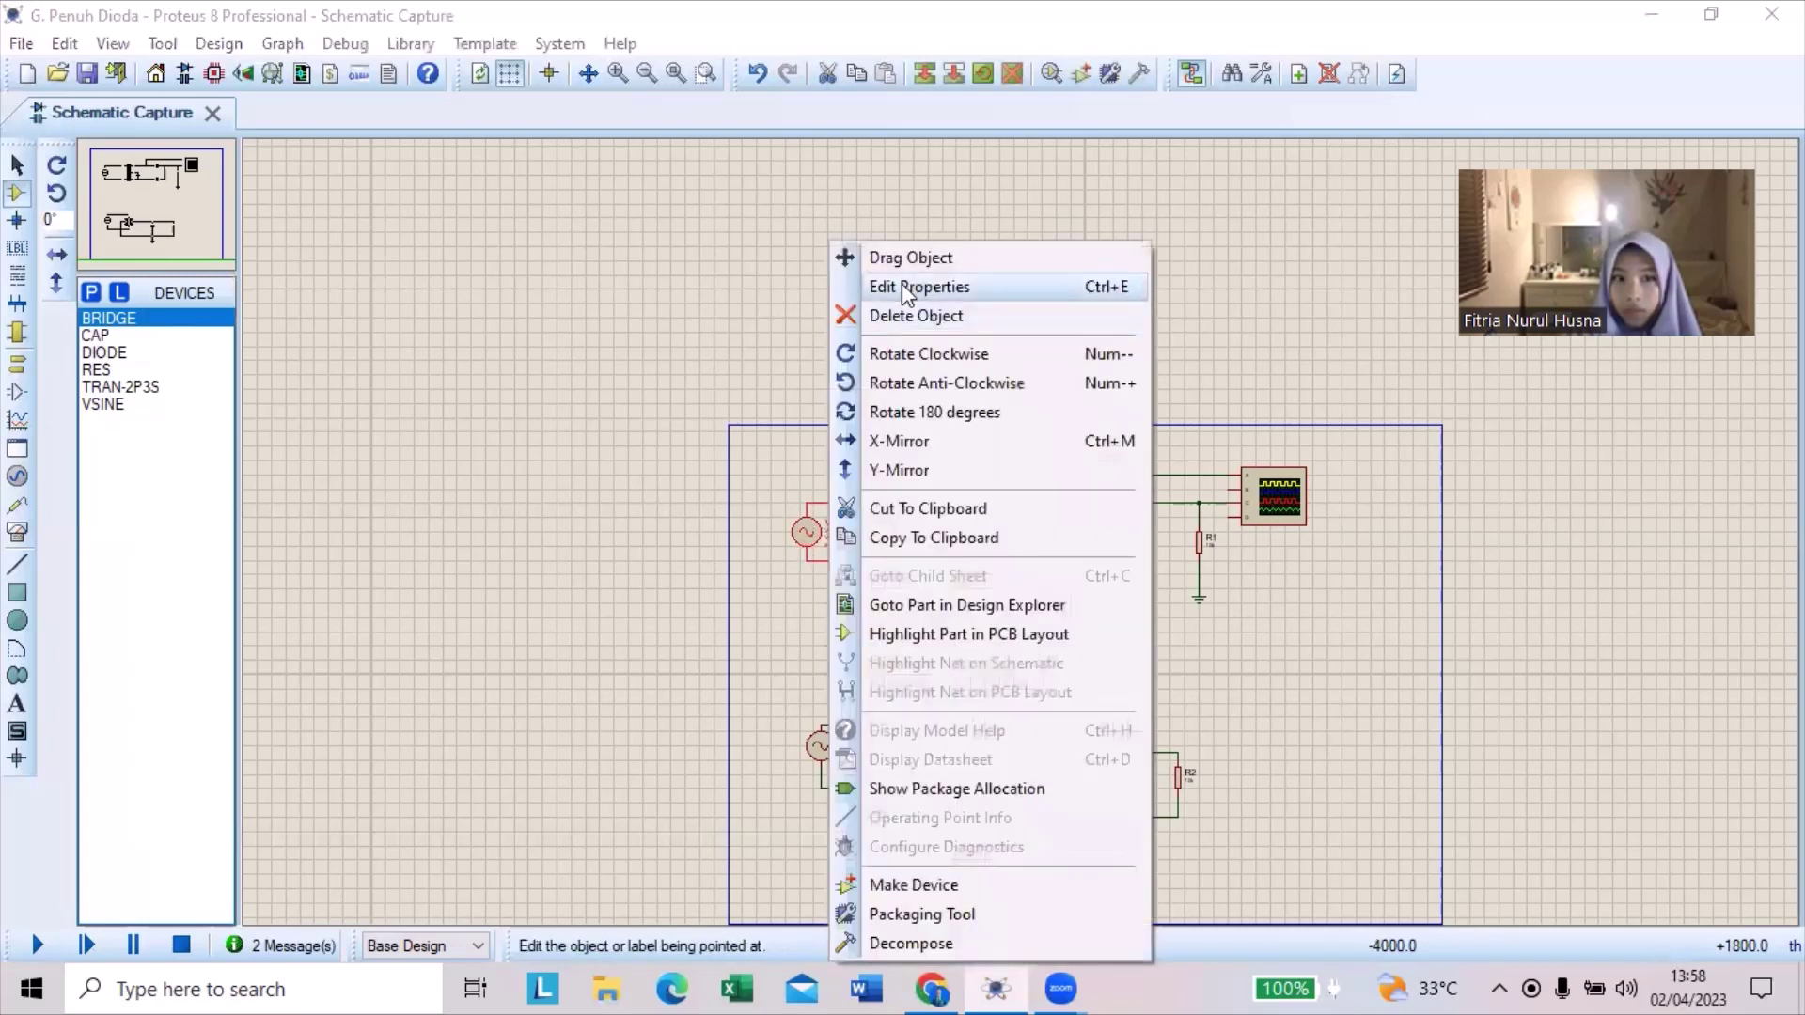
{"action": "left_click", "coordinate": [906, 287]}
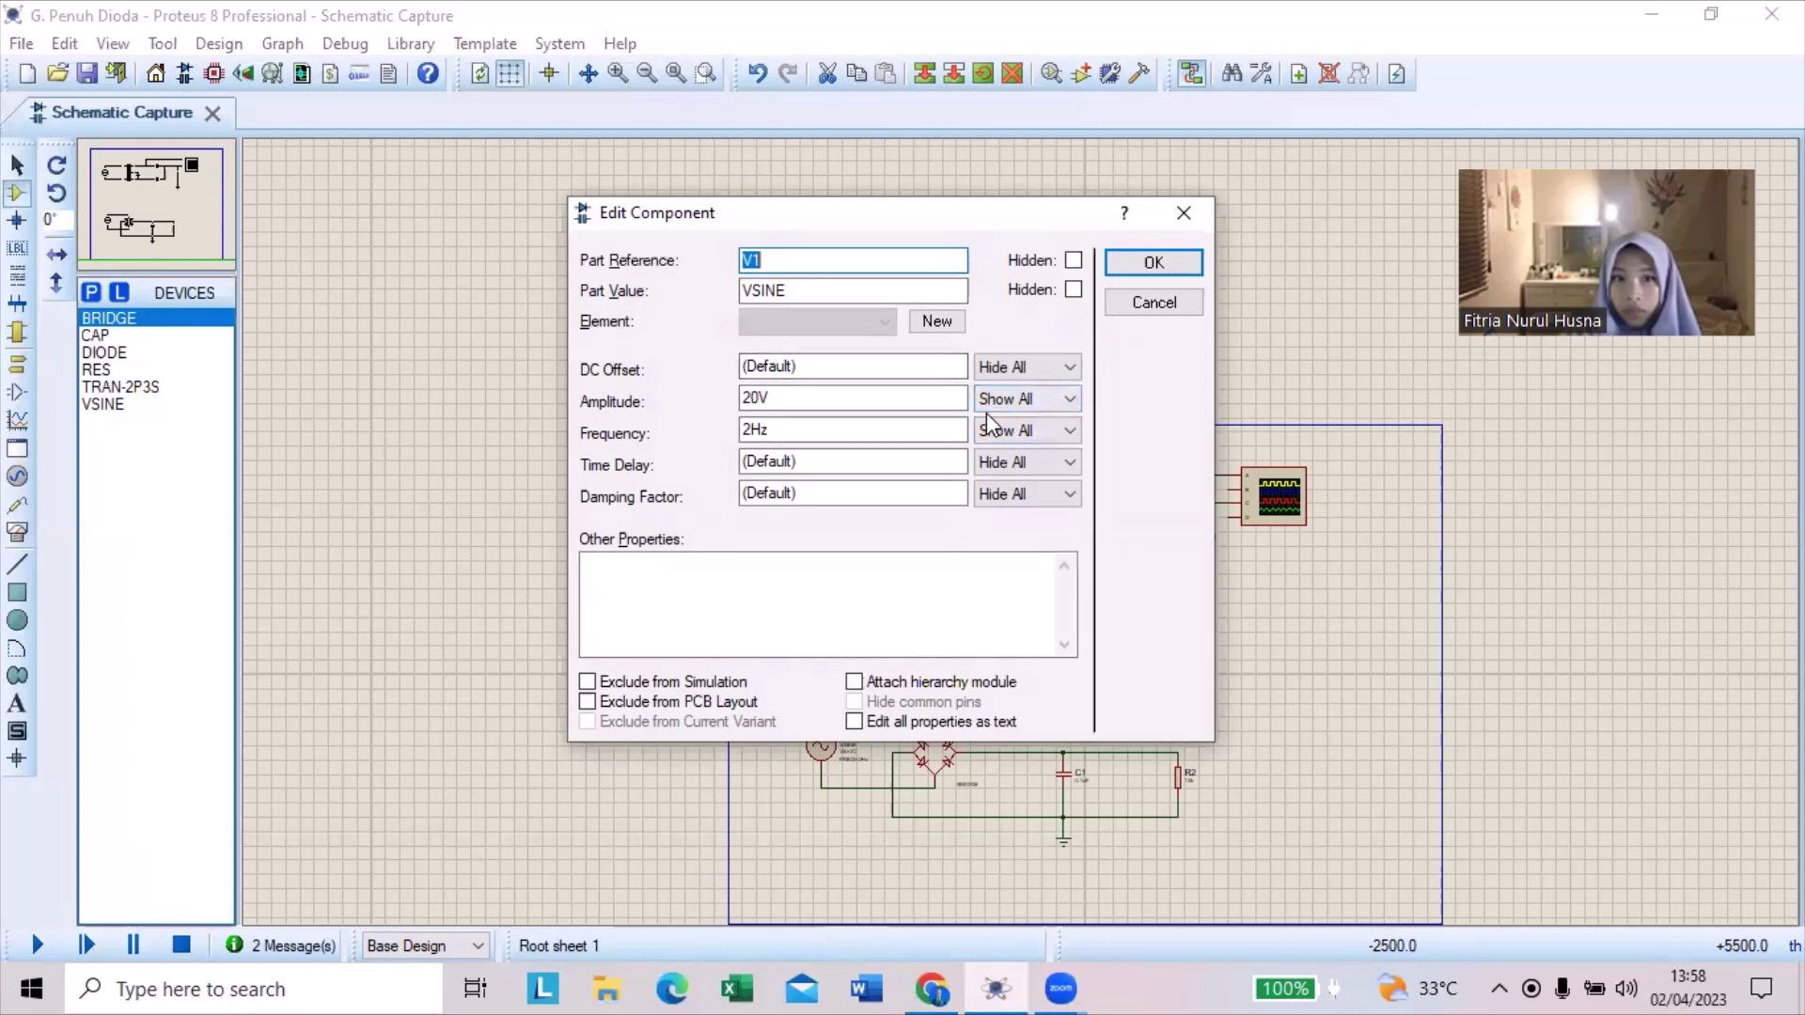
{"action": "left_click", "coordinate": [1068, 402]}
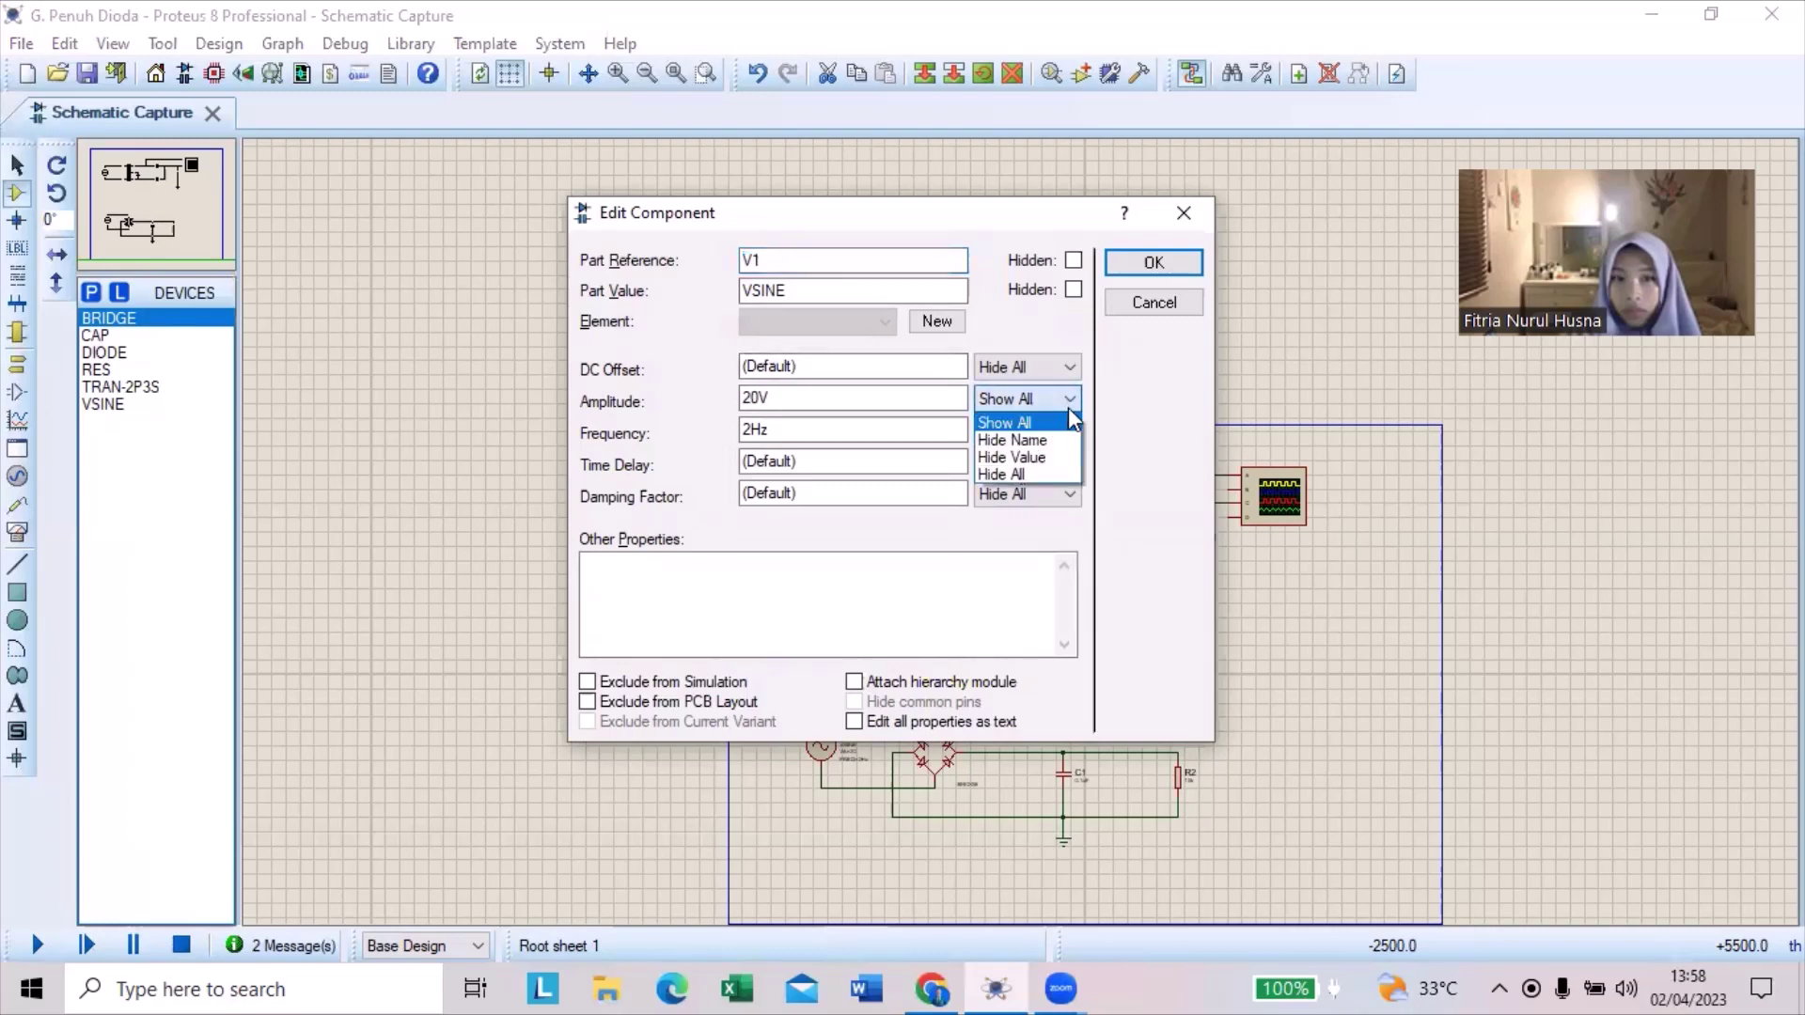
{"action": "left_click", "coordinate": [1072, 422]}
{"action": "left_click", "coordinate": [1186, 302]}
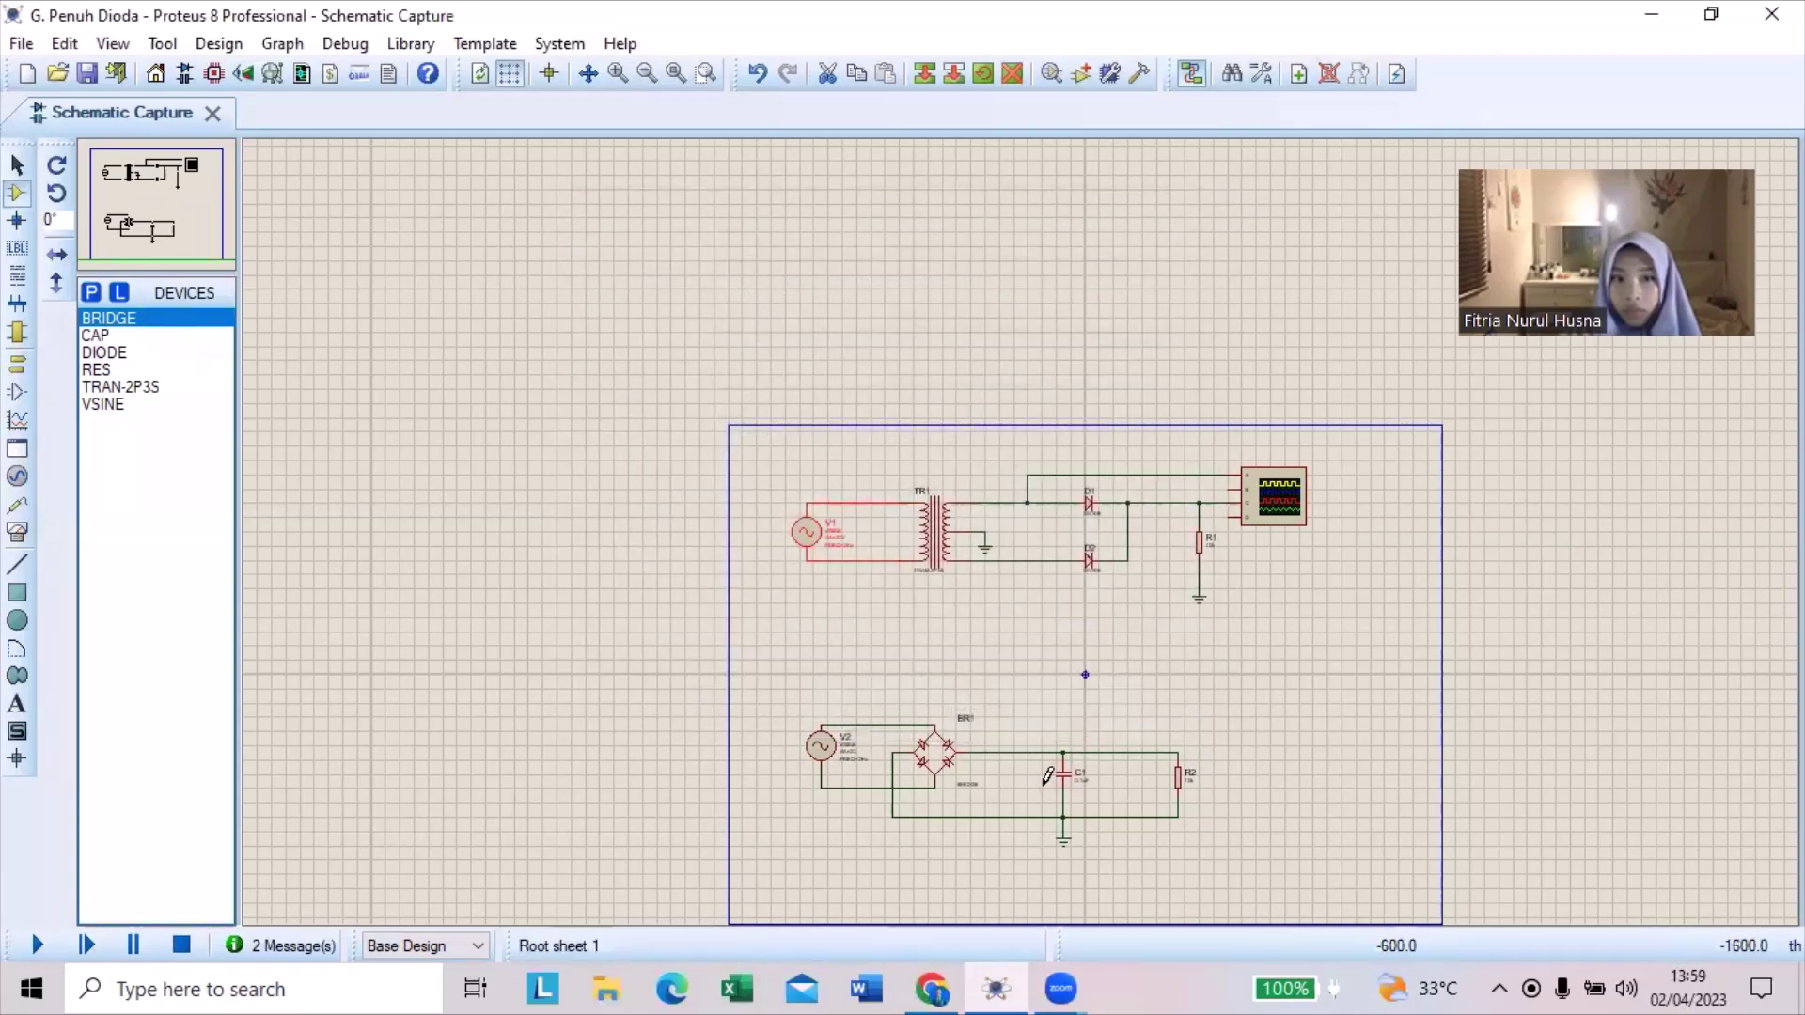
- Delete the wire from oscilloscope channel A to the line between TR1 and D1
{"action": "scroll", "coordinate": [1018, 781], "scroll_direction": "up", "scroll_amount": 1}
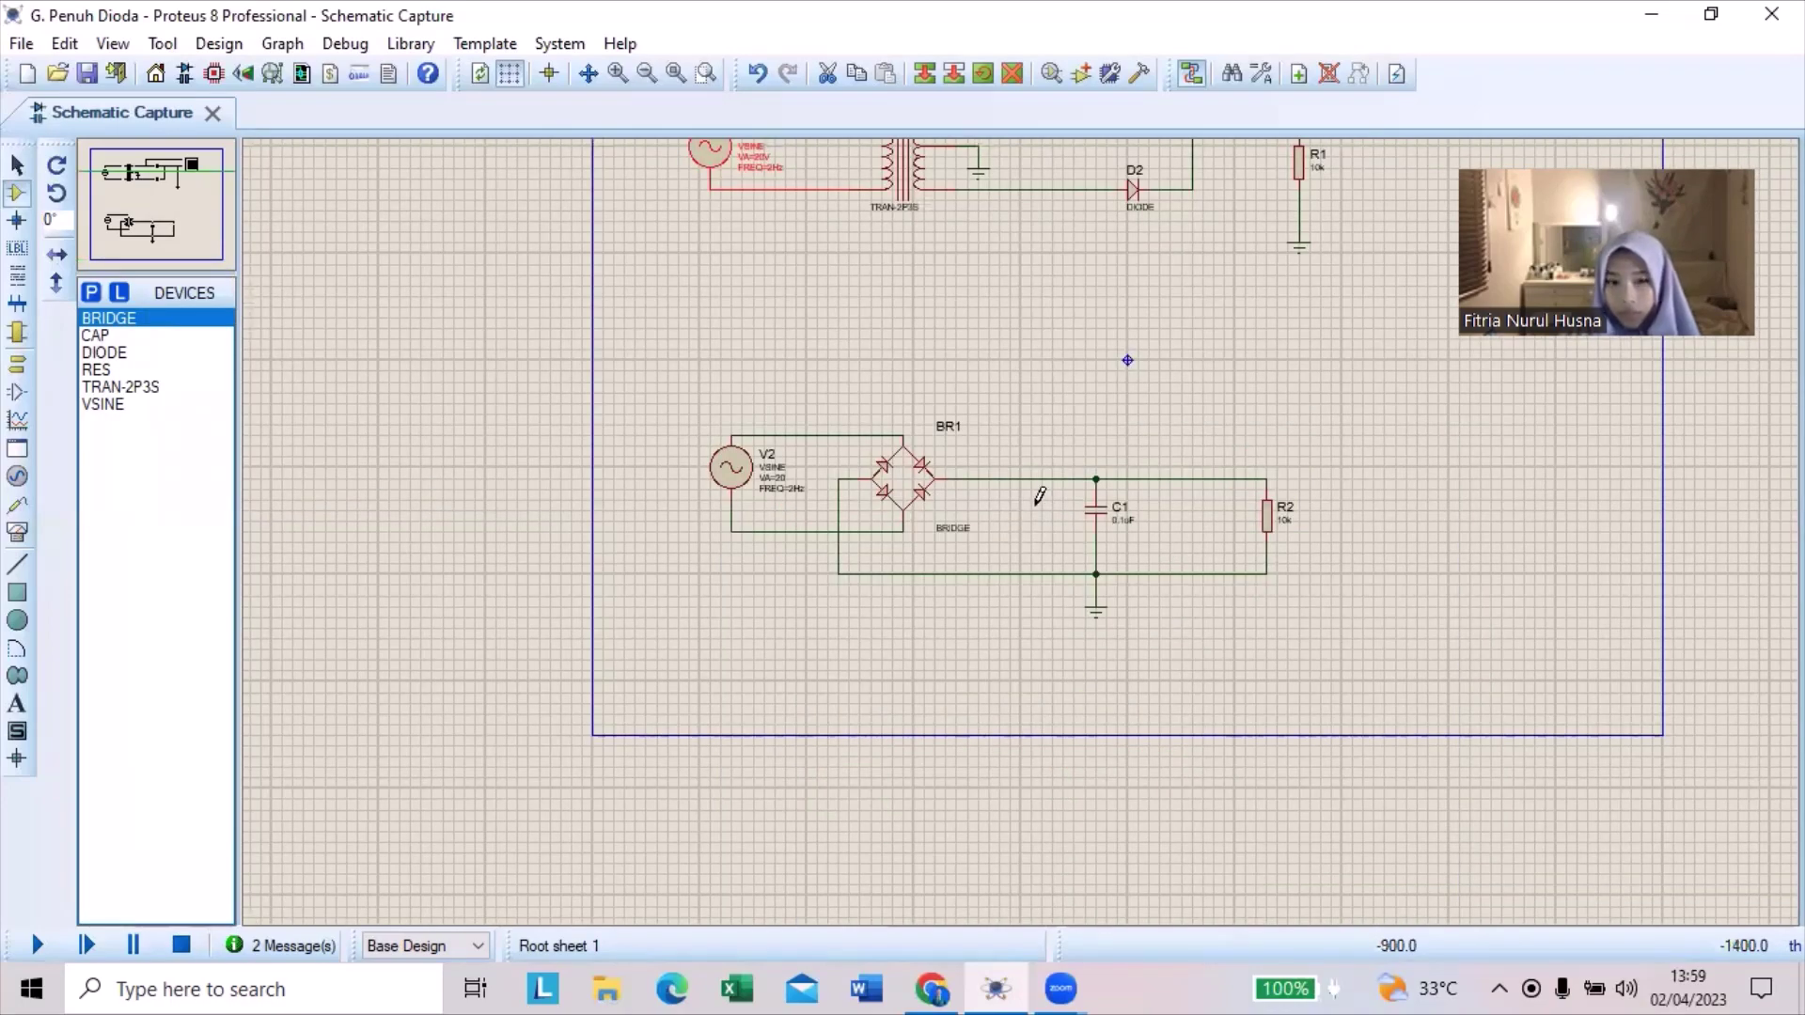
{"action": "scroll", "coordinate": [1075, 342], "scroll_direction": "down", "scroll_amount": 3}
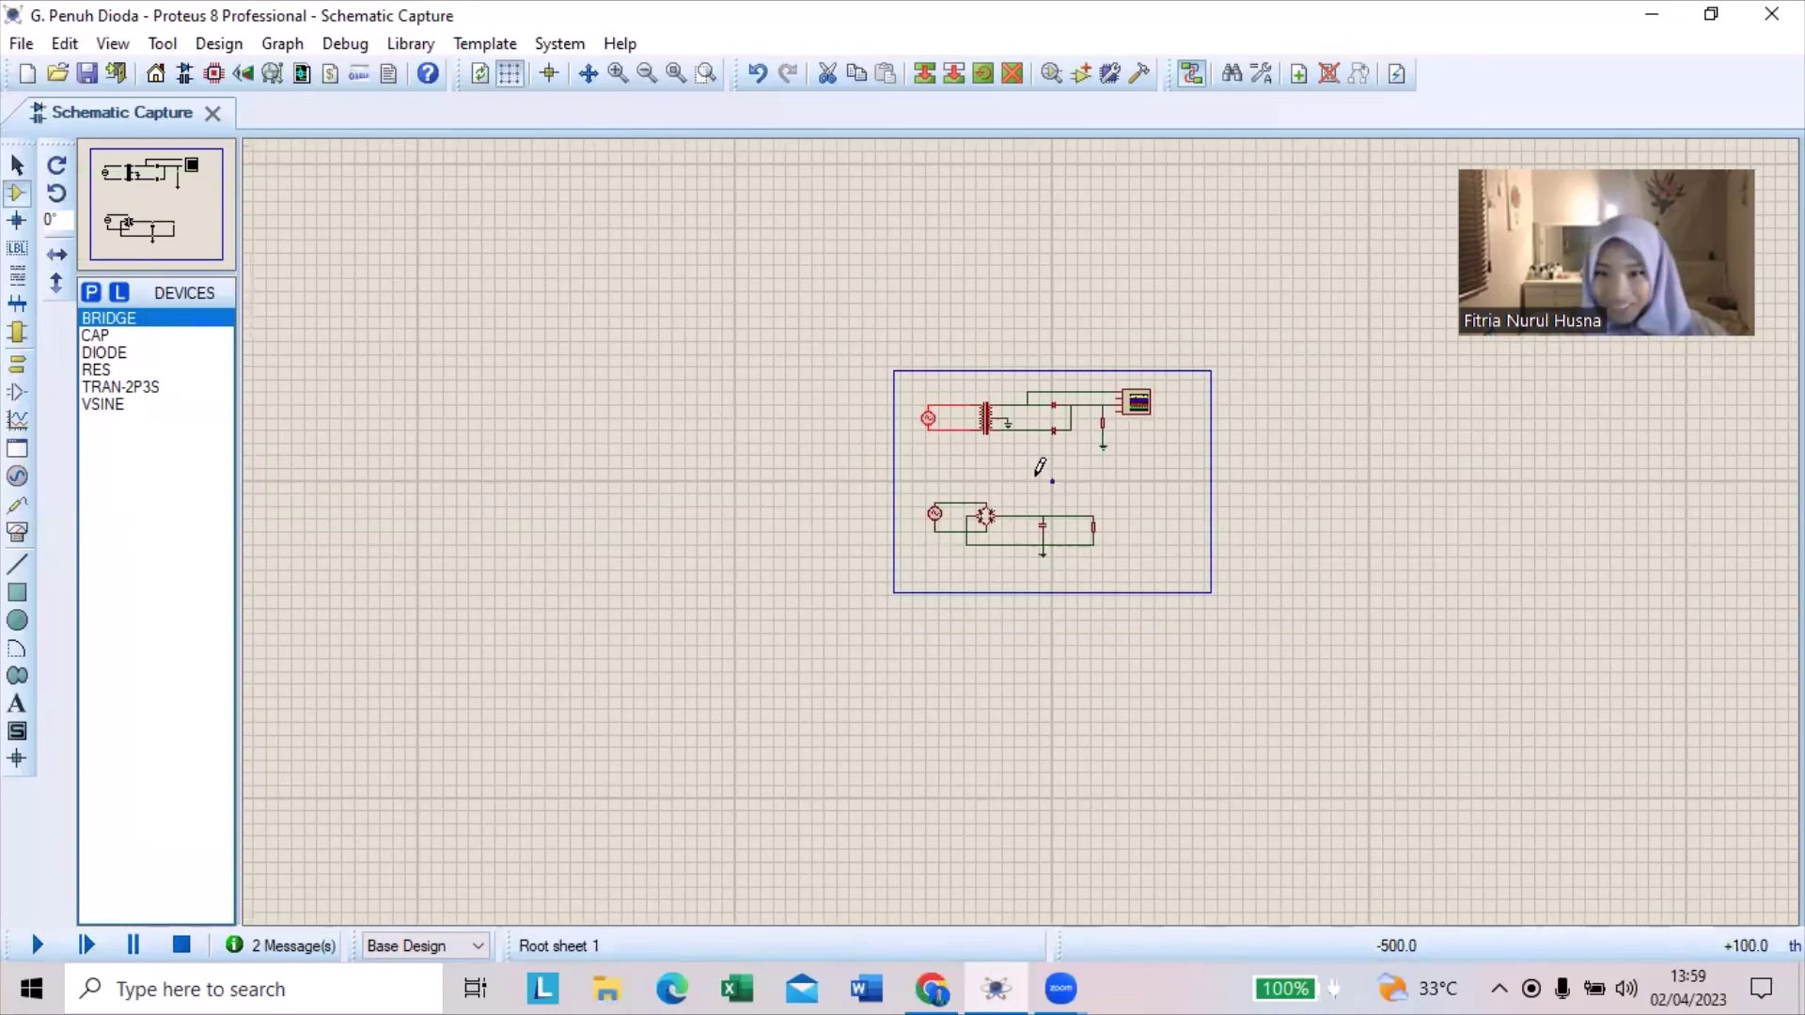
{"action": "scroll", "coordinate": [1060, 445], "scroll_direction": "up", "scroll_amount": 3}
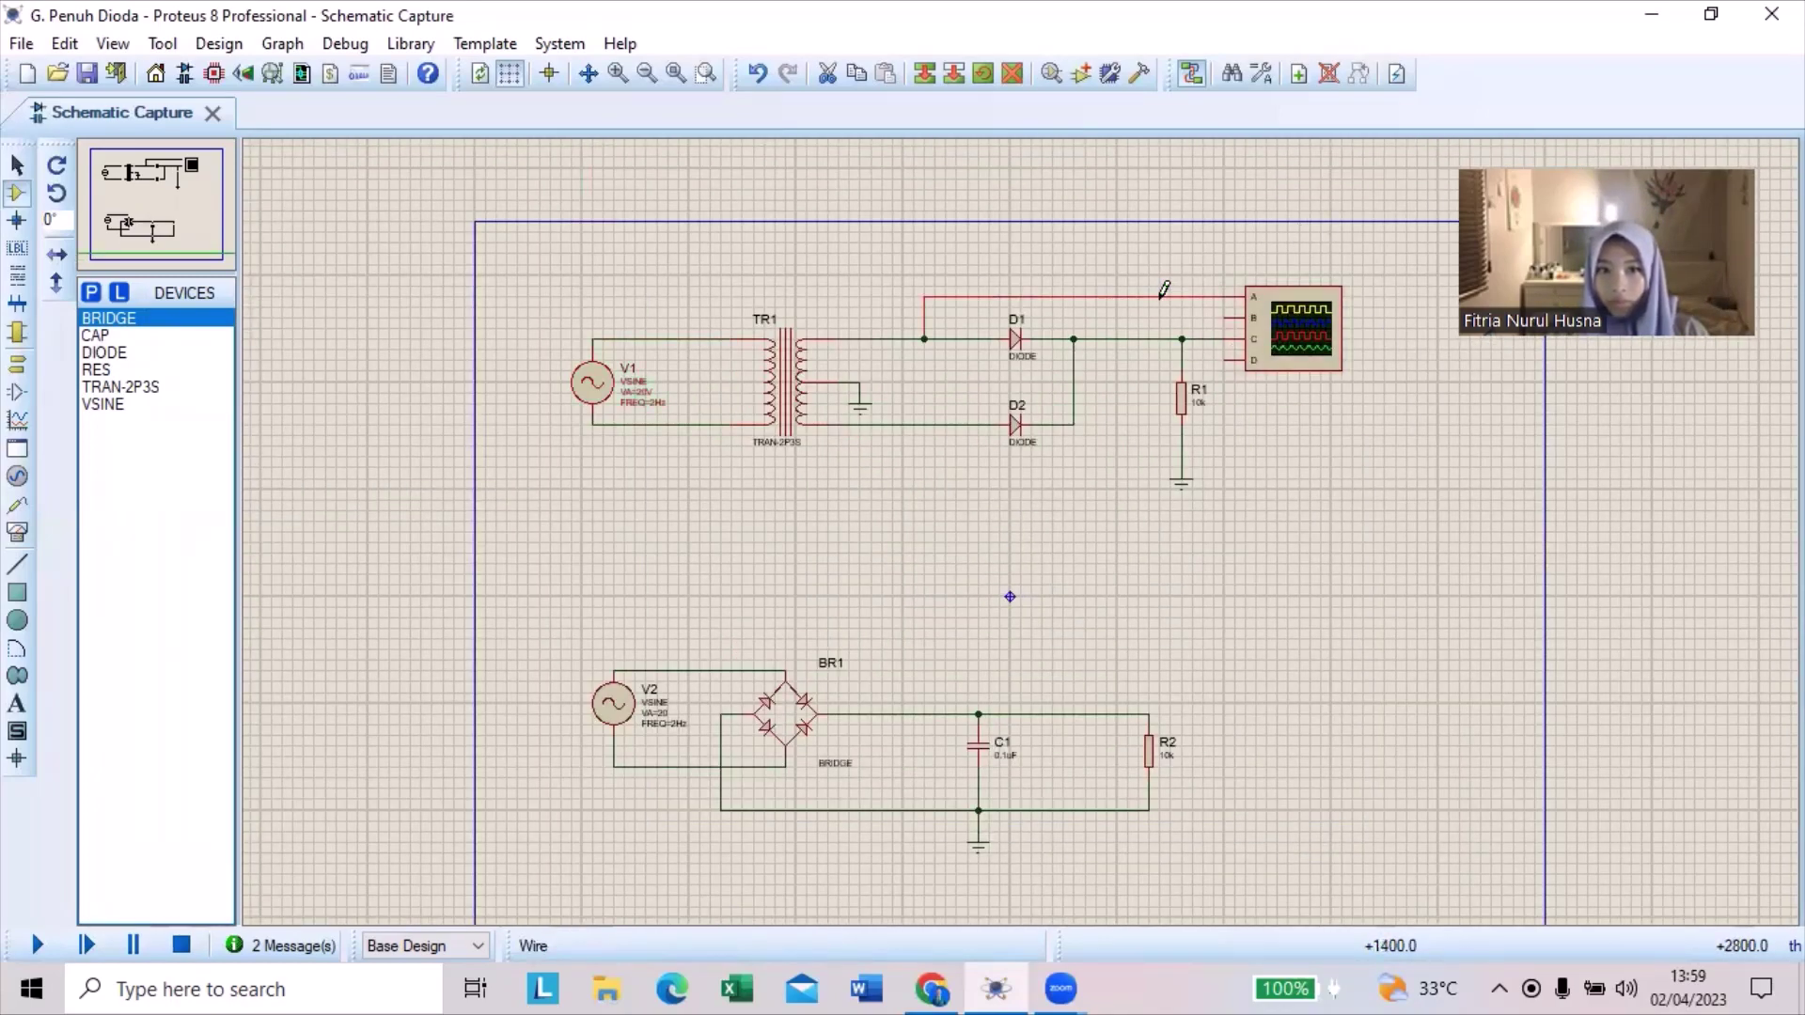
{"action": "right_click", "coordinate": [1164, 290]}
{"action": "left_click", "coordinate": [1241, 364]}
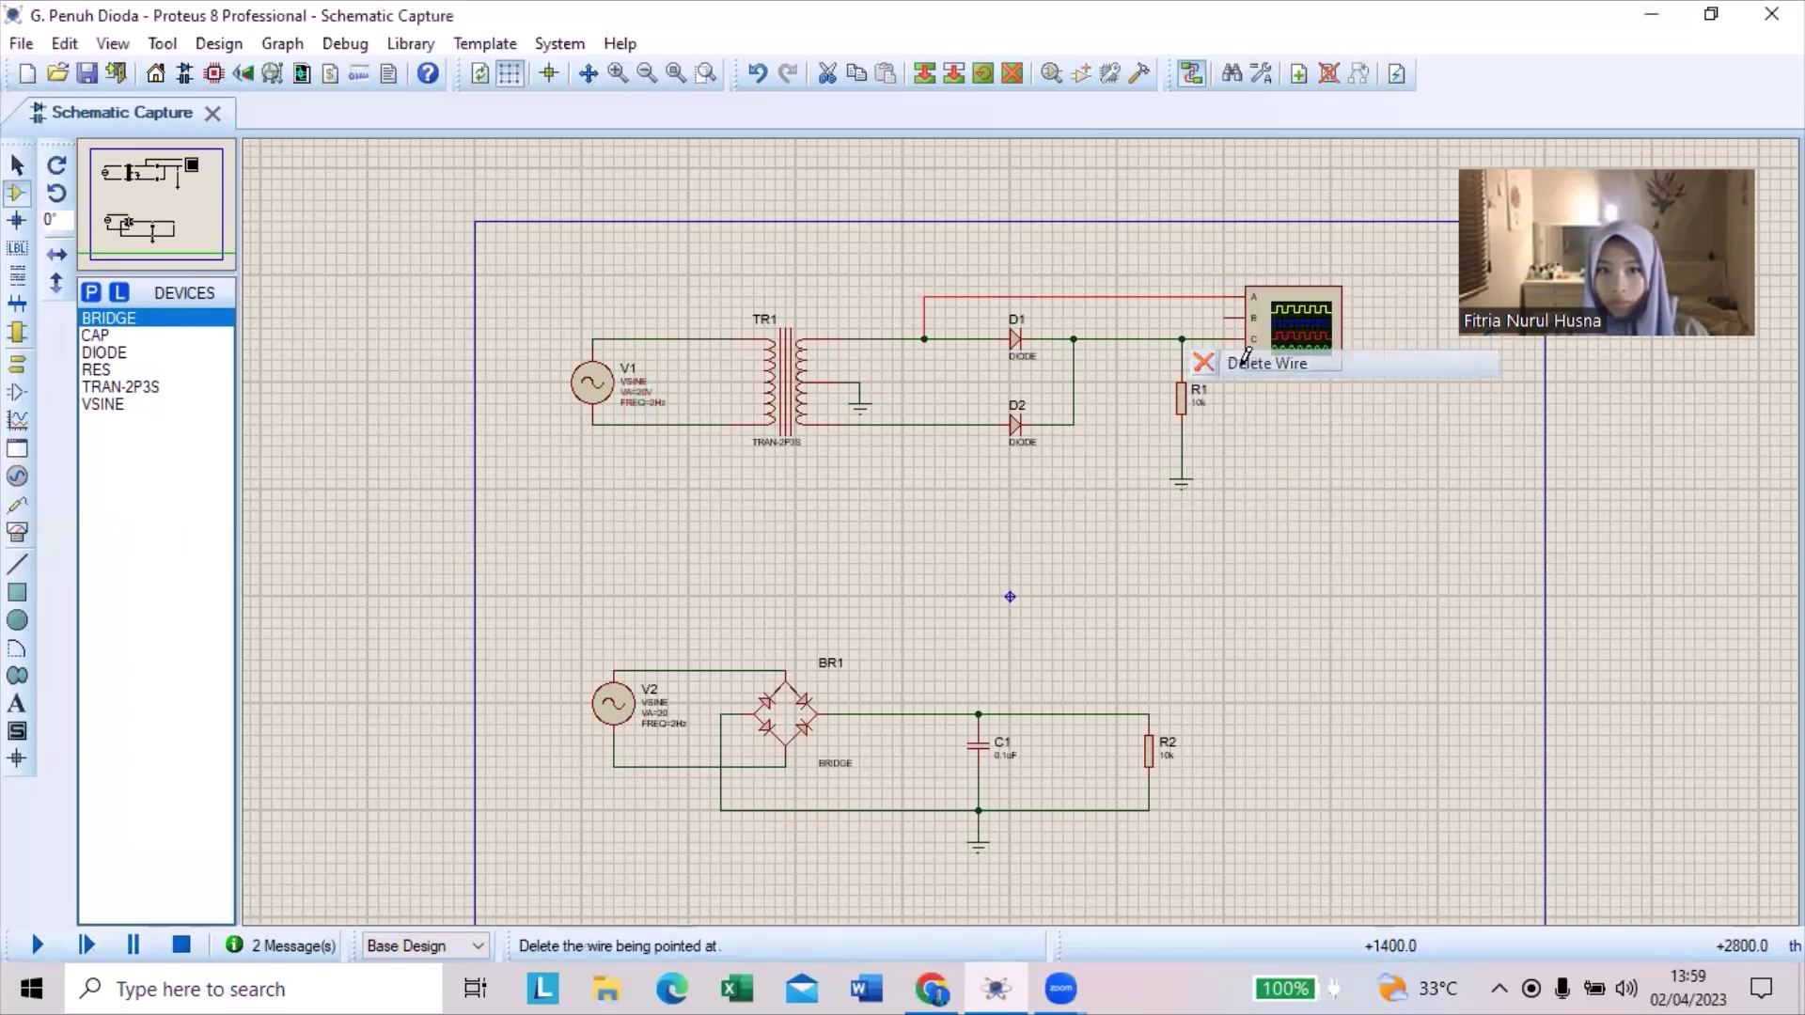
- Delete the wire above R1 and the wire running from the diodes' common output to oscilloscope channel C
{"action": "right_click", "coordinate": [1190, 341]}
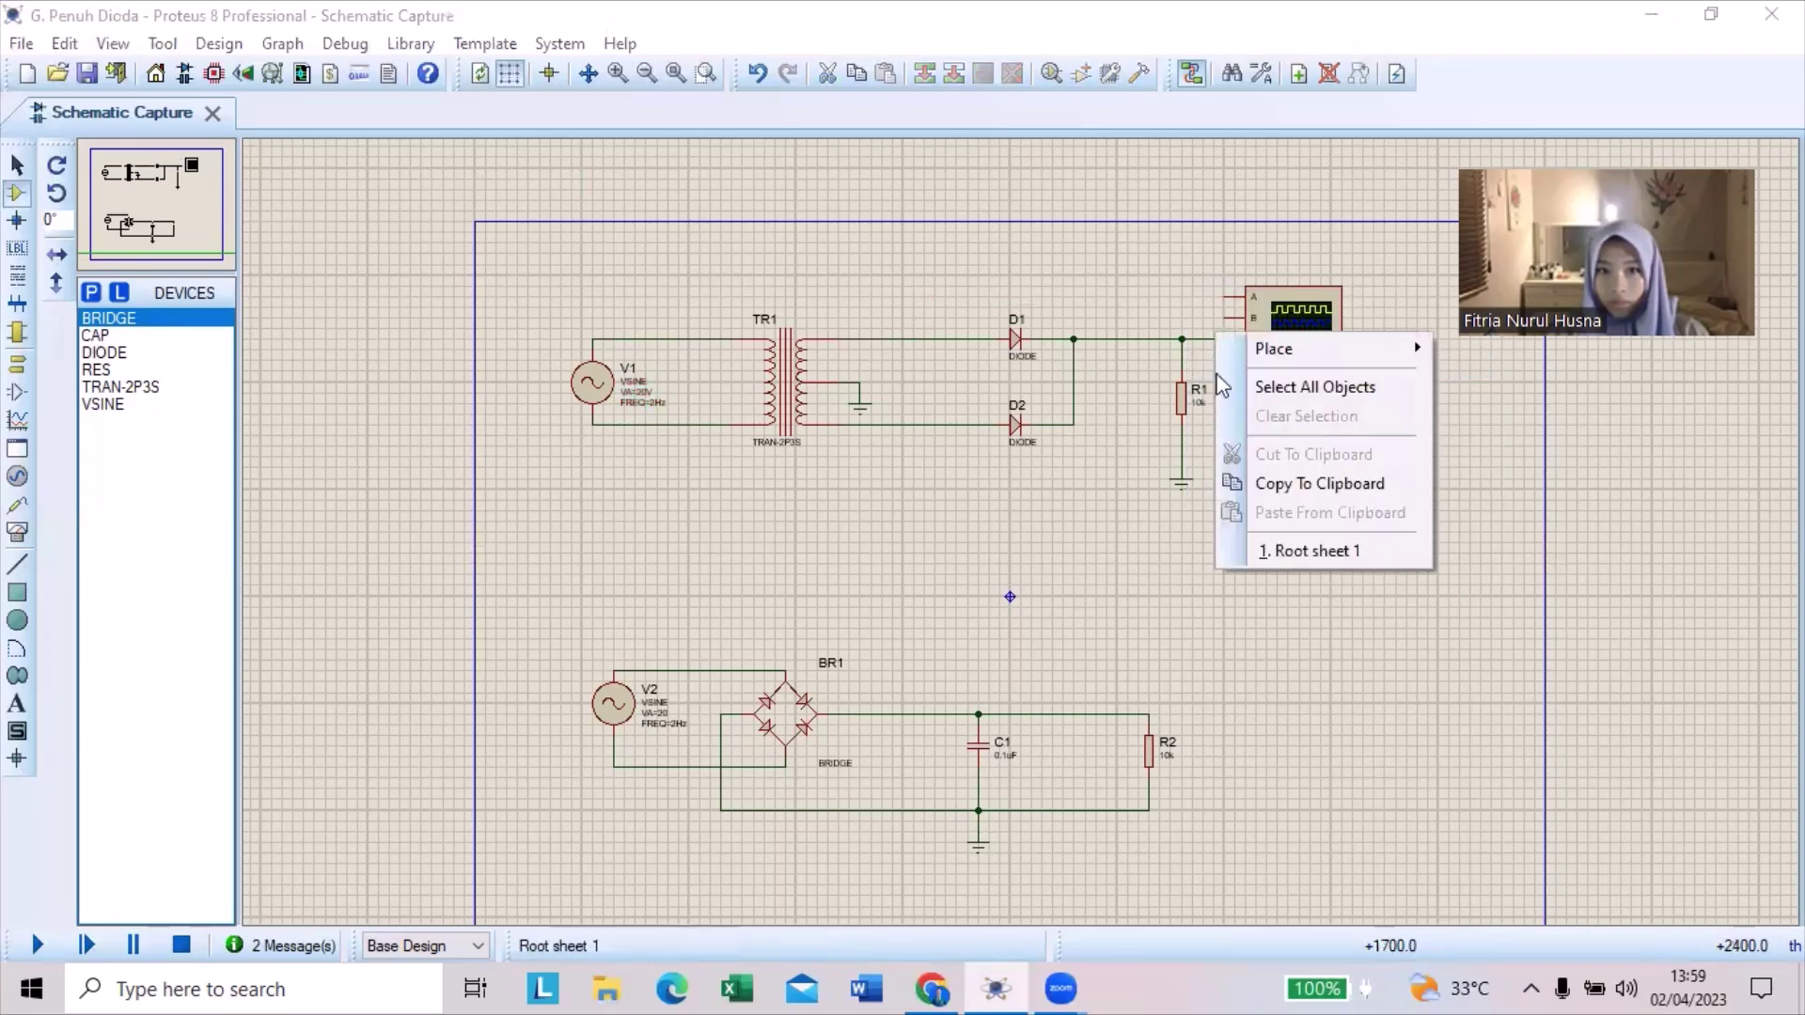
{"action": "key", "text": "Escape"}
{"action": "right_click", "coordinate": [1177, 335]}
{"action": "left_click", "coordinate": [1182, 340]}
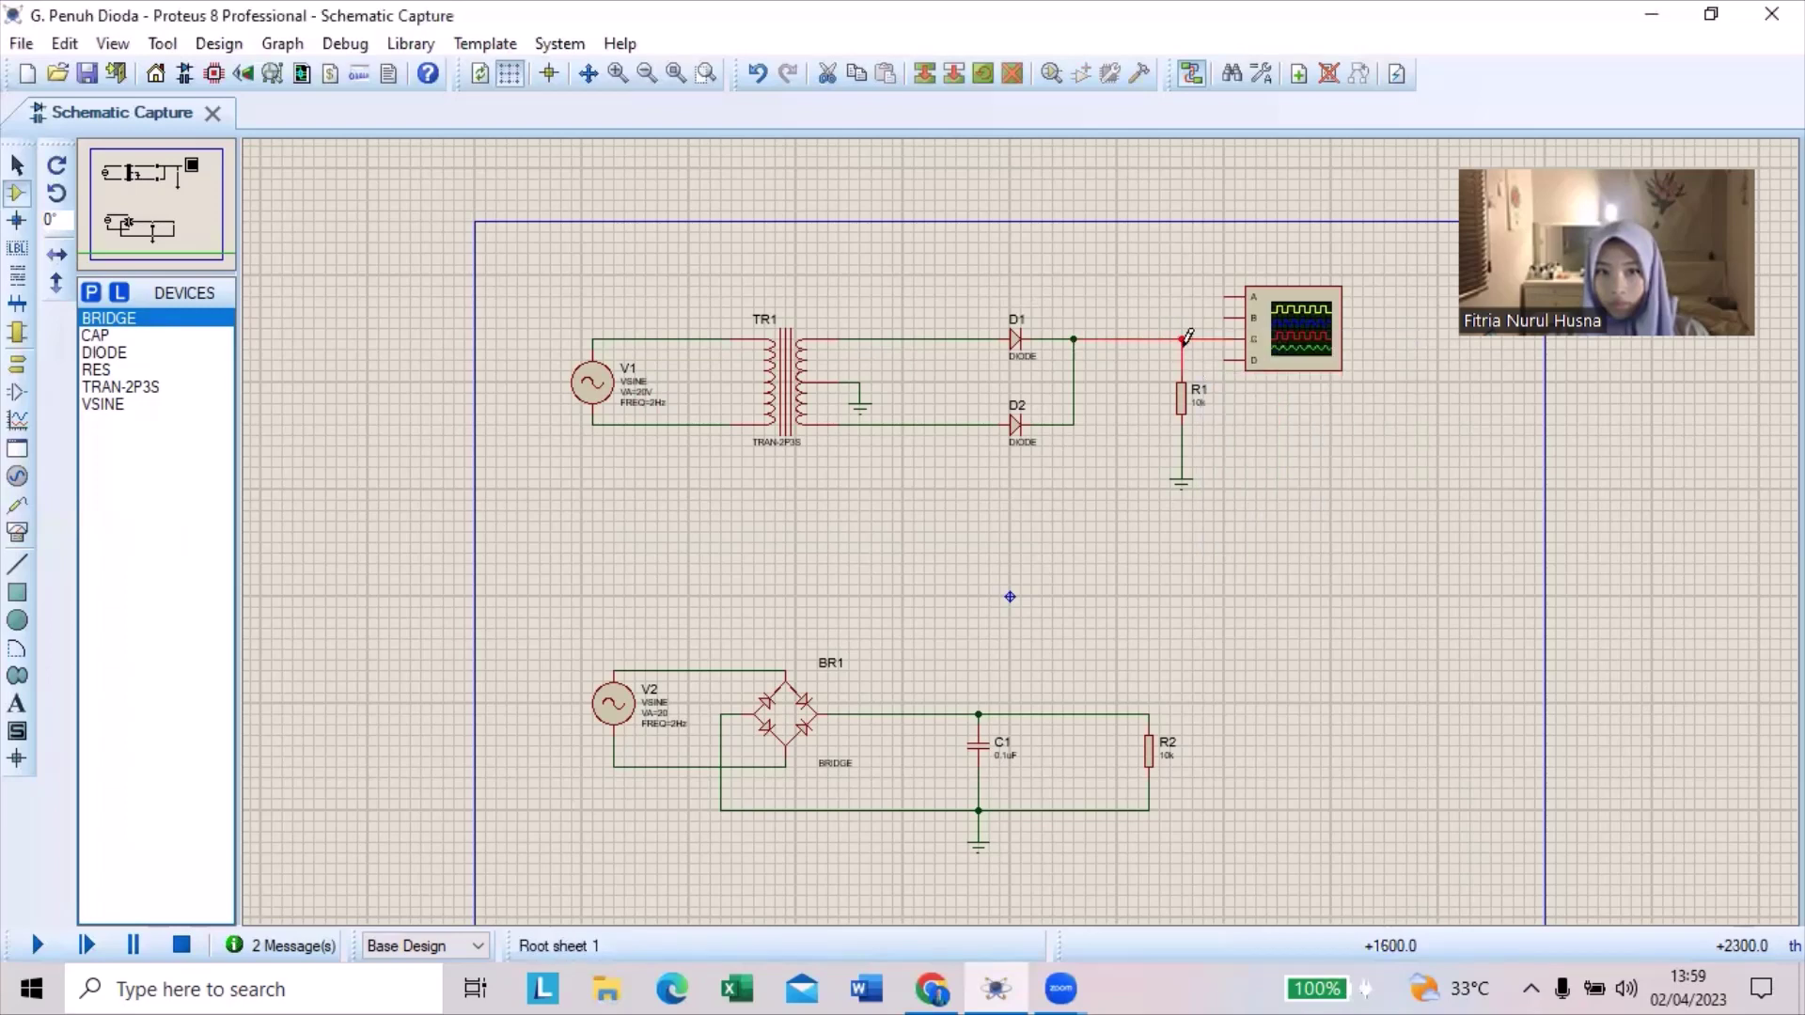
{"action": "right_click", "coordinate": [1188, 337]}
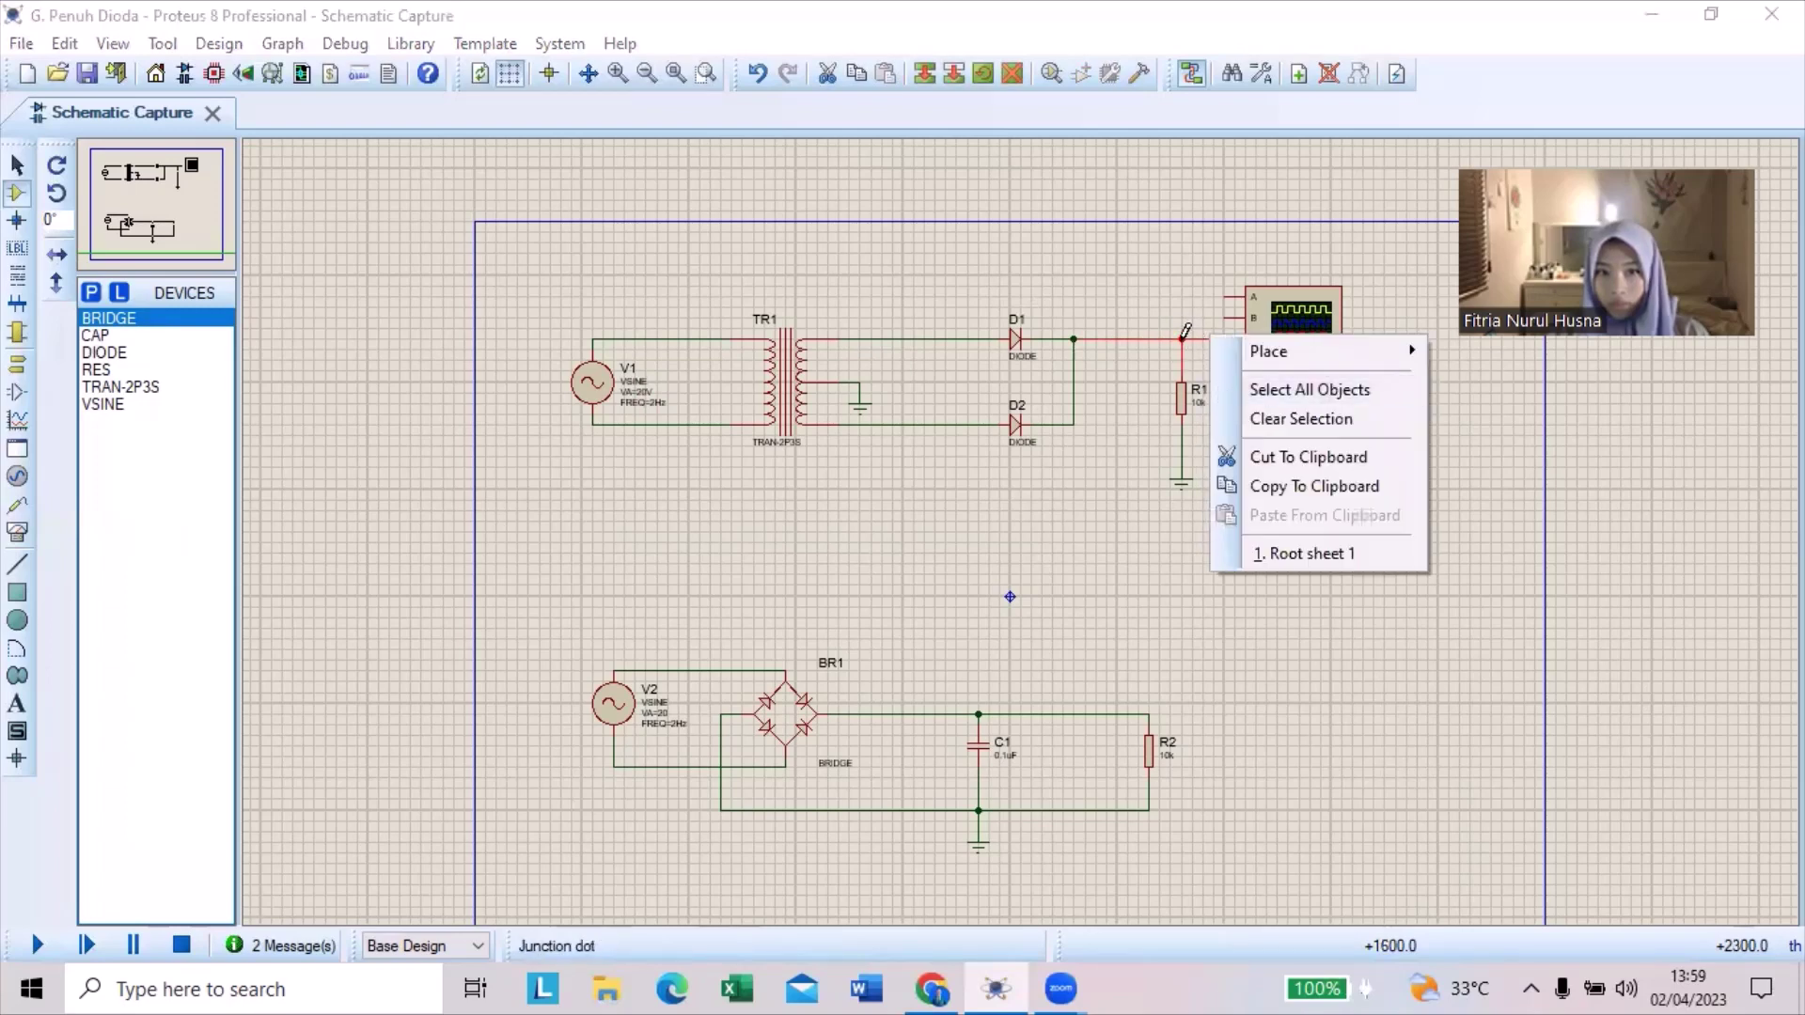
{"action": "left_click", "coordinate": [1183, 336]}
{"action": "left_click", "coordinate": [1180, 337]}
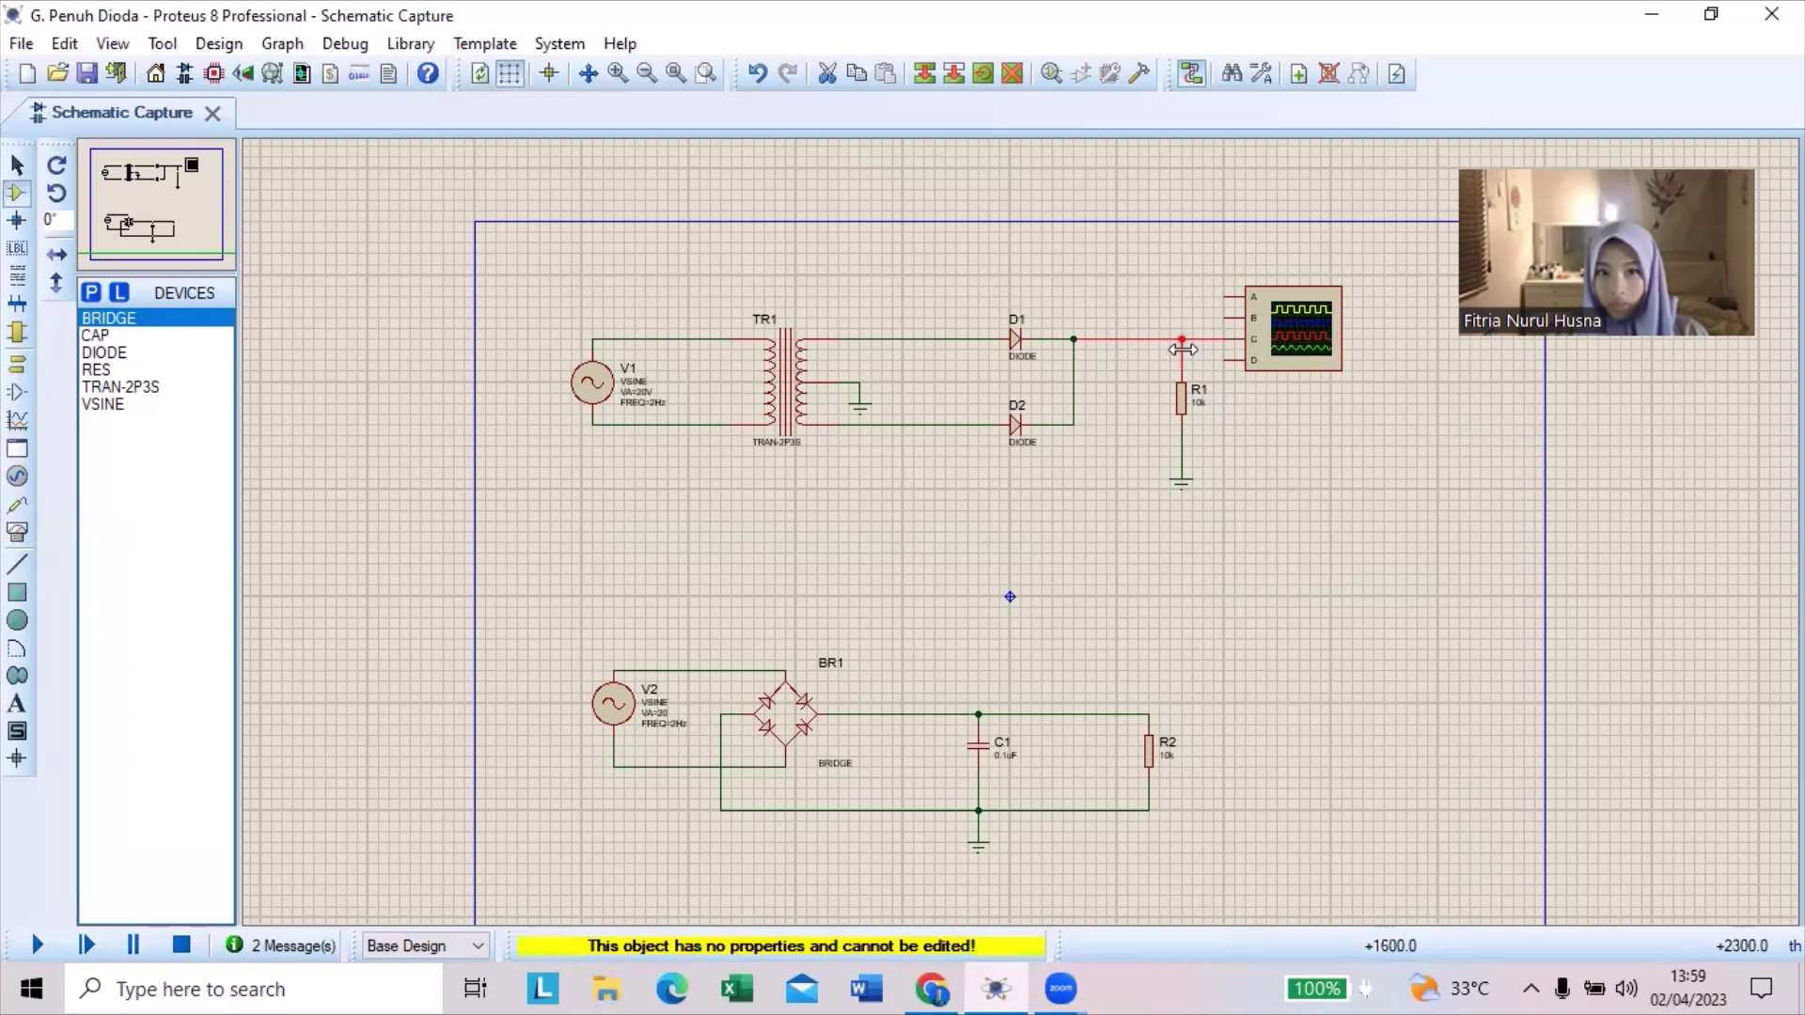
{"action": "right_click", "coordinate": [1184, 347]}
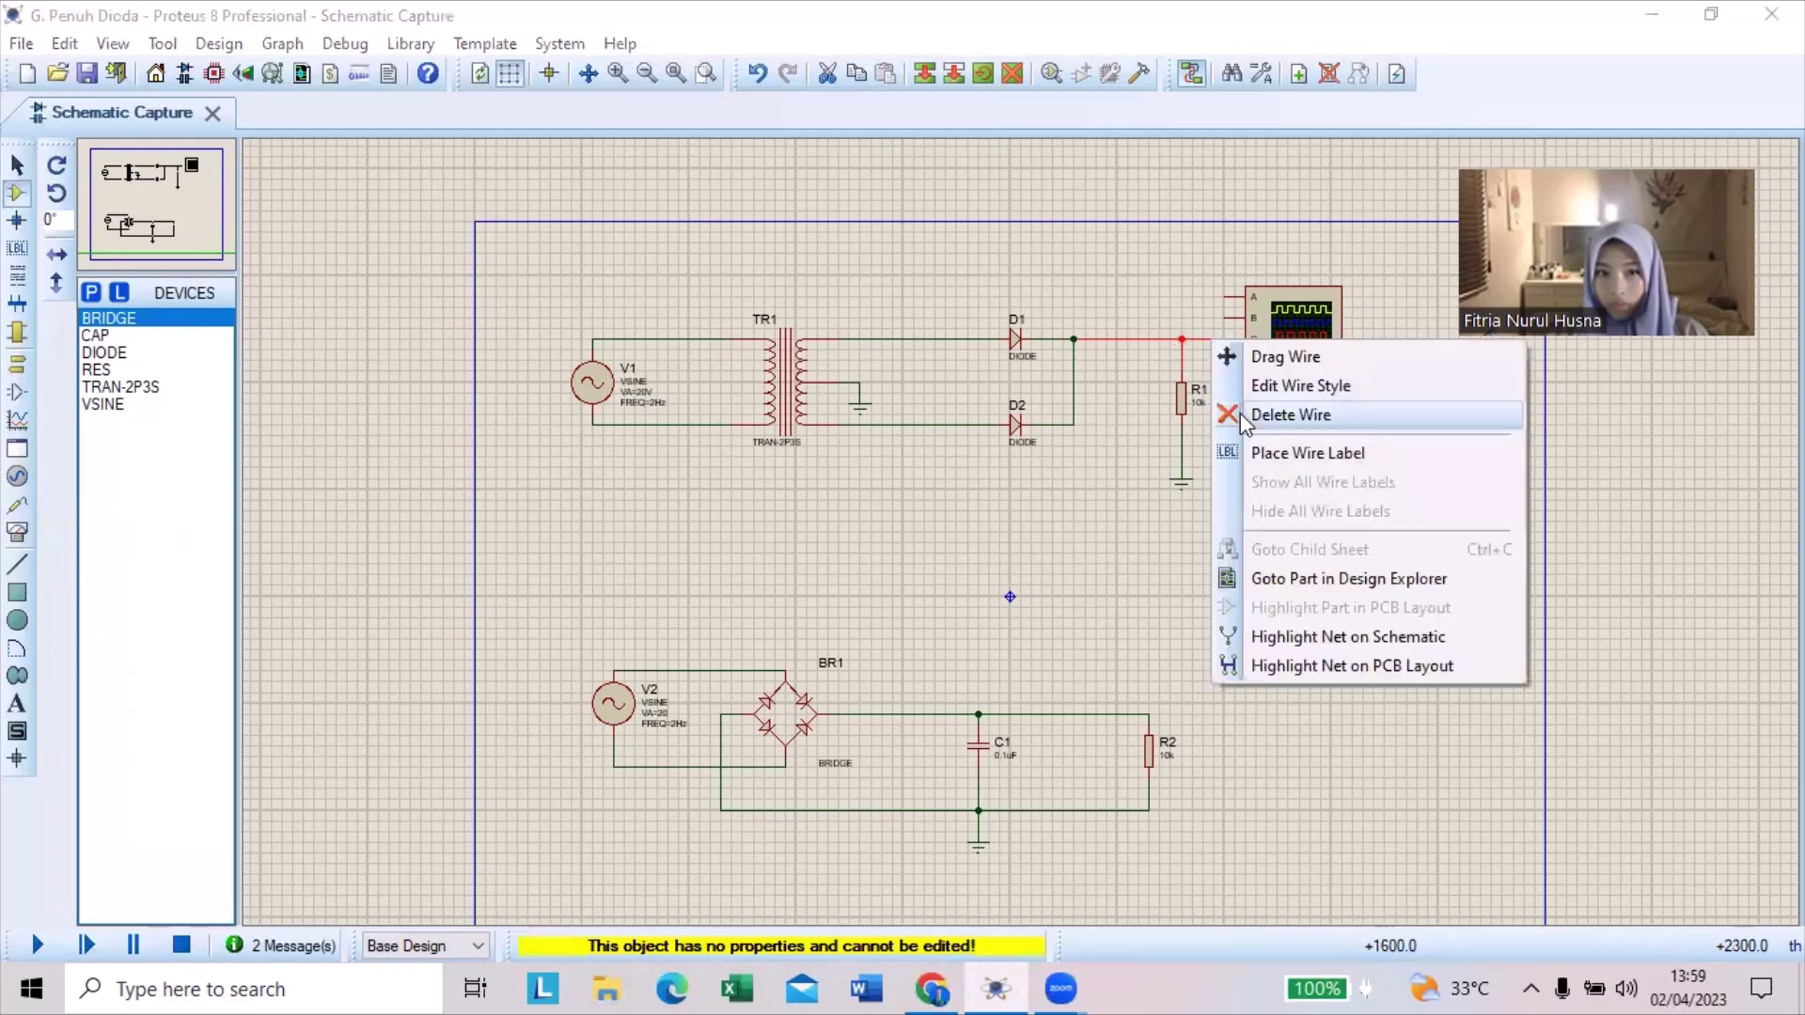
{"action": "left_click", "coordinate": [1289, 415]}
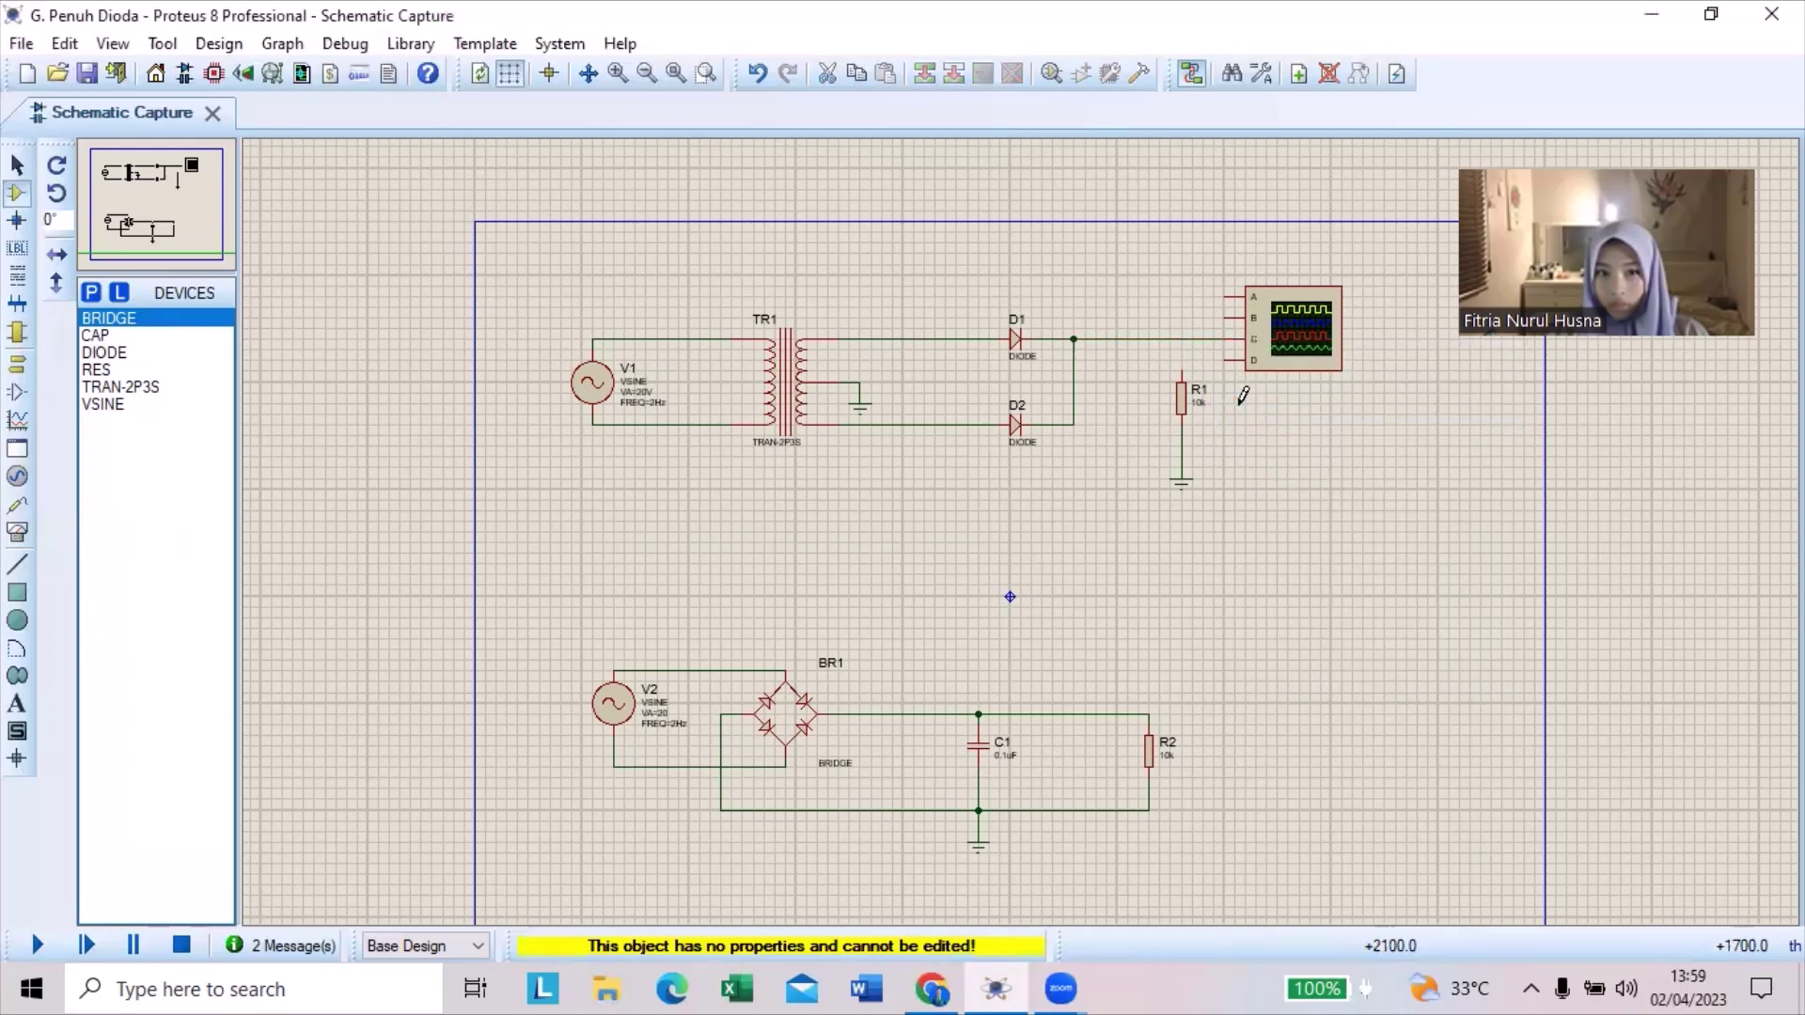
{"action": "right_click", "coordinate": [1205, 346]}
{"action": "left_click", "coordinate": [1264, 405]}
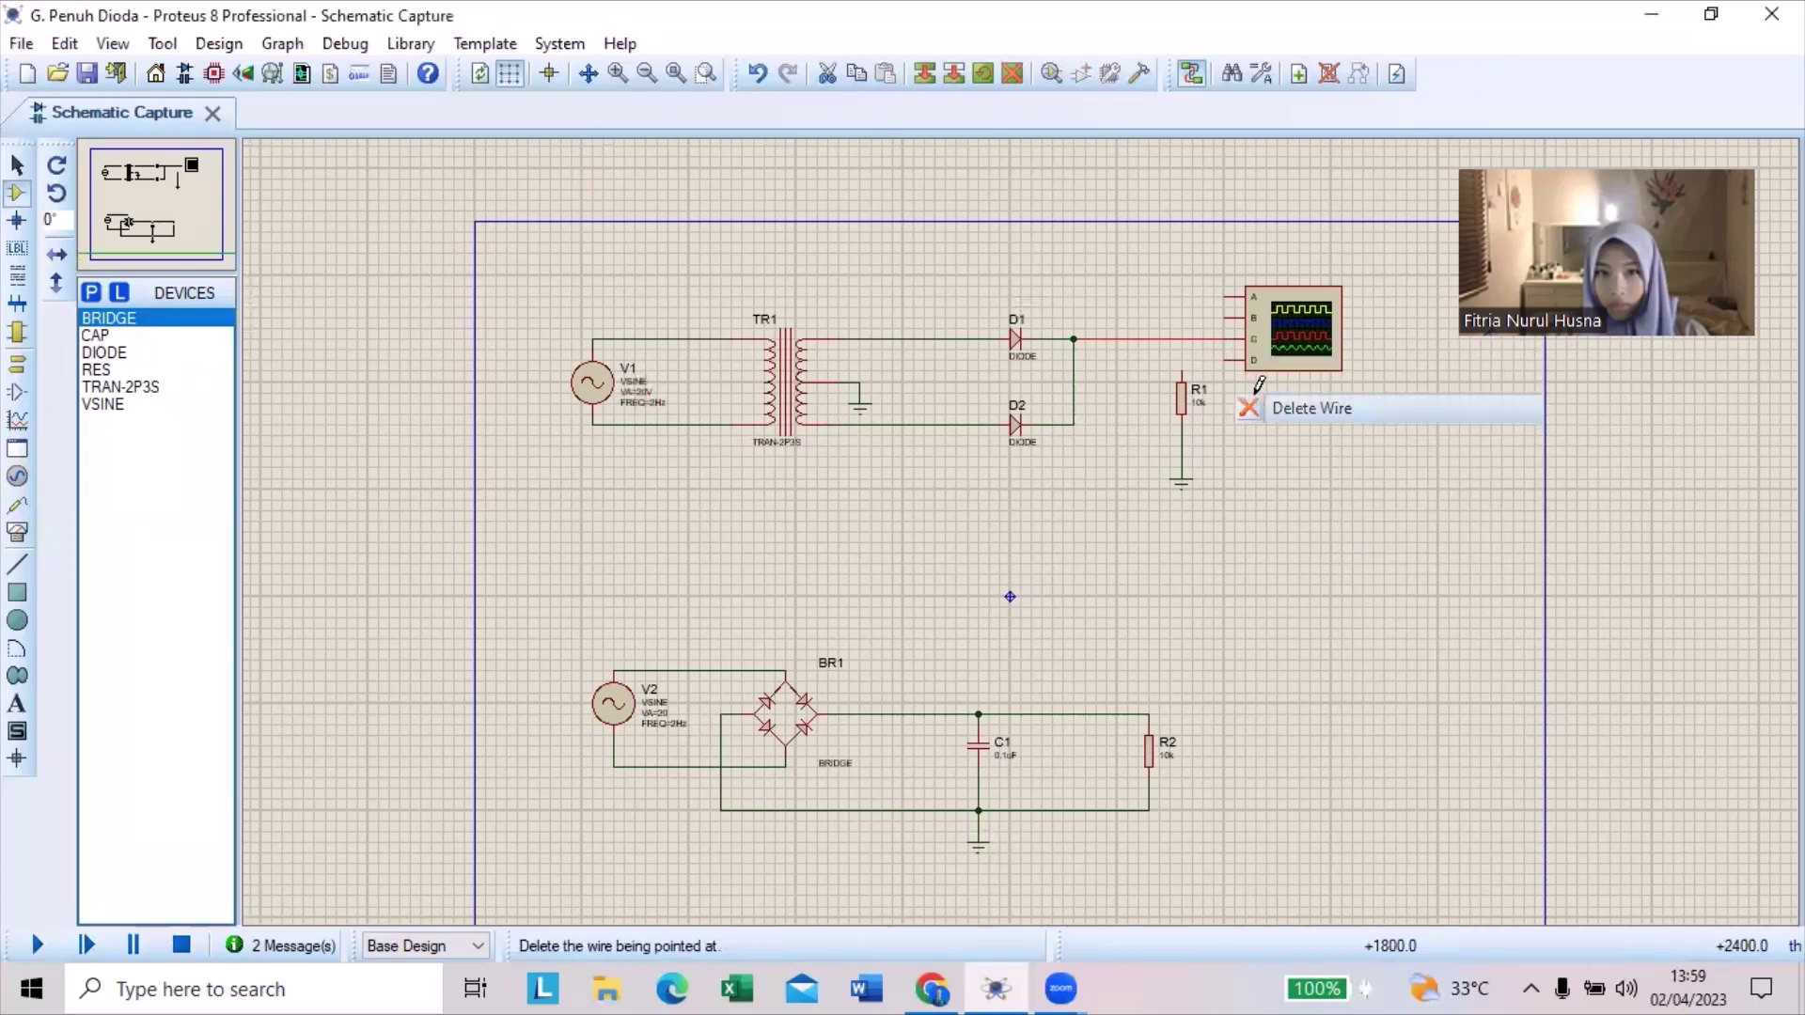
- Move the oscilloscope down beside R2 in the bridge rectifier circuit
{"action": "left_click", "coordinate": [1275, 330]}
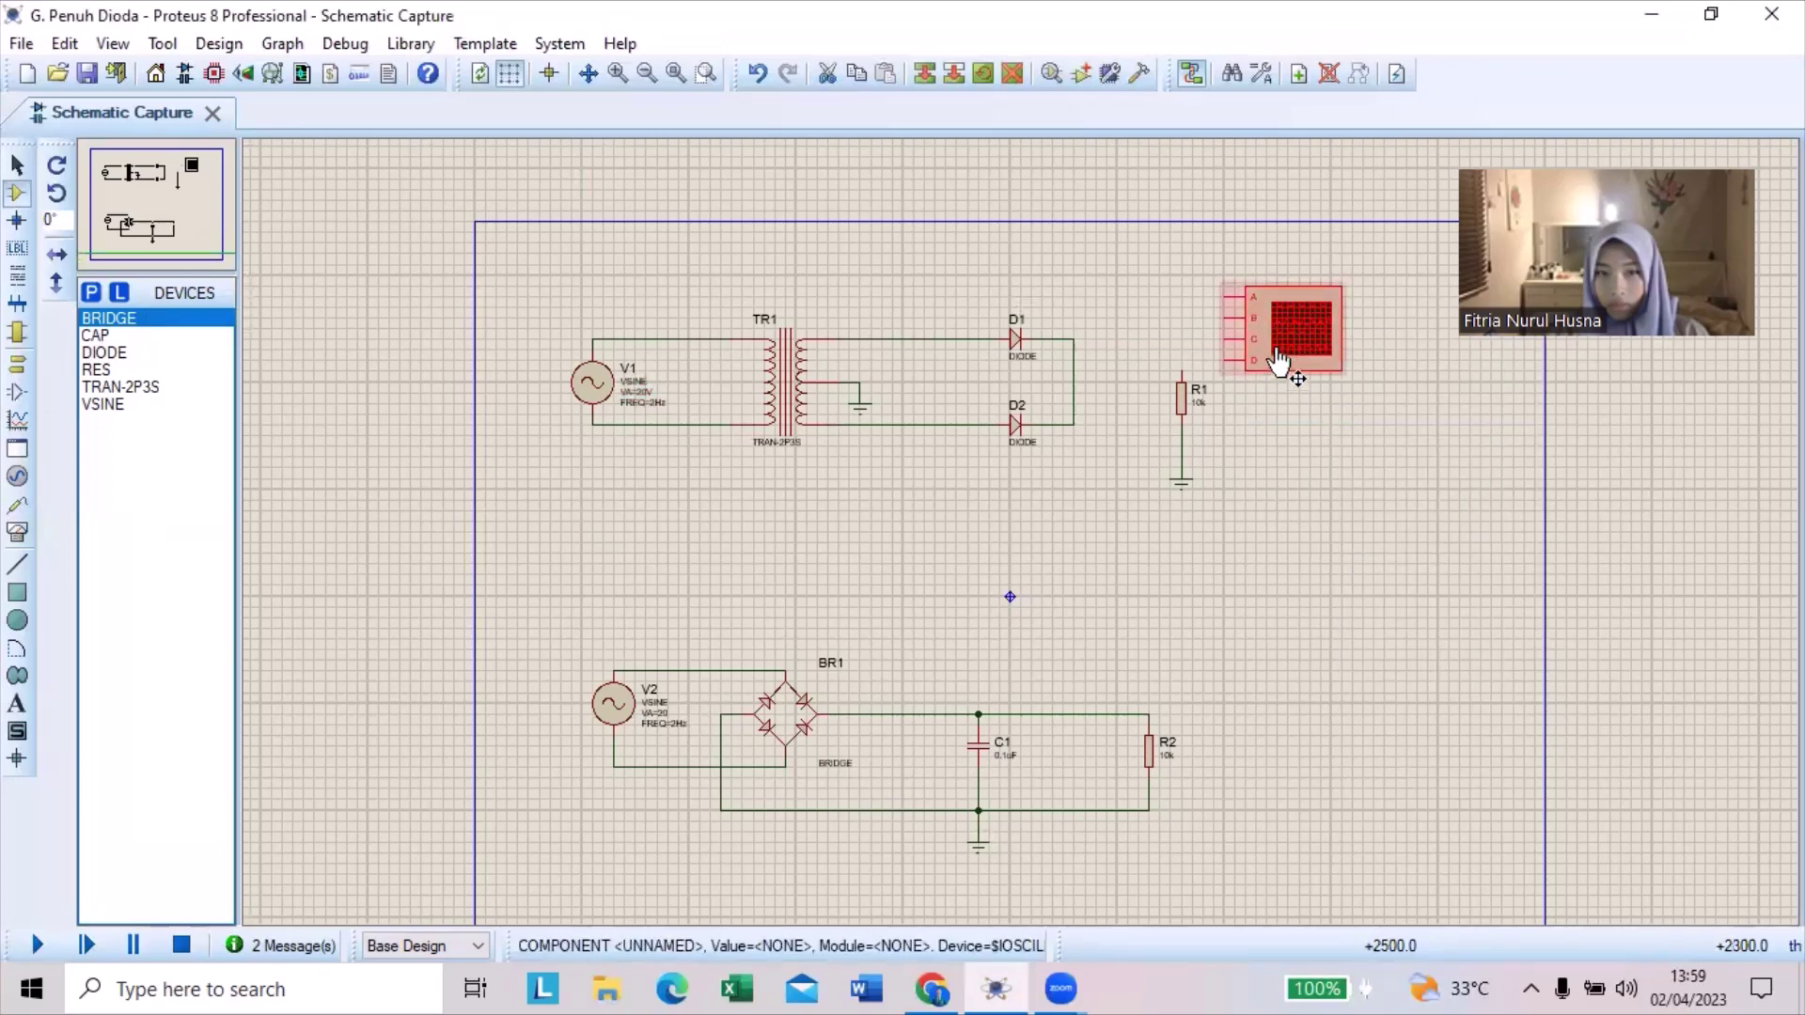
{"action": "left_click_drag", "start_coordinate": [1283, 343], "coordinate": [1294, 567]}
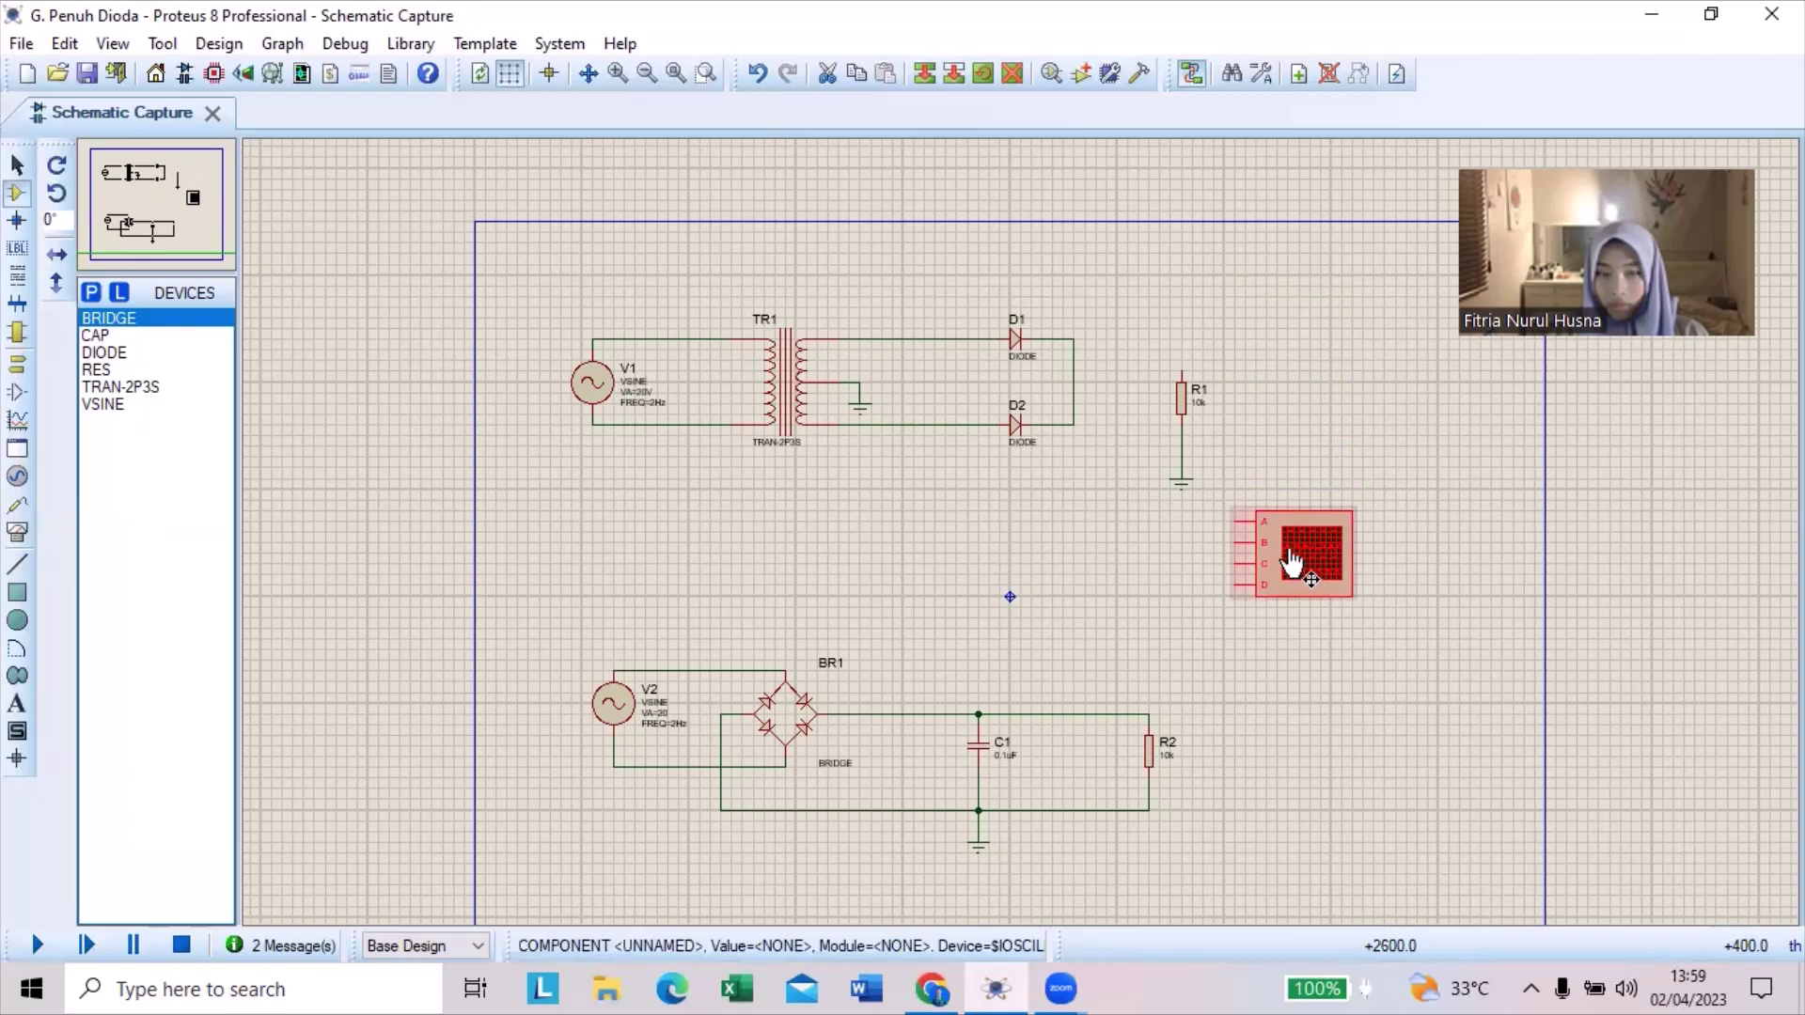
{"action": "left_click", "coordinate": [1295, 564]}
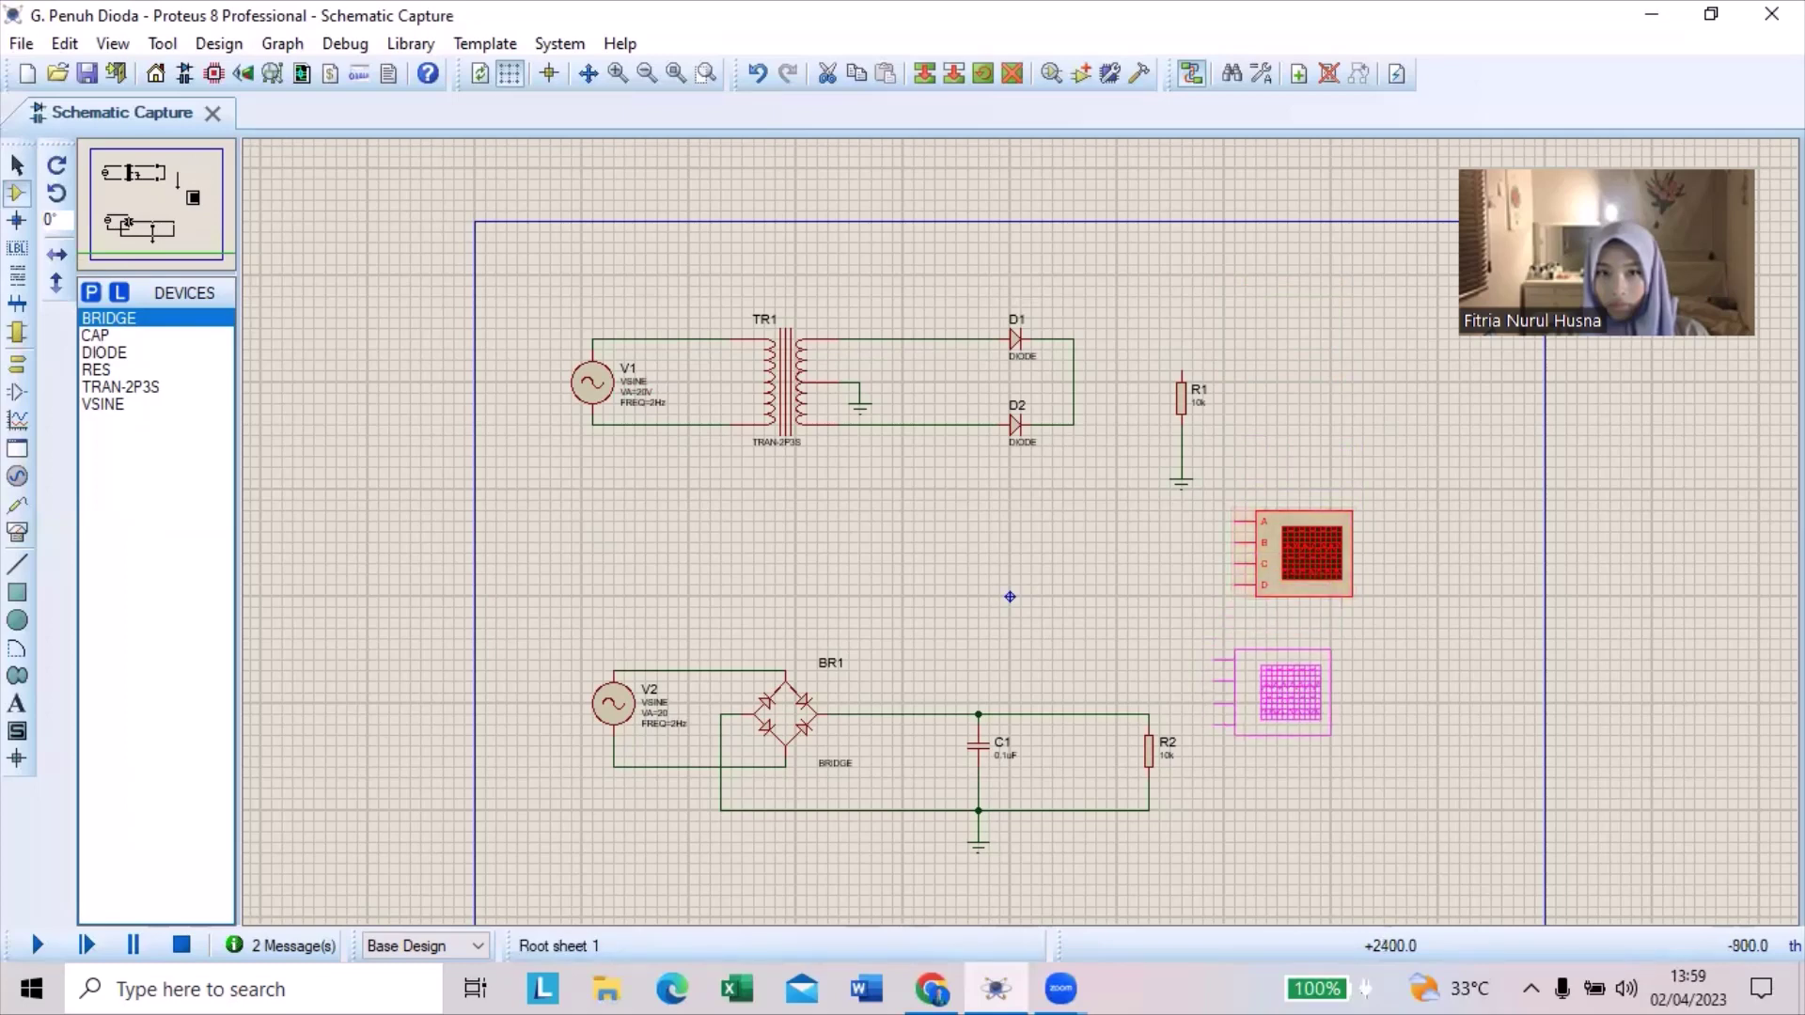
{"action": "left_click_drag", "start_coordinate": [1271, 706], "coordinate": [1263, 719]}
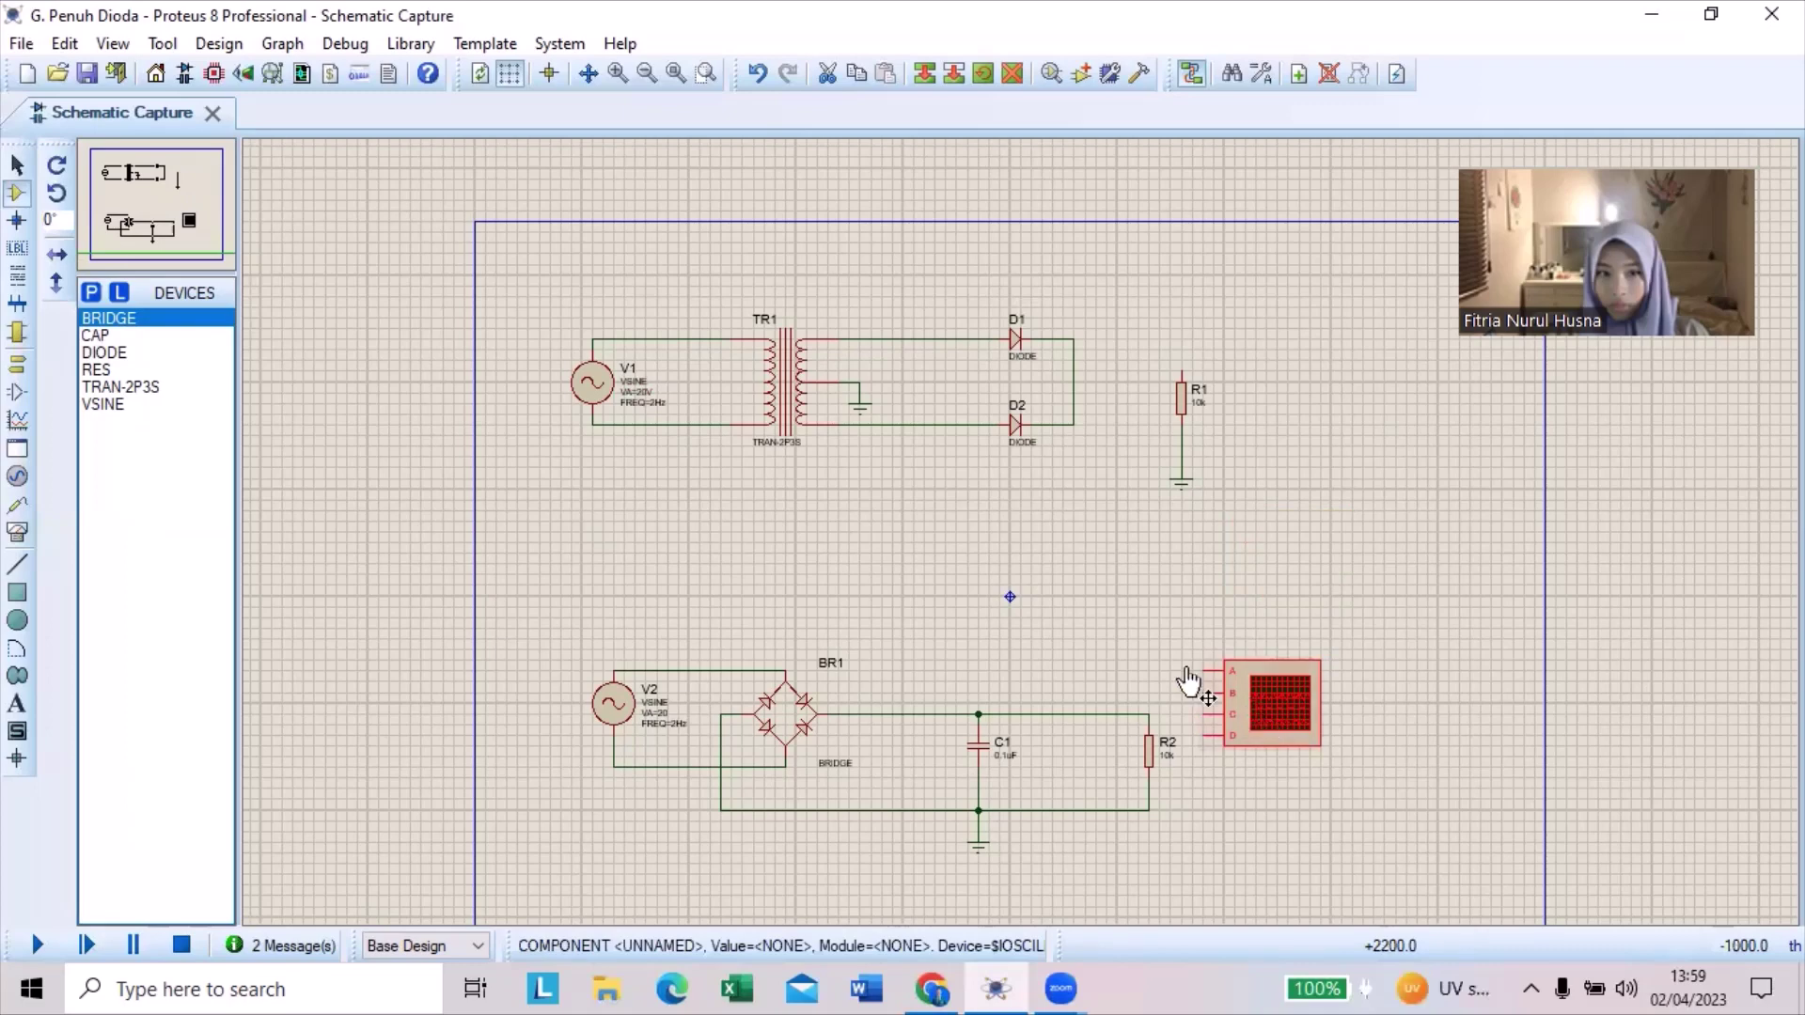
{"action": "left_click", "coordinate": [1134, 640]}
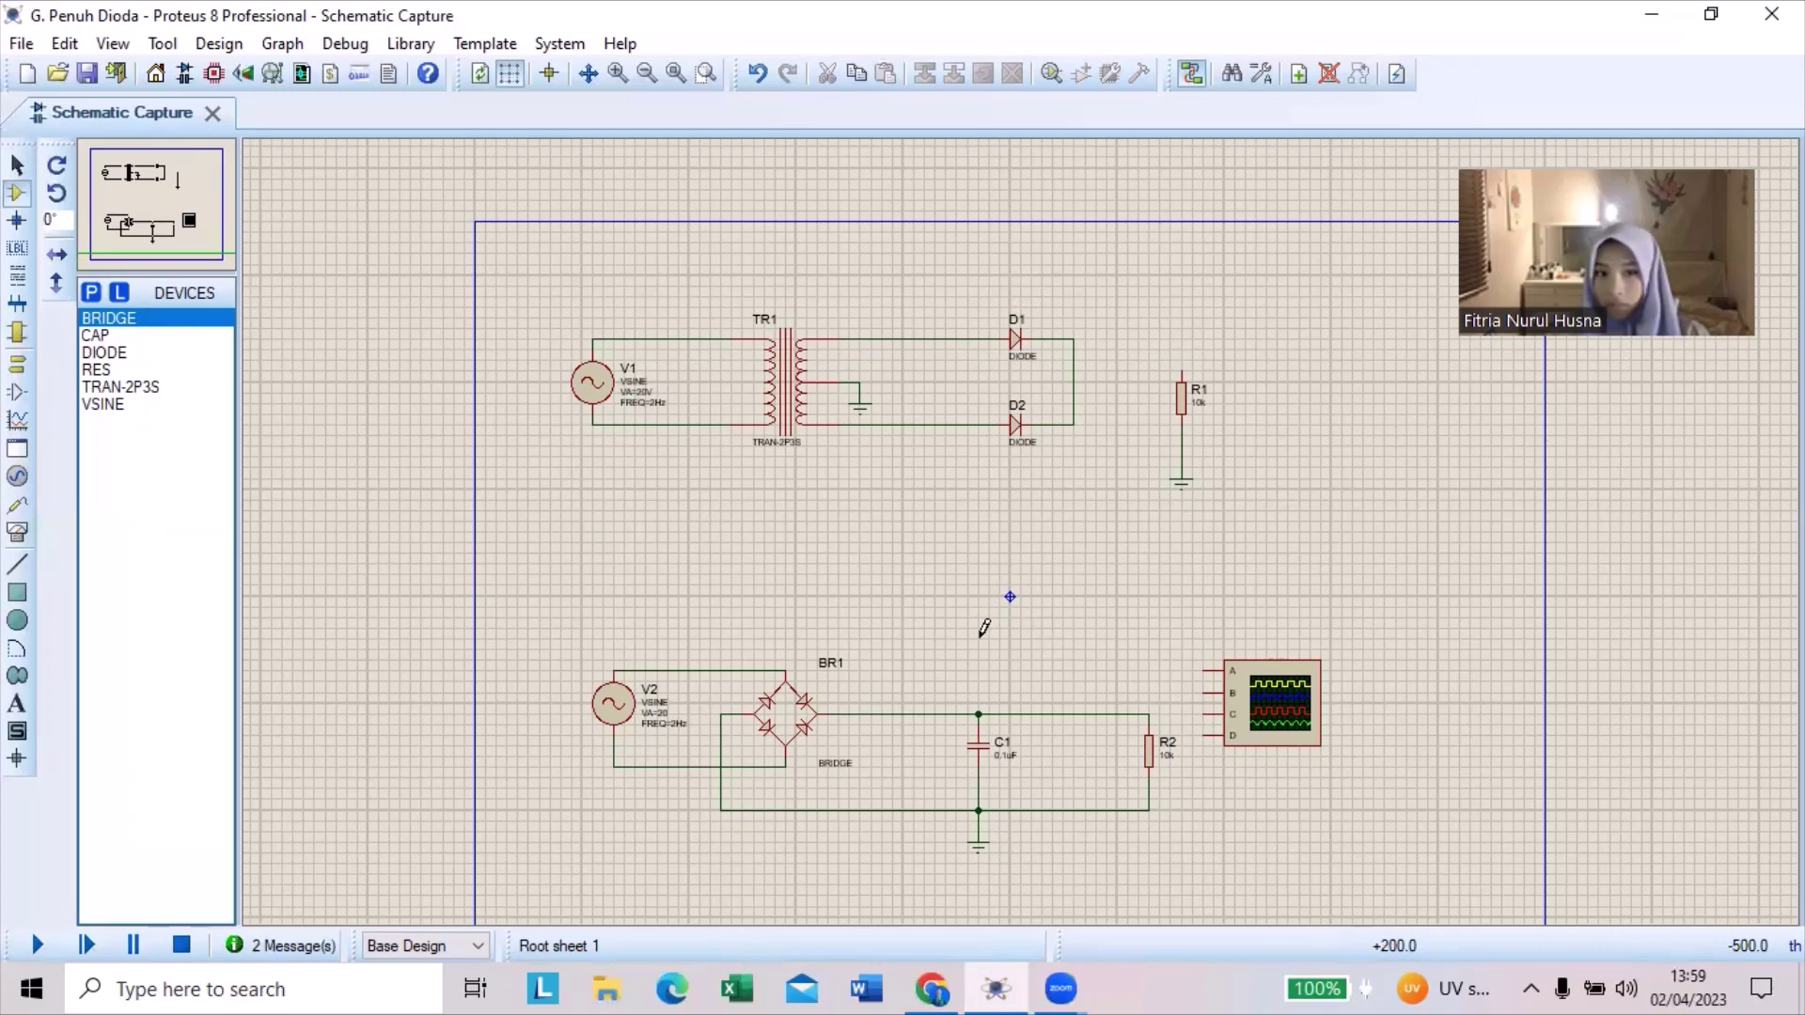
{"action": "left_click", "coordinate": [733, 670]}
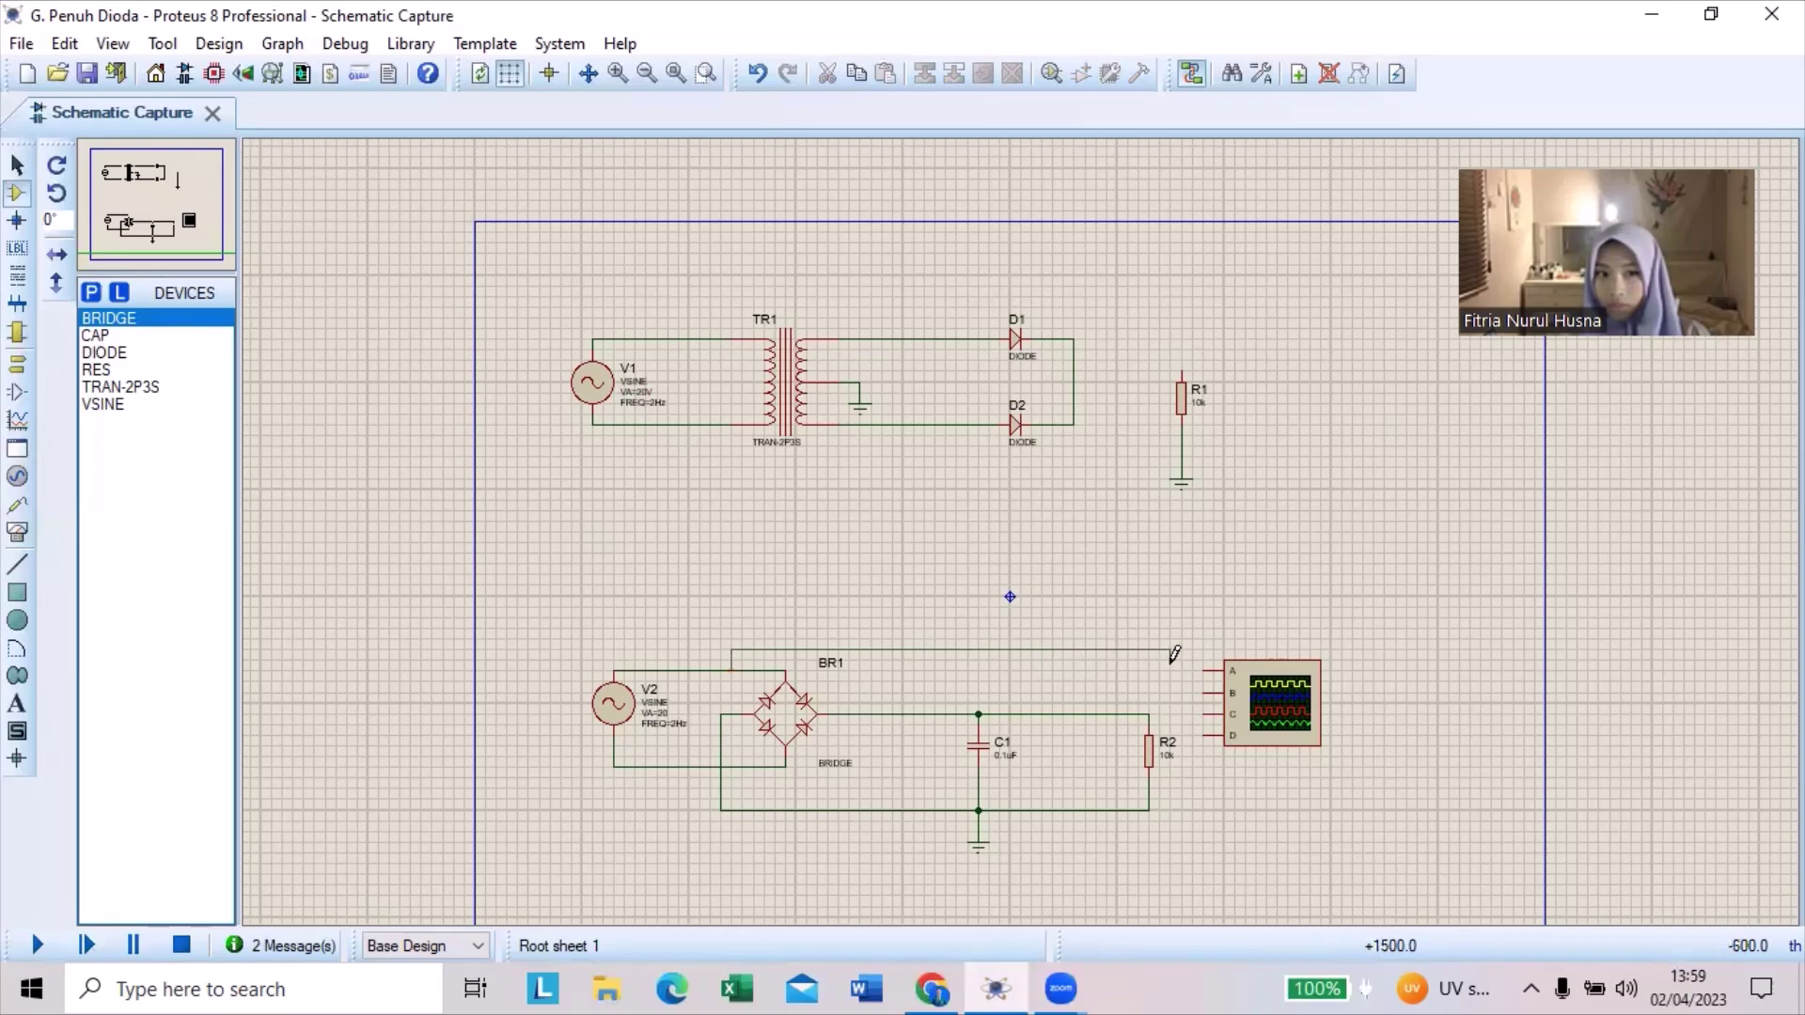
{"action": "right_click", "coordinate": [1123, 649]}
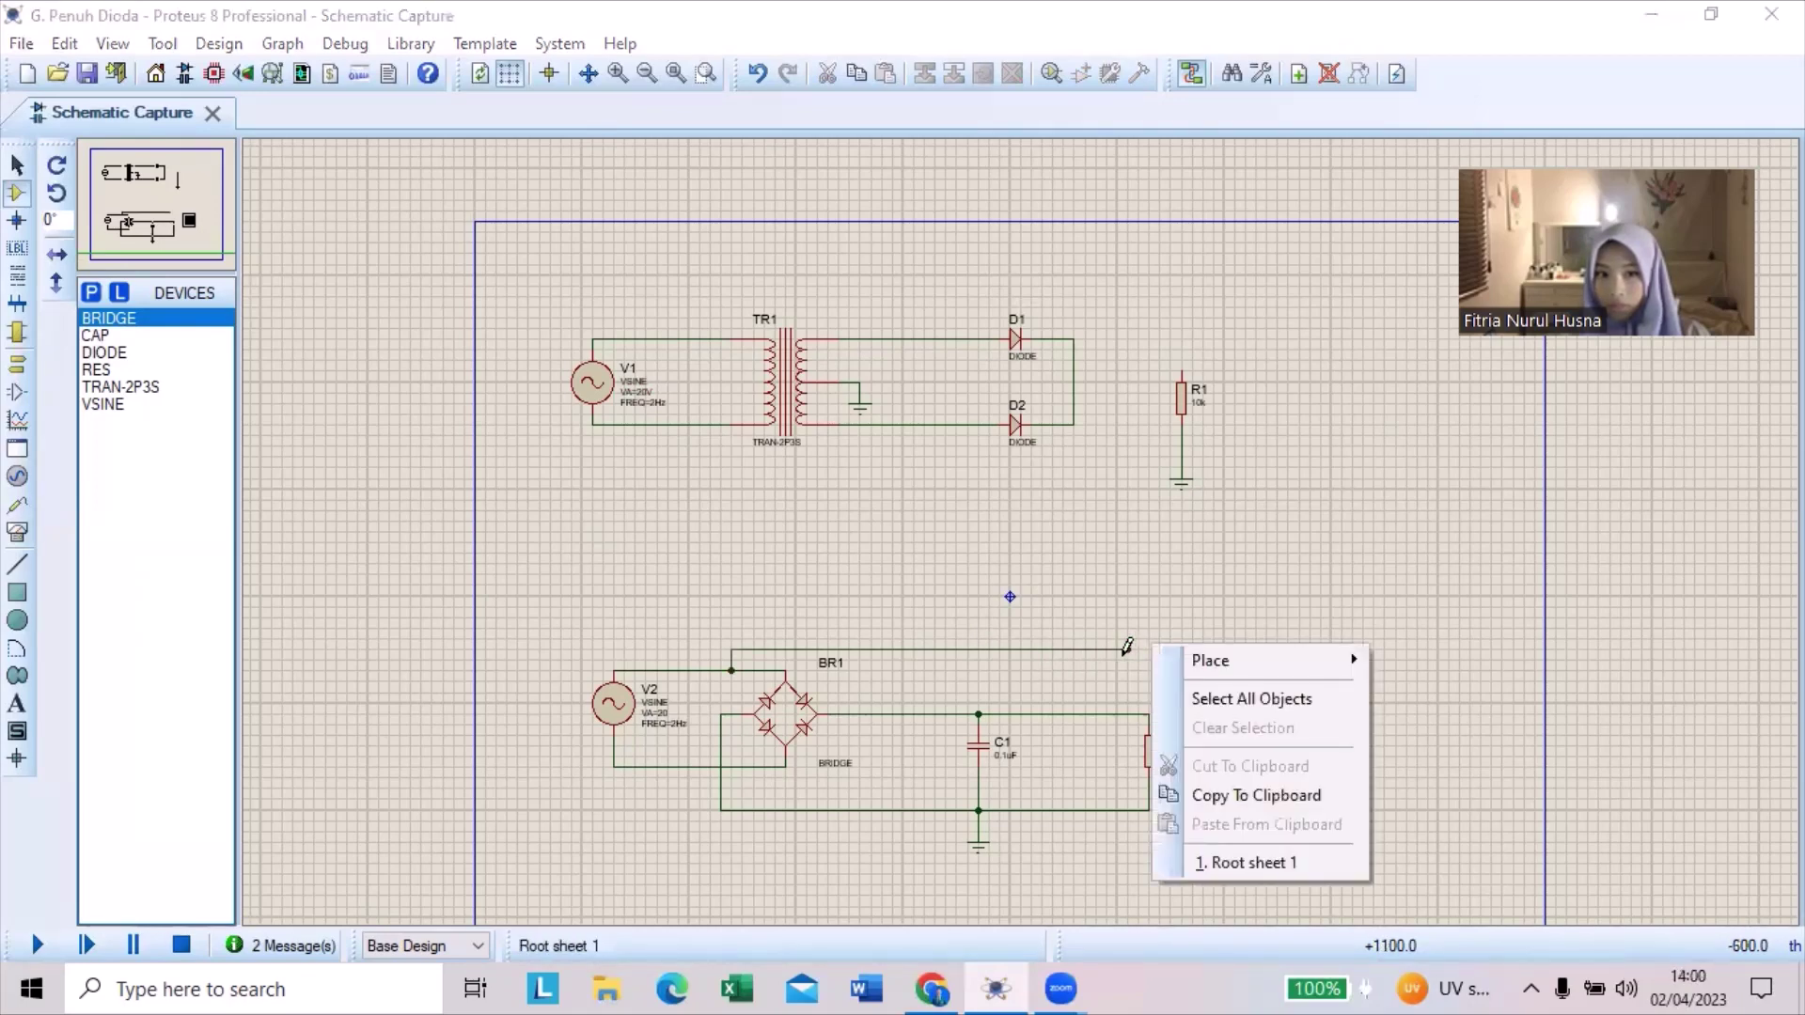
{"action": "key", "text": "Escape"}
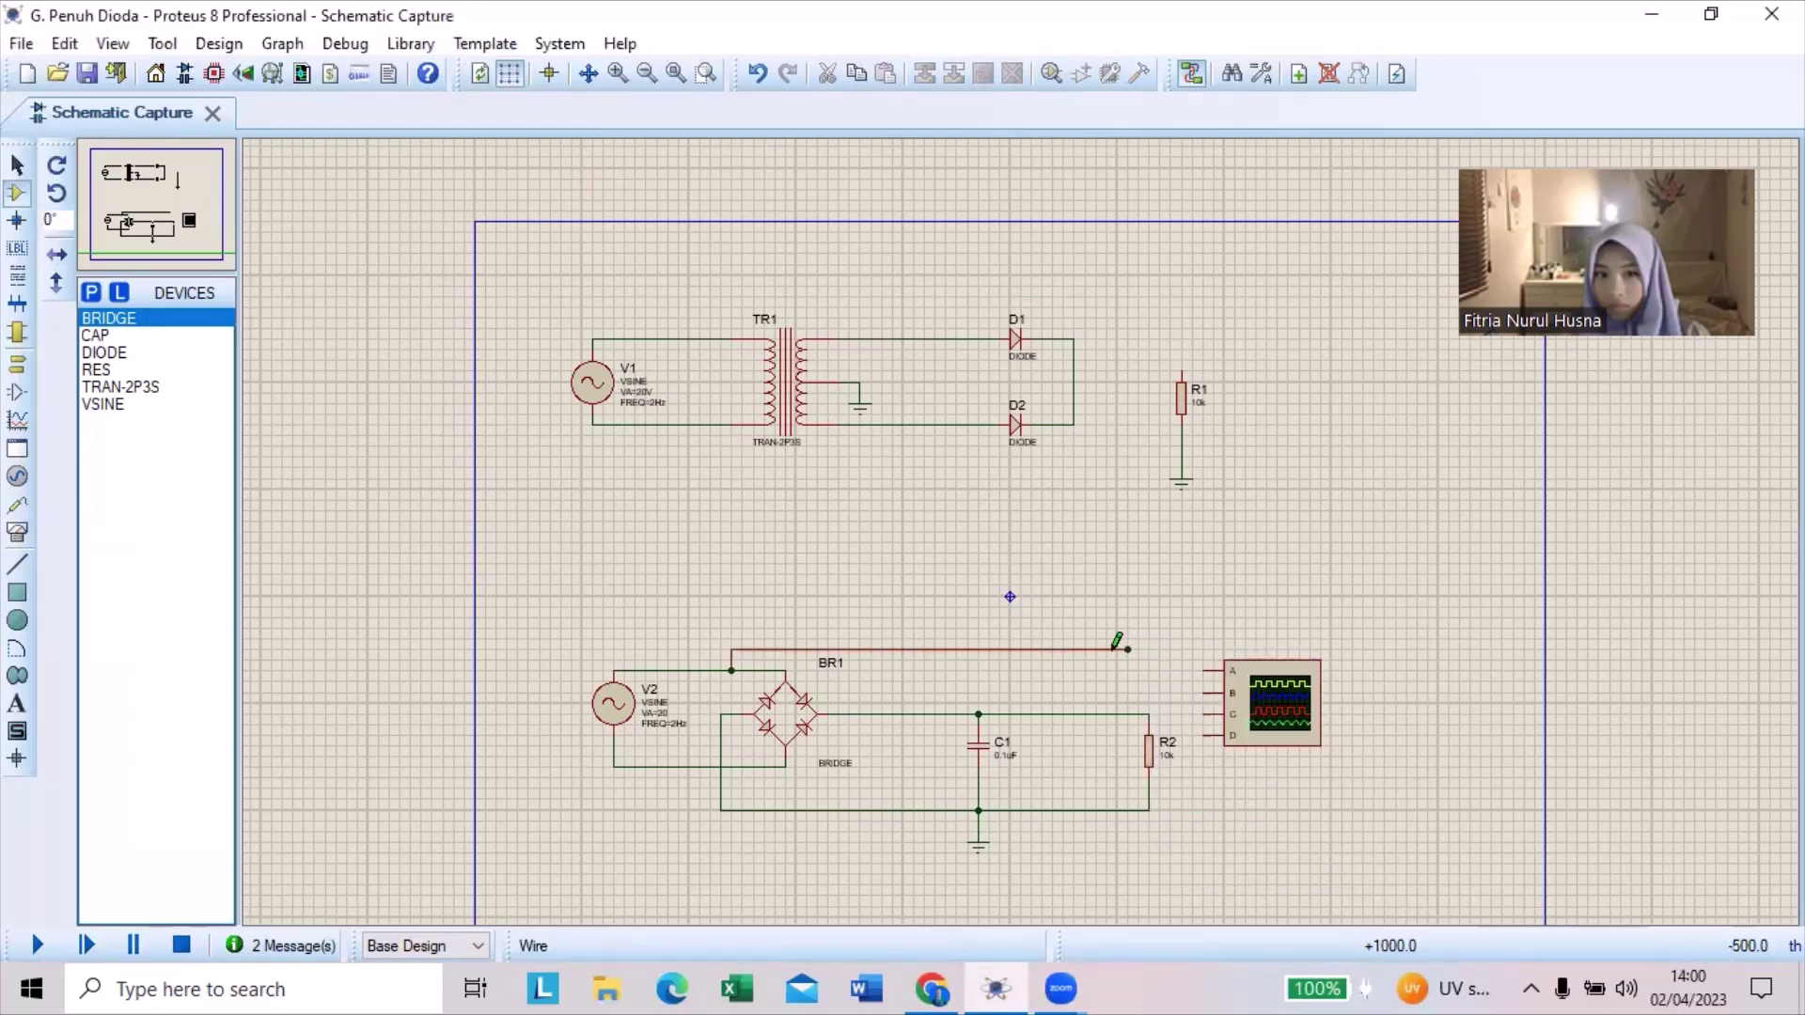
{"action": "right_click", "coordinate": [1133, 648]}
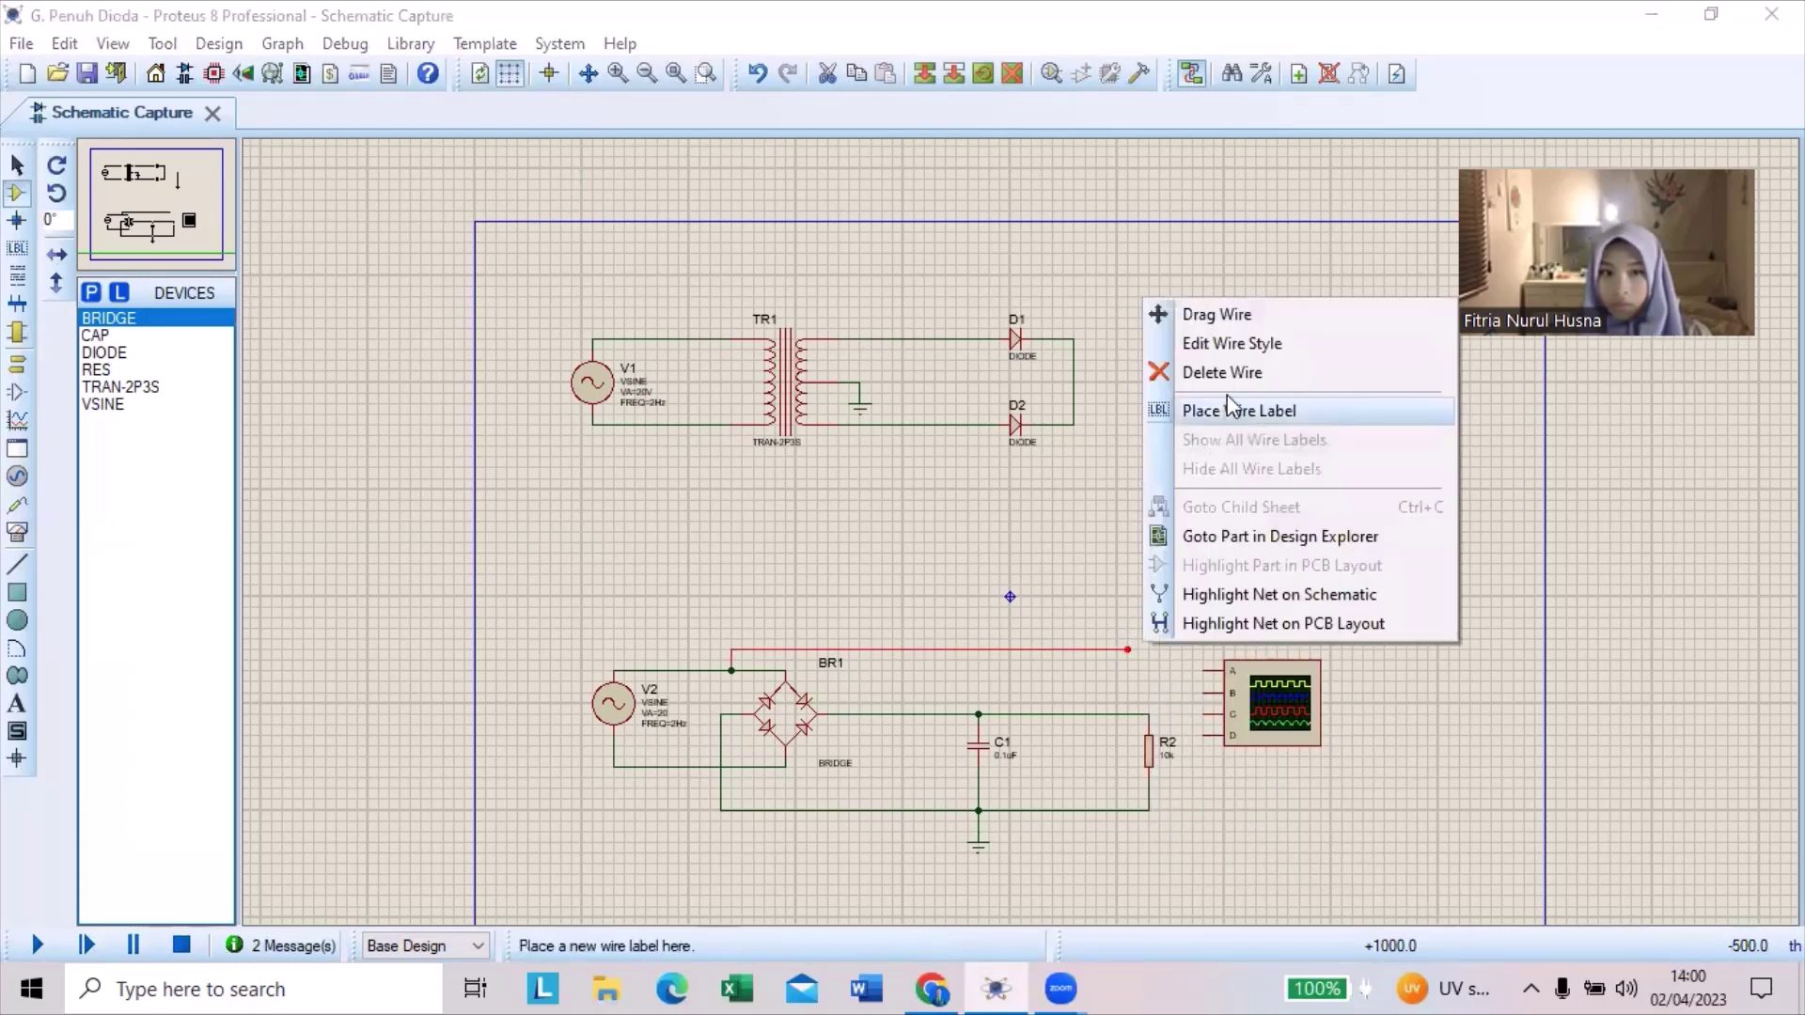
{"action": "left_click", "coordinate": [1222, 372]}
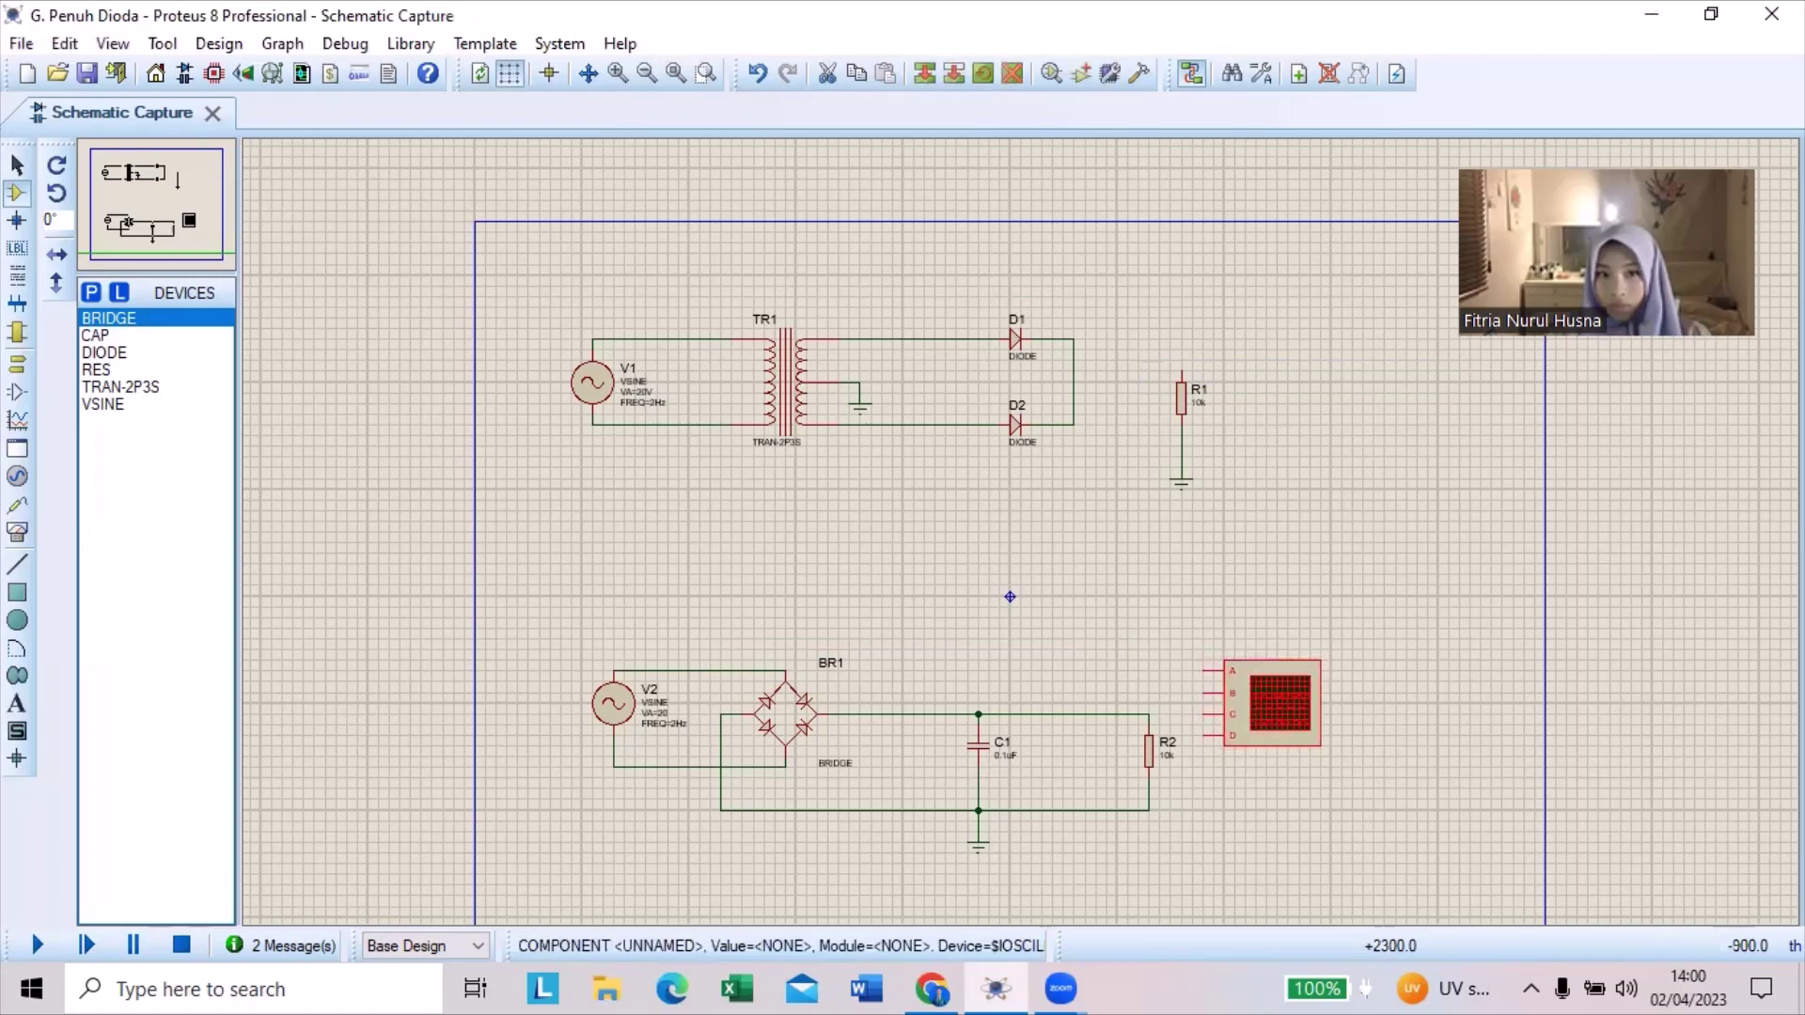
- Nudge the oscilloscope up slightly and wire its channel A to the line between V2 and BR1
{"action": "double_click", "coordinate": [1258, 693]}
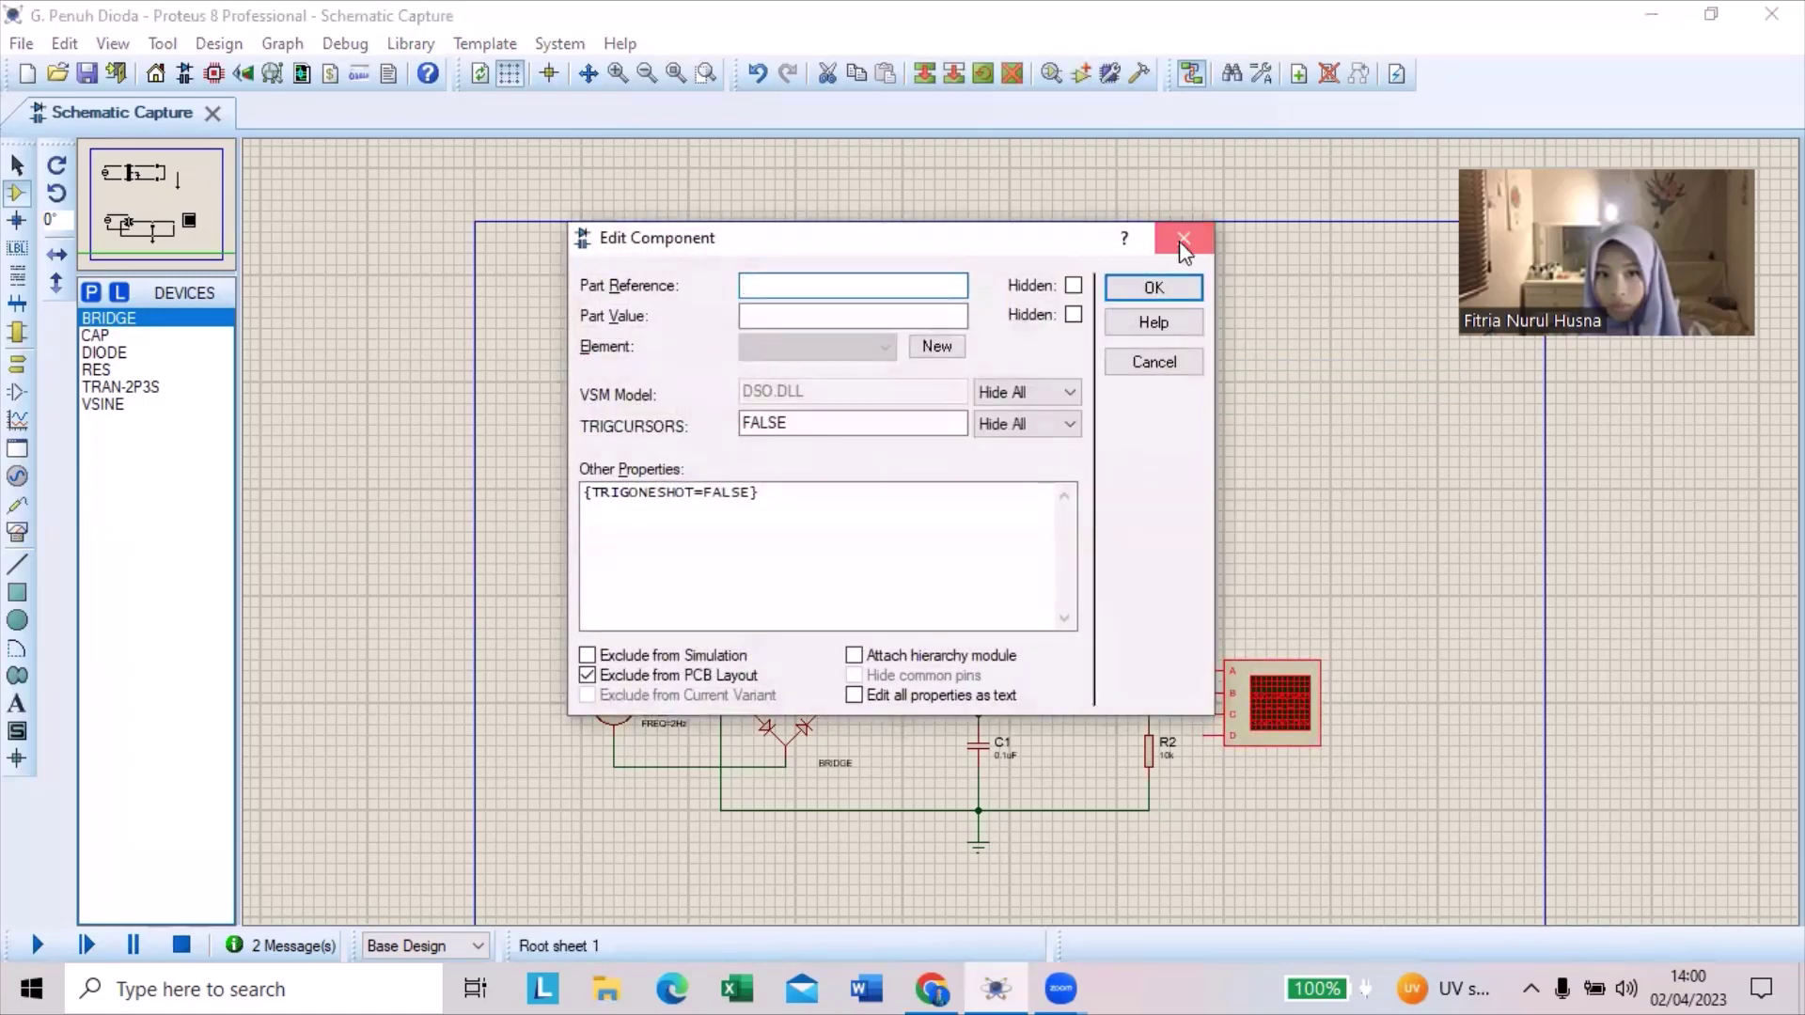
{"action": "left_click", "coordinate": [1182, 238]}
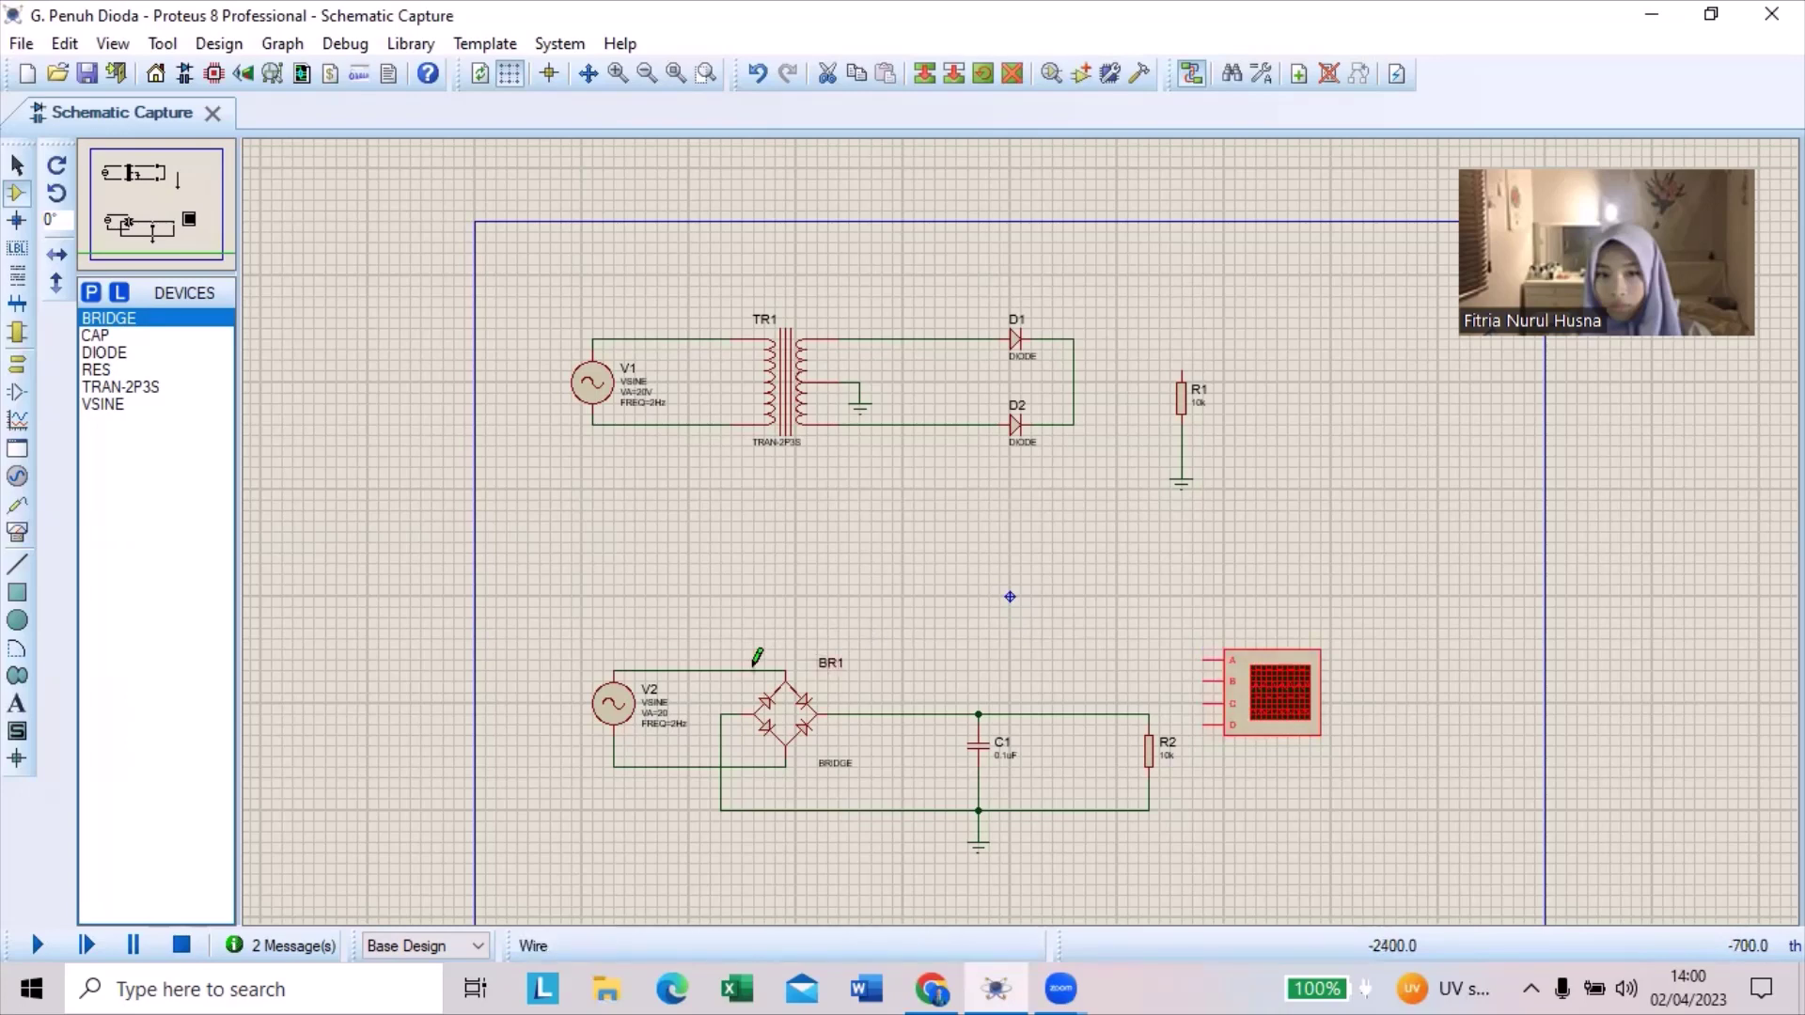
{"action": "left_click", "coordinate": [755, 668]}
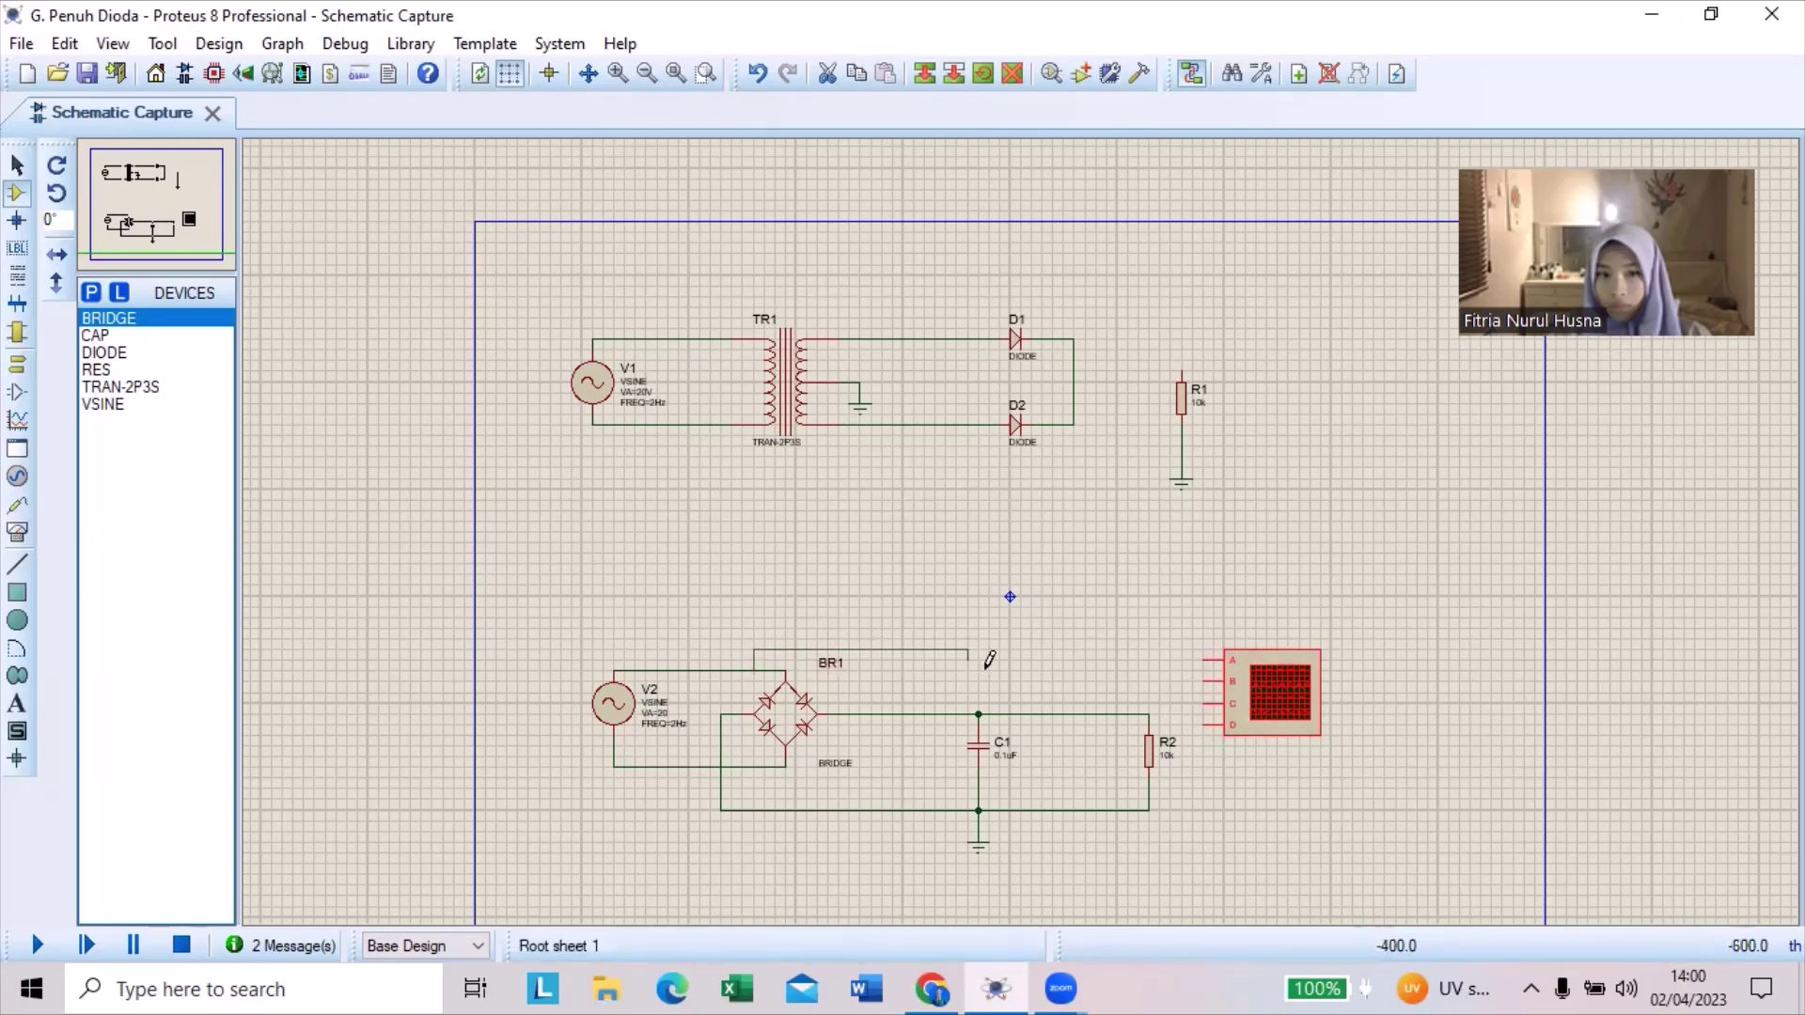
{"action": "left_click", "coordinate": [1206, 650]}
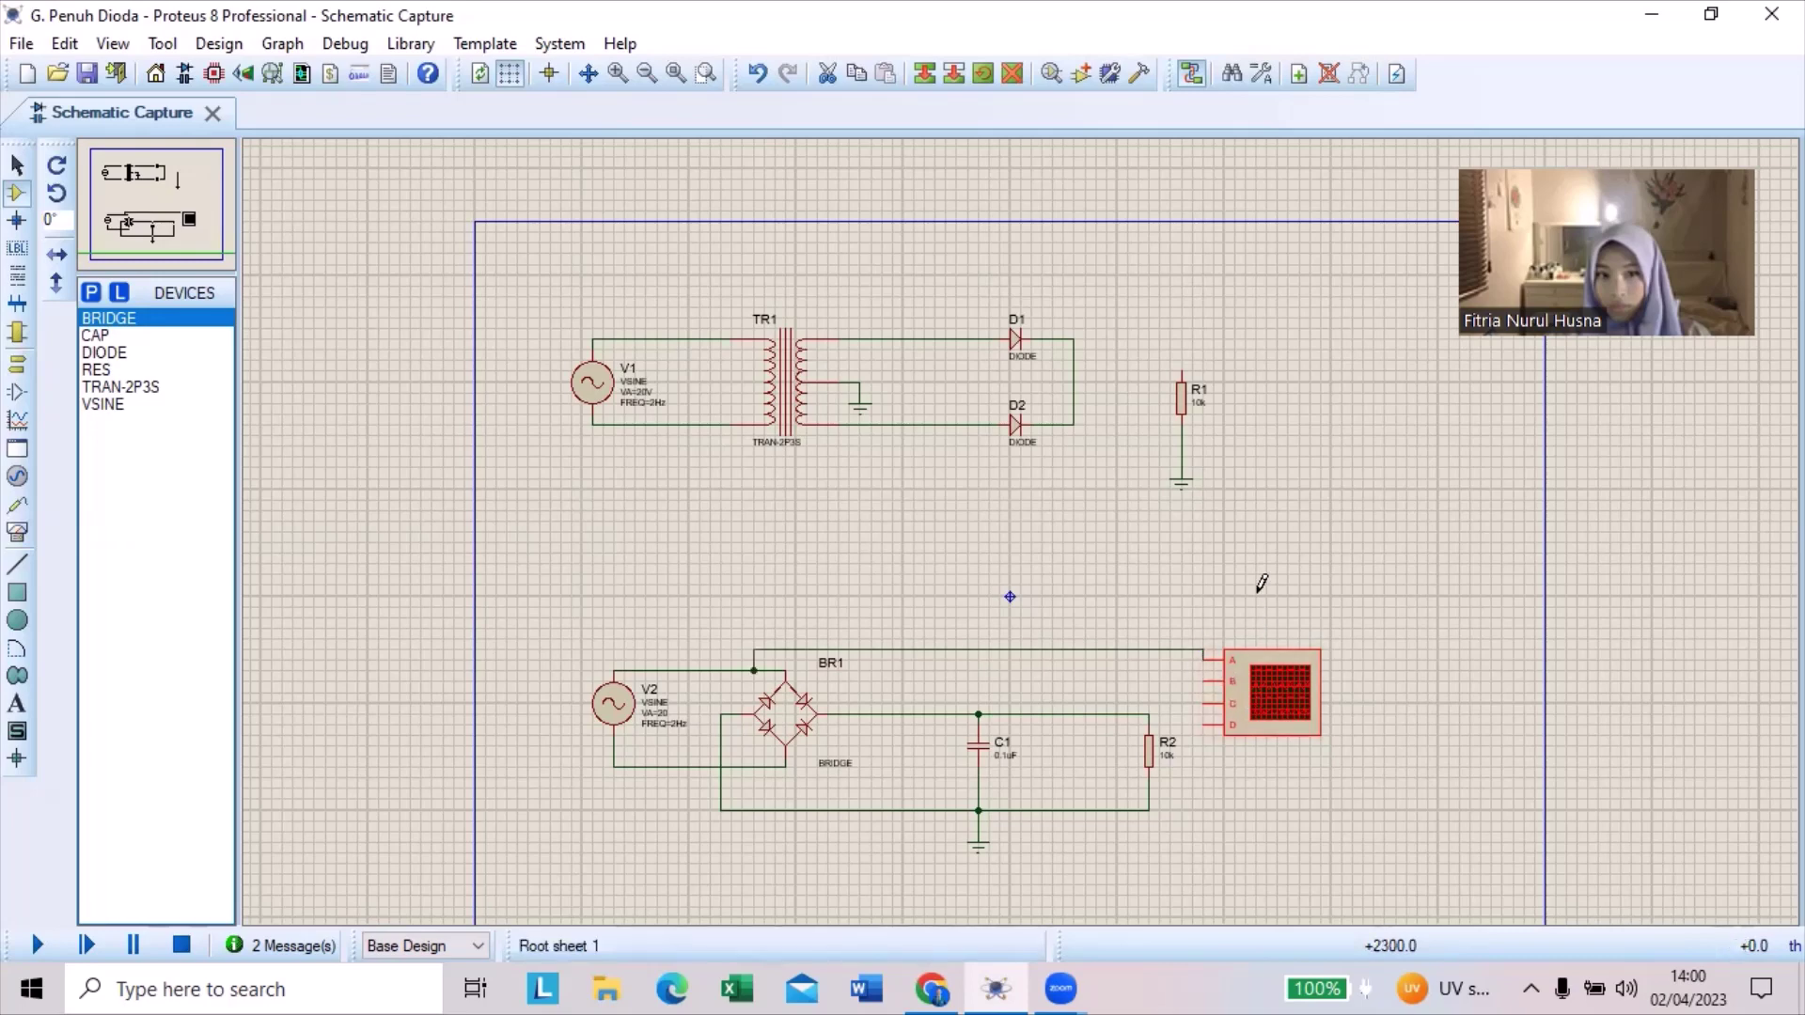
{"action": "key", "text": "F12"}
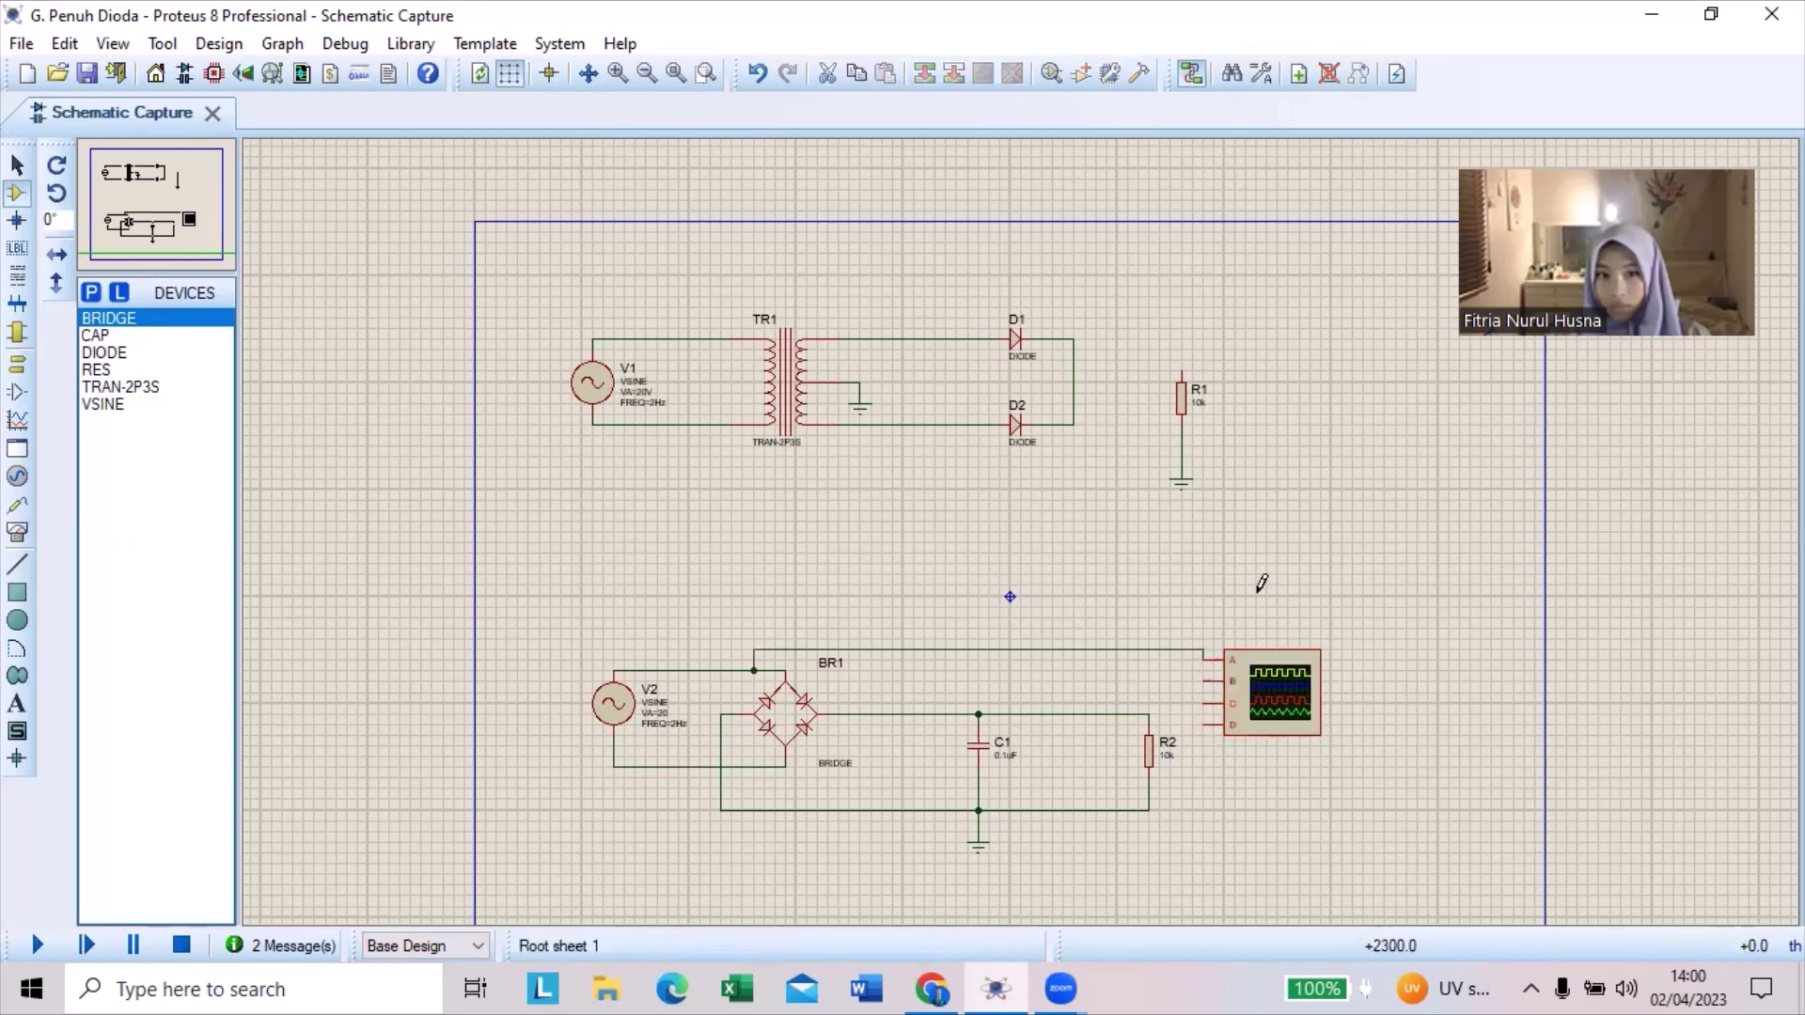
- Wire oscilloscope channel B to the bridge output node above R2
{"action": "left_click", "coordinate": [1149, 712]}
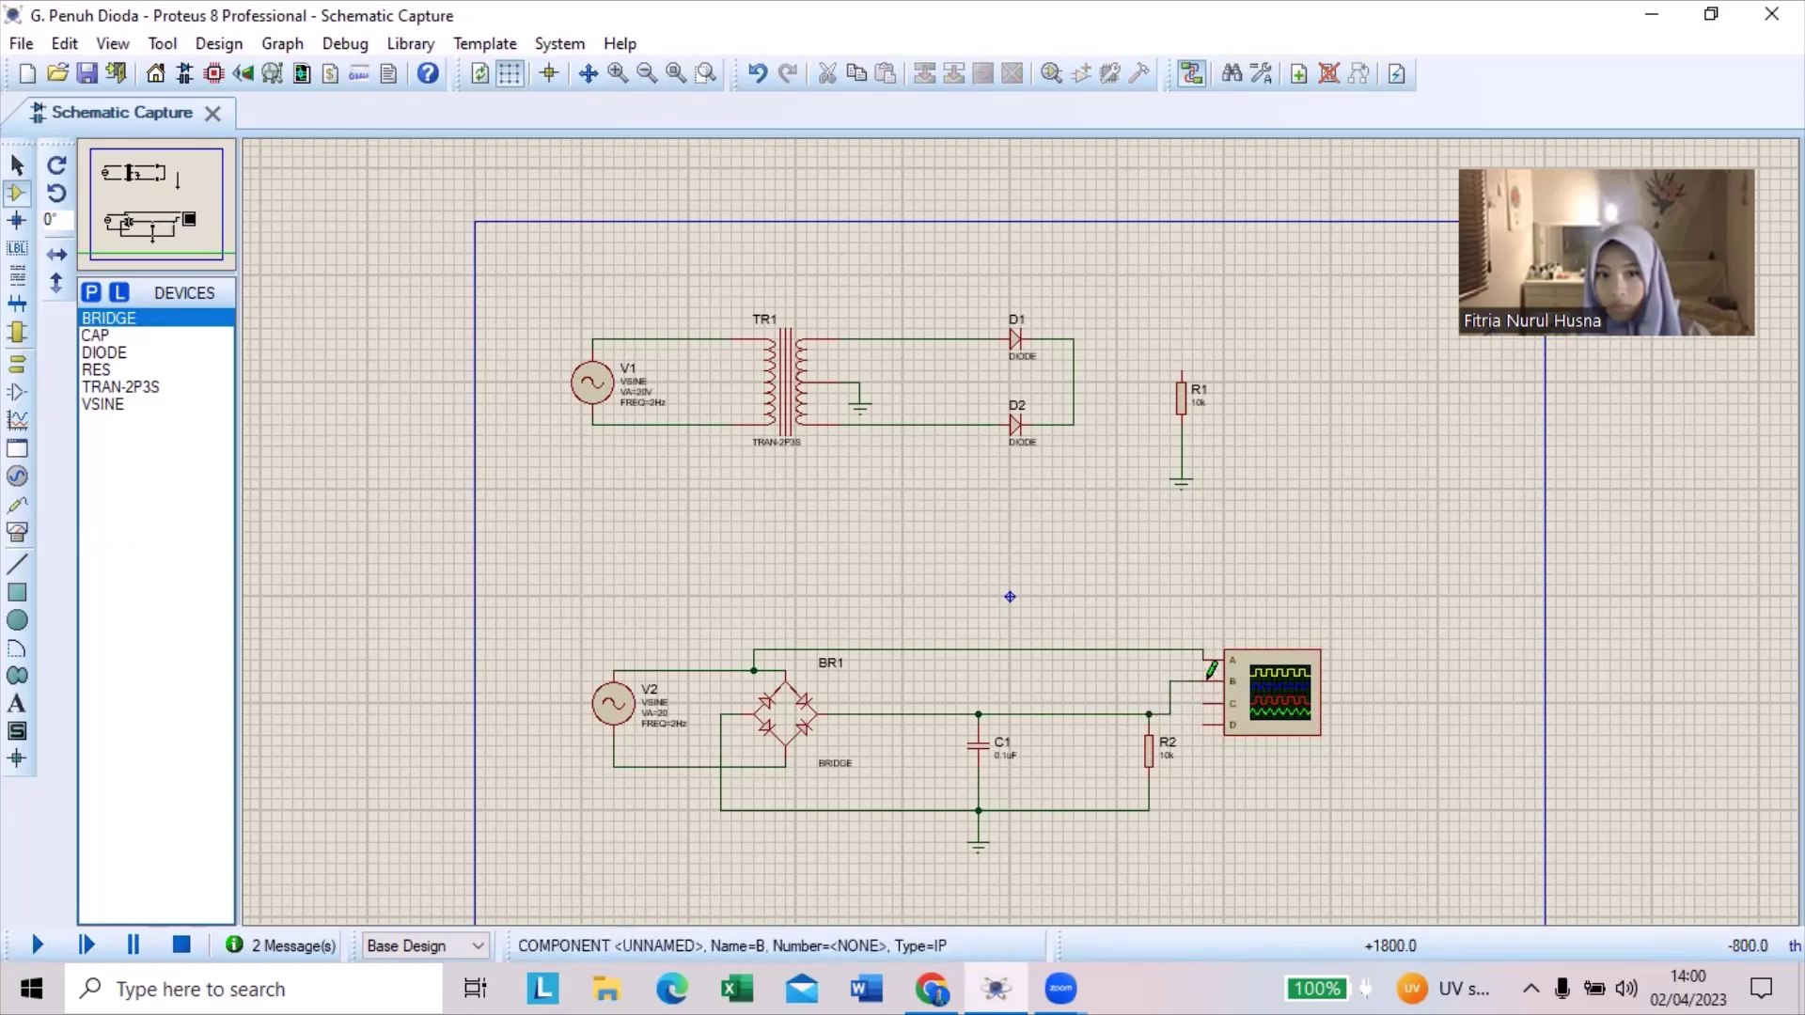
{"action": "left_click", "coordinate": [1207, 677]}
{"action": "left_click", "coordinate": [1253, 585]}
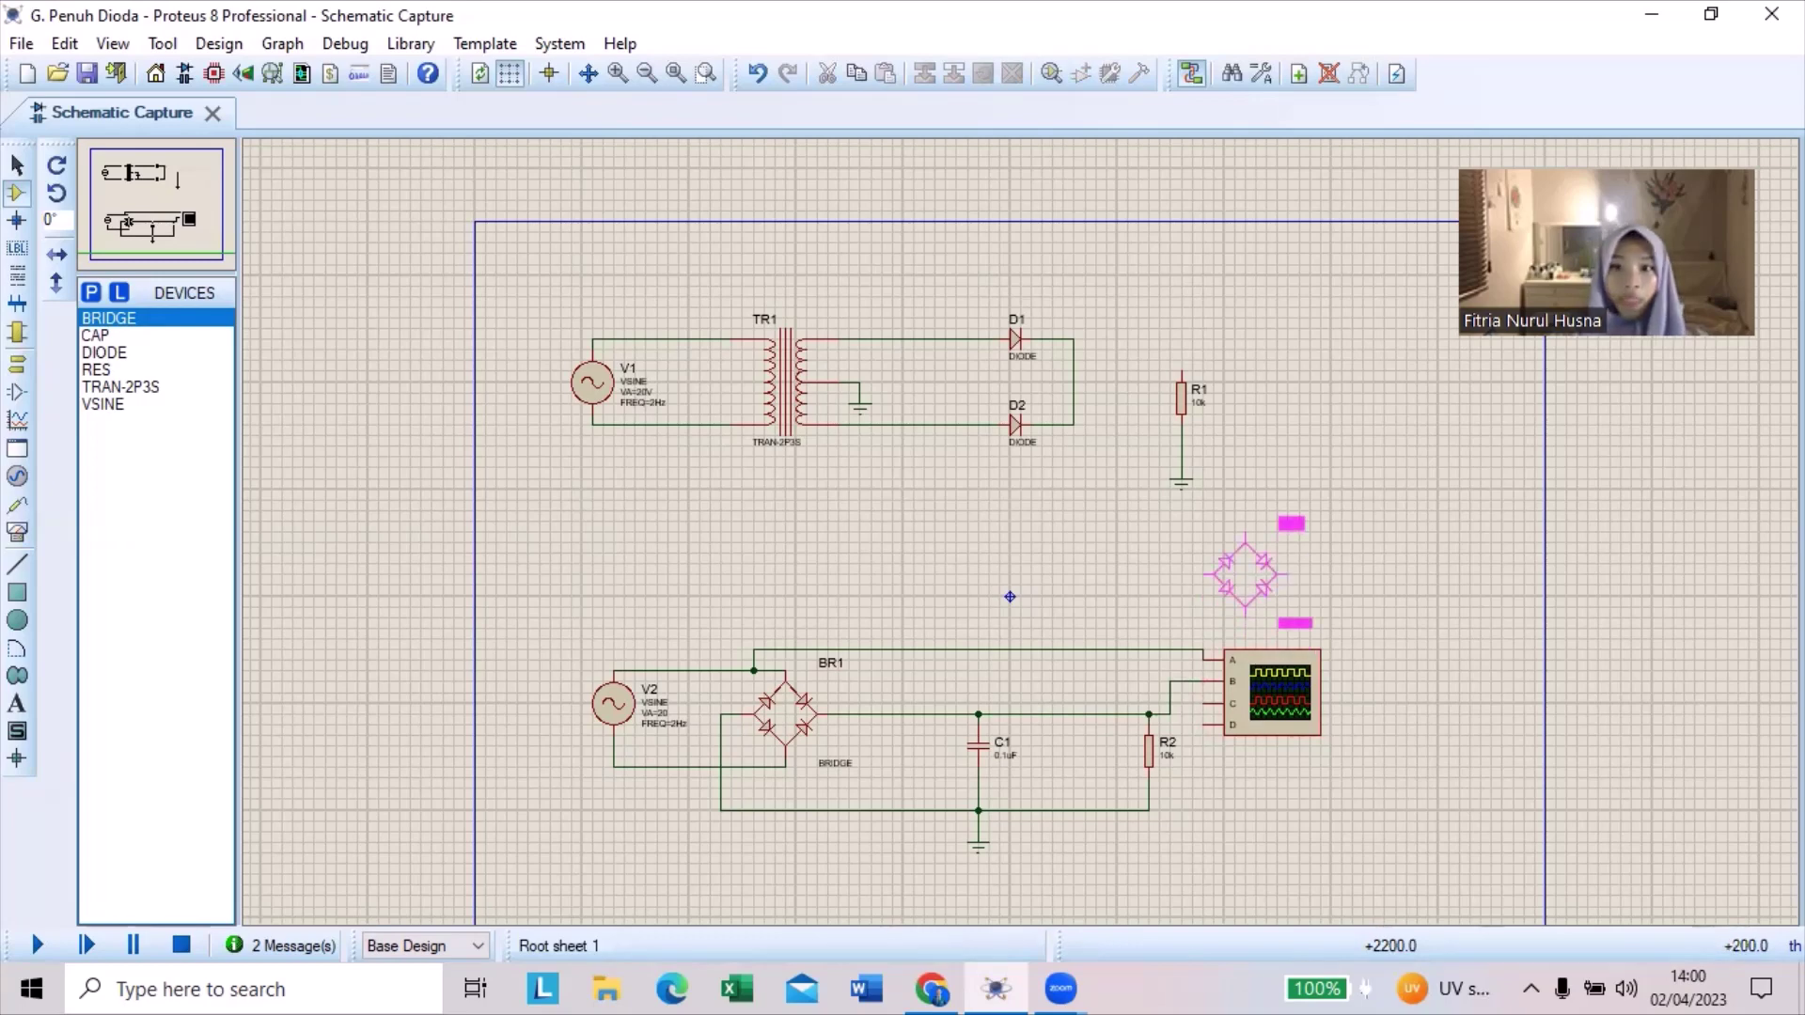
{"action": "left_click", "coordinate": [1241, 583]}
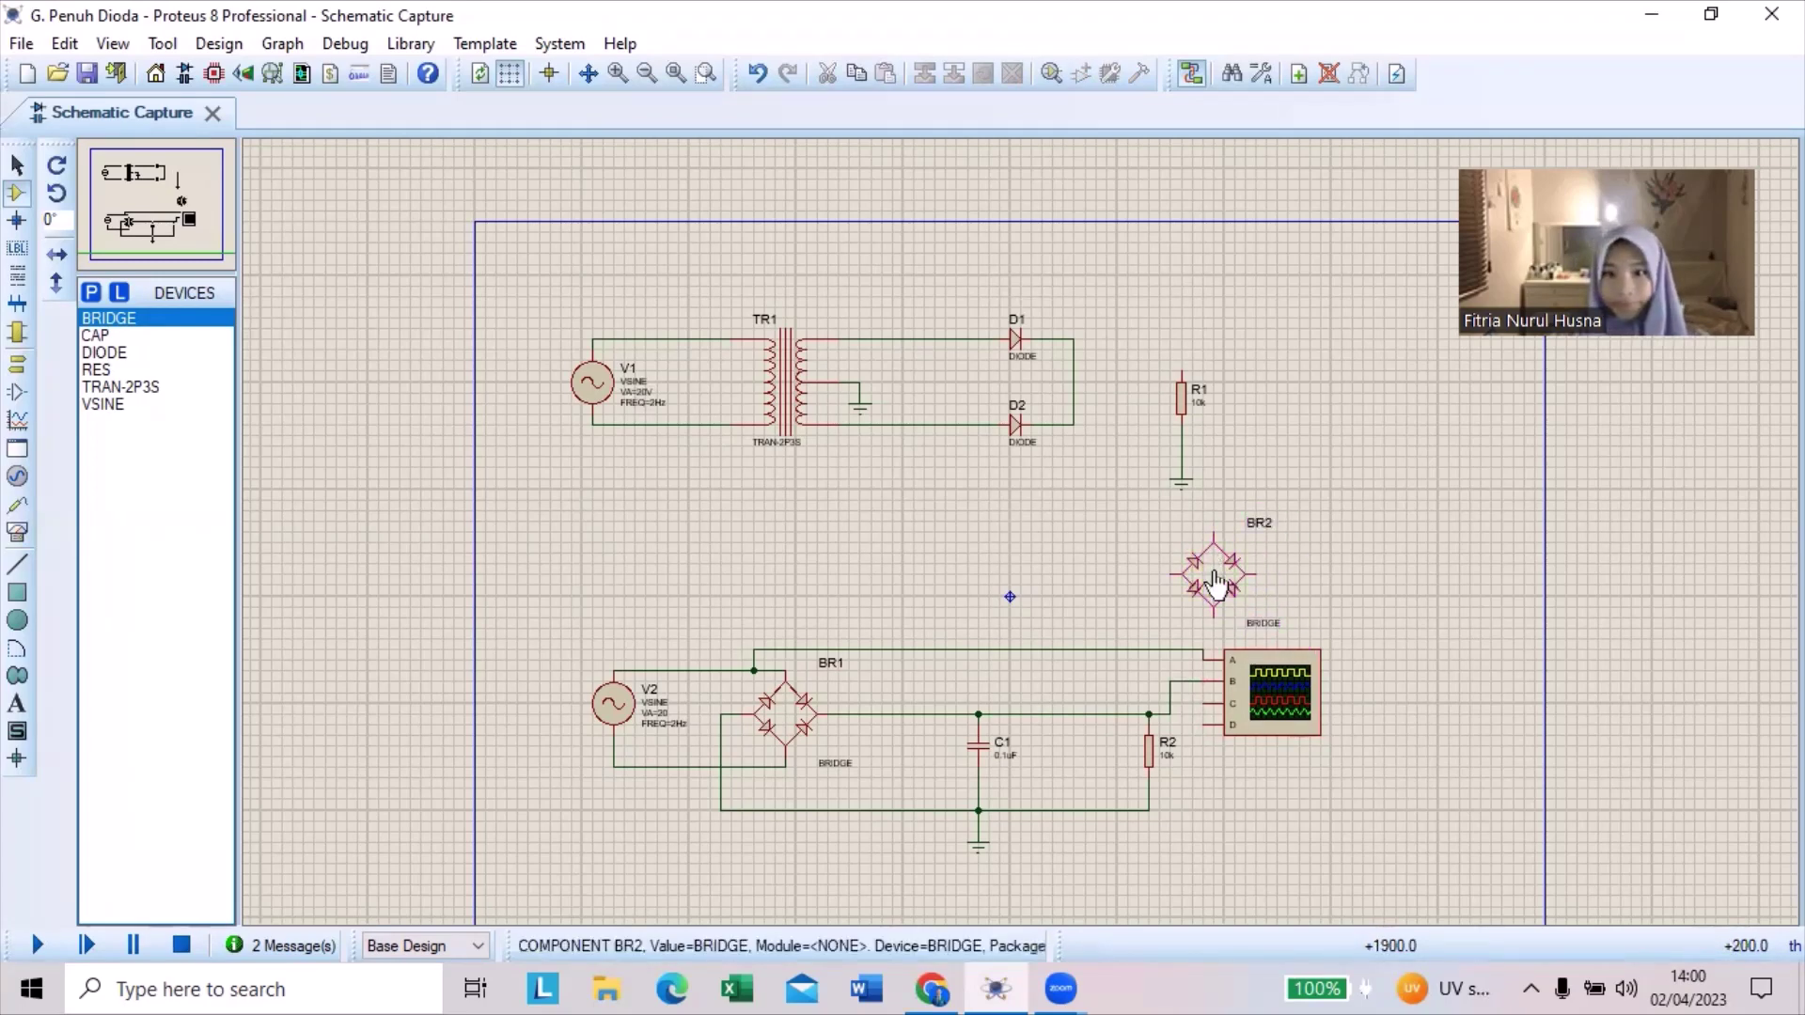
{"action": "right_click", "coordinate": [1243, 583]}
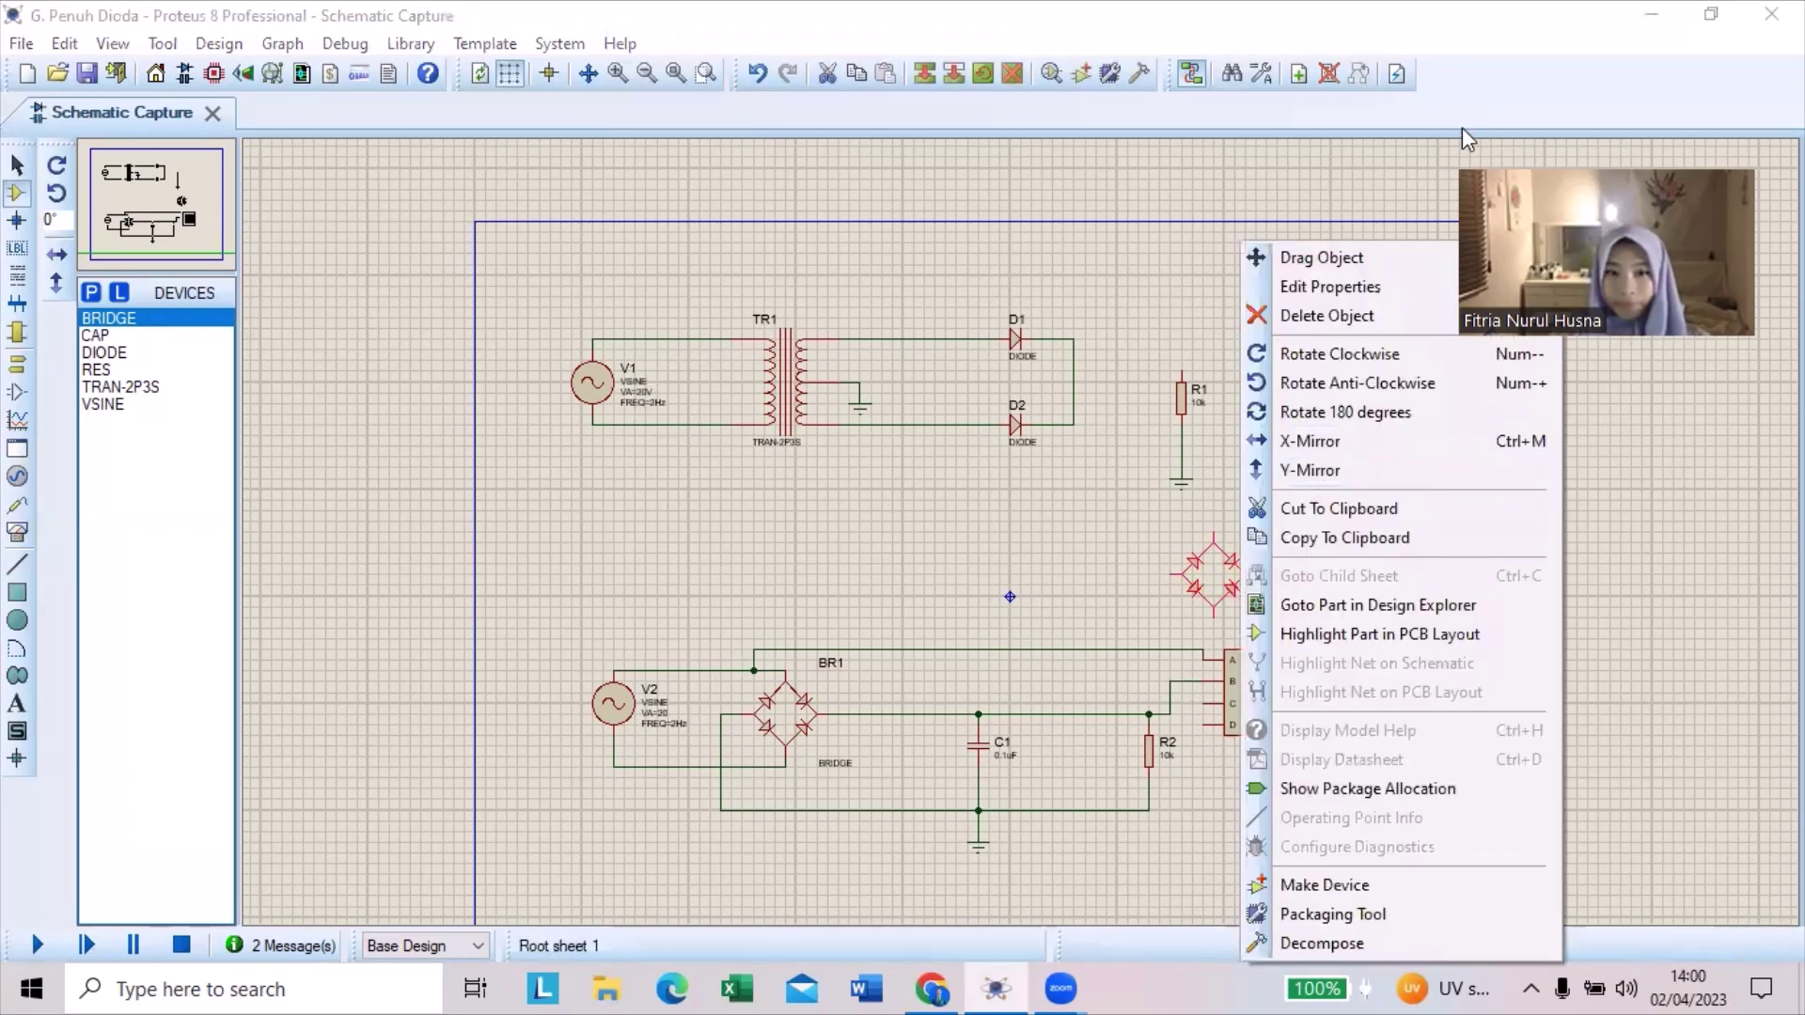
{"action": "left_click", "coordinate": [1316, 316]}
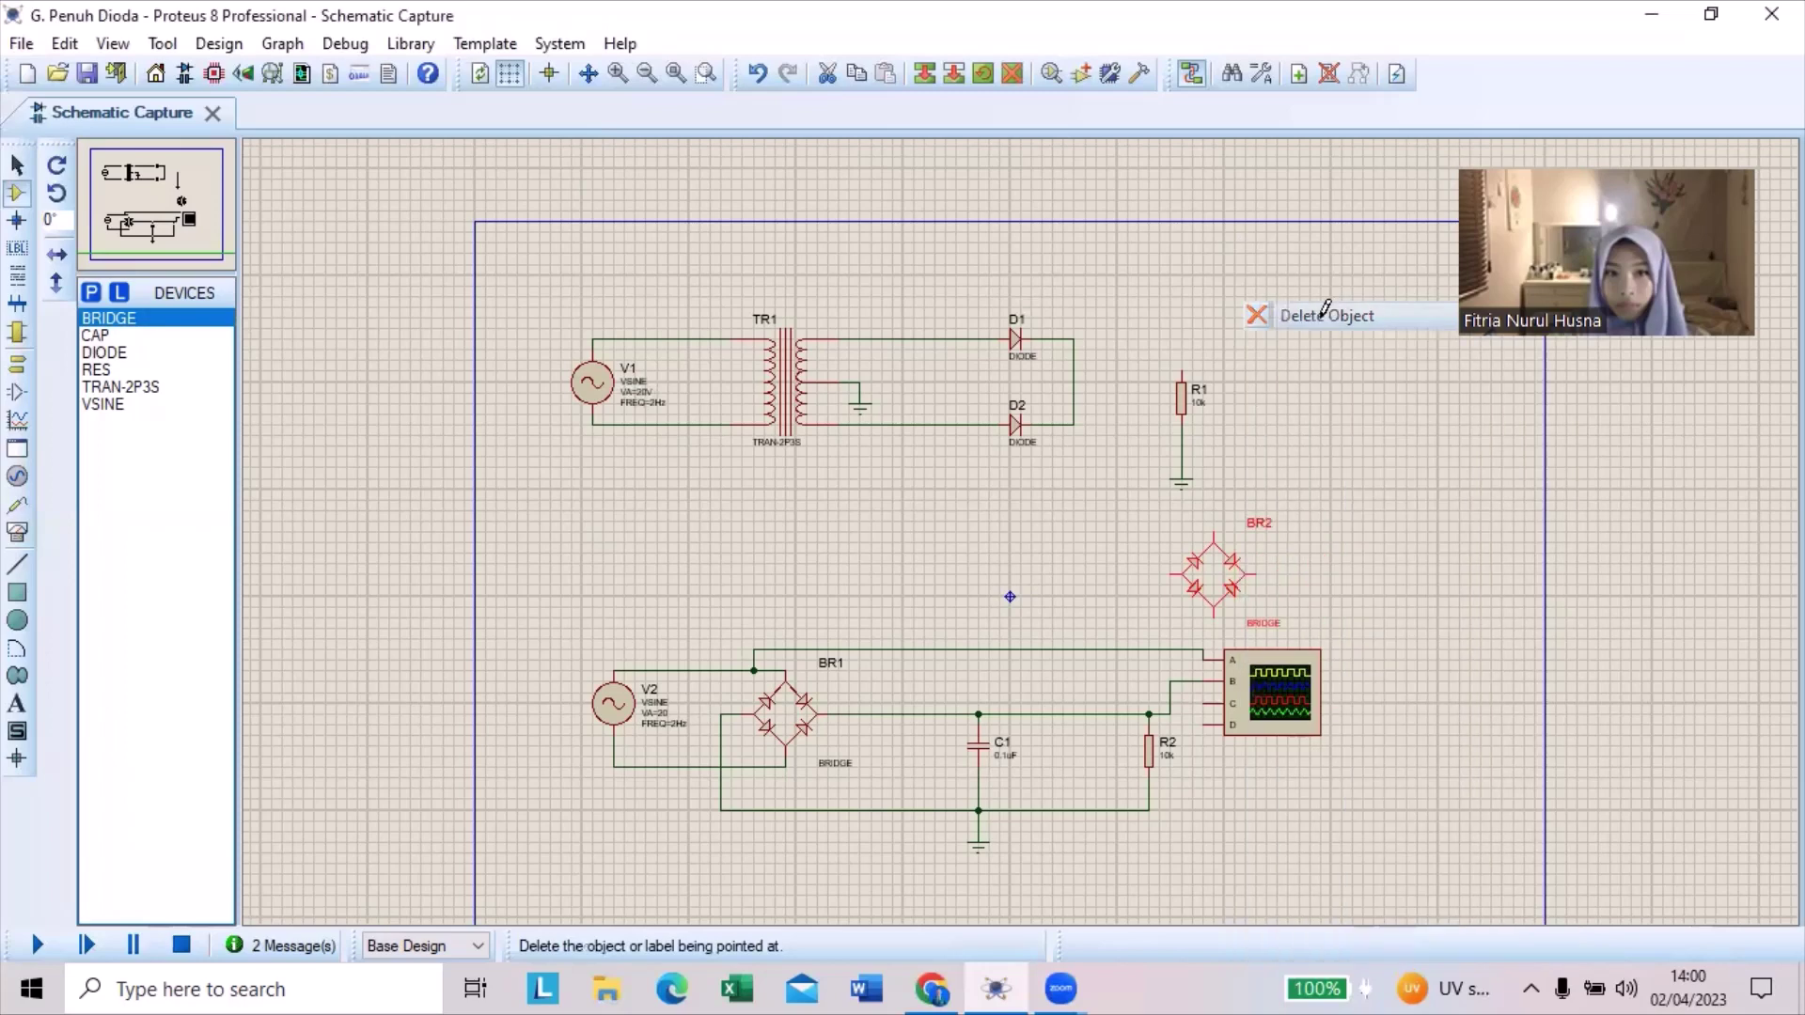
- Reset the debug popup windows and run the simulation of the bridge rectifier circuit
{"action": "left_click", "coordinate": [341, 44]}
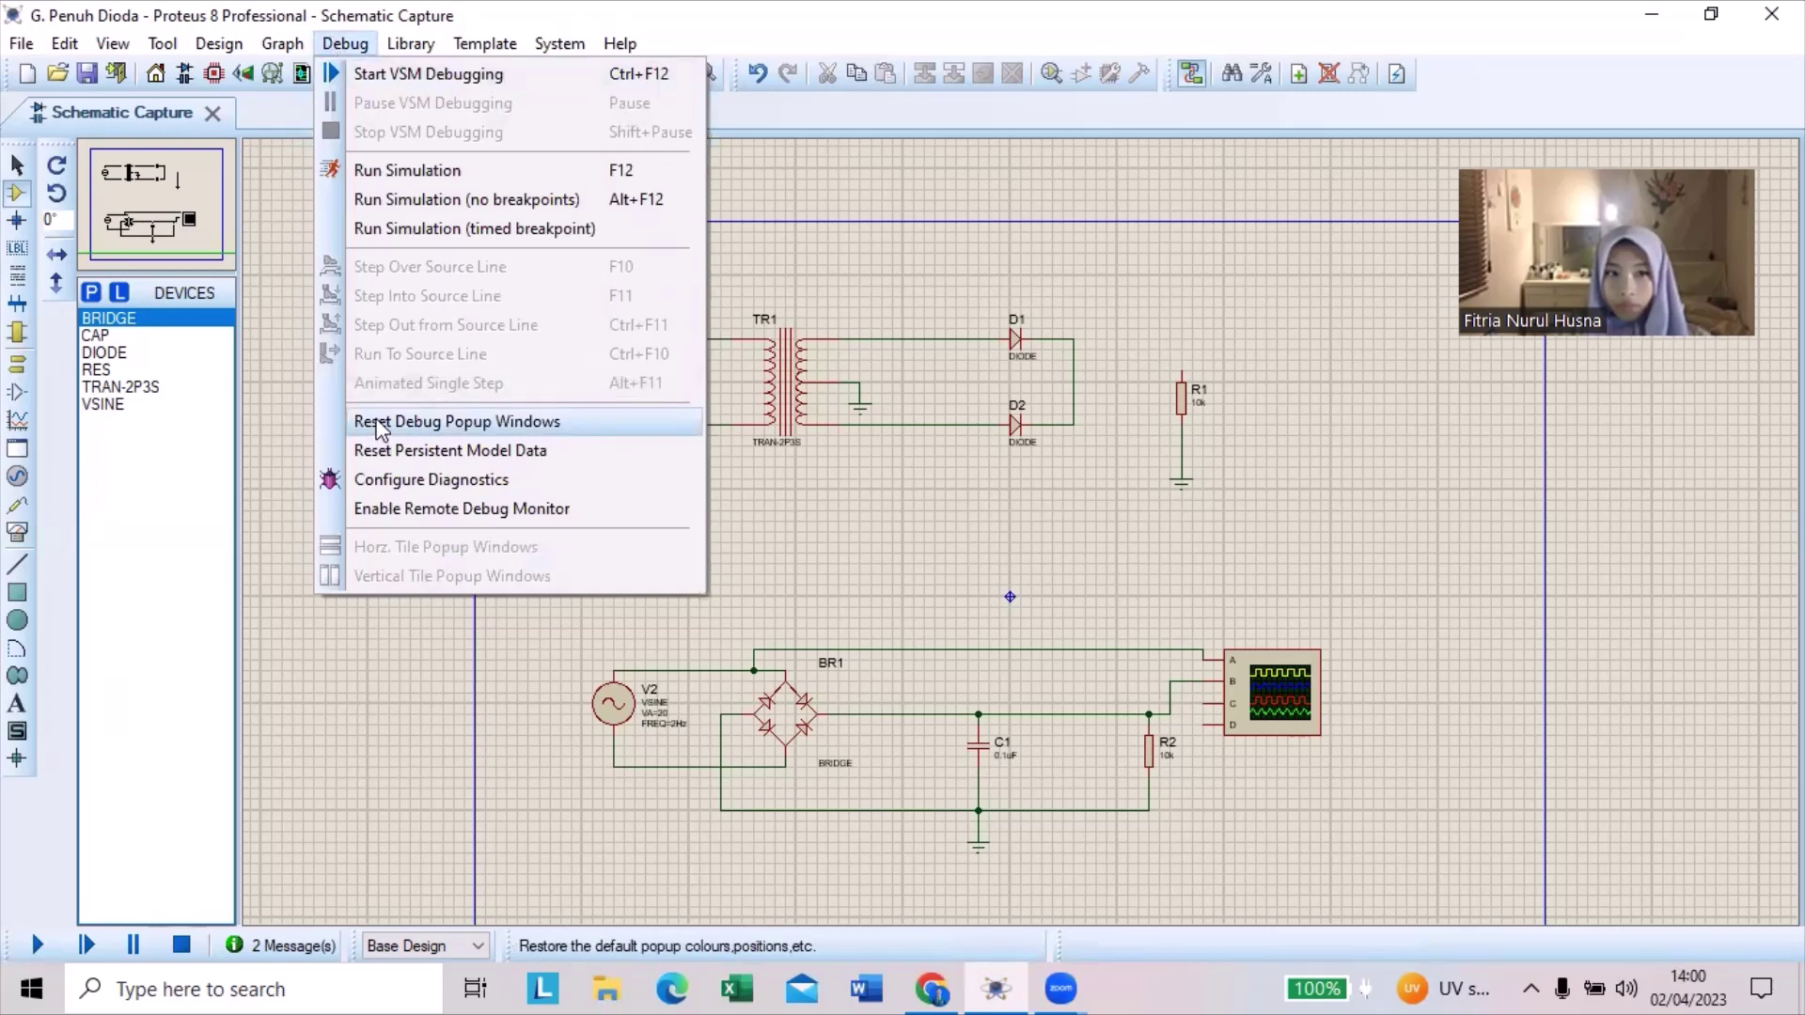
{"action": "left_click", "coordinate": [379, 425]}
{"action": "left_click", "coordinate": [814, 532]}
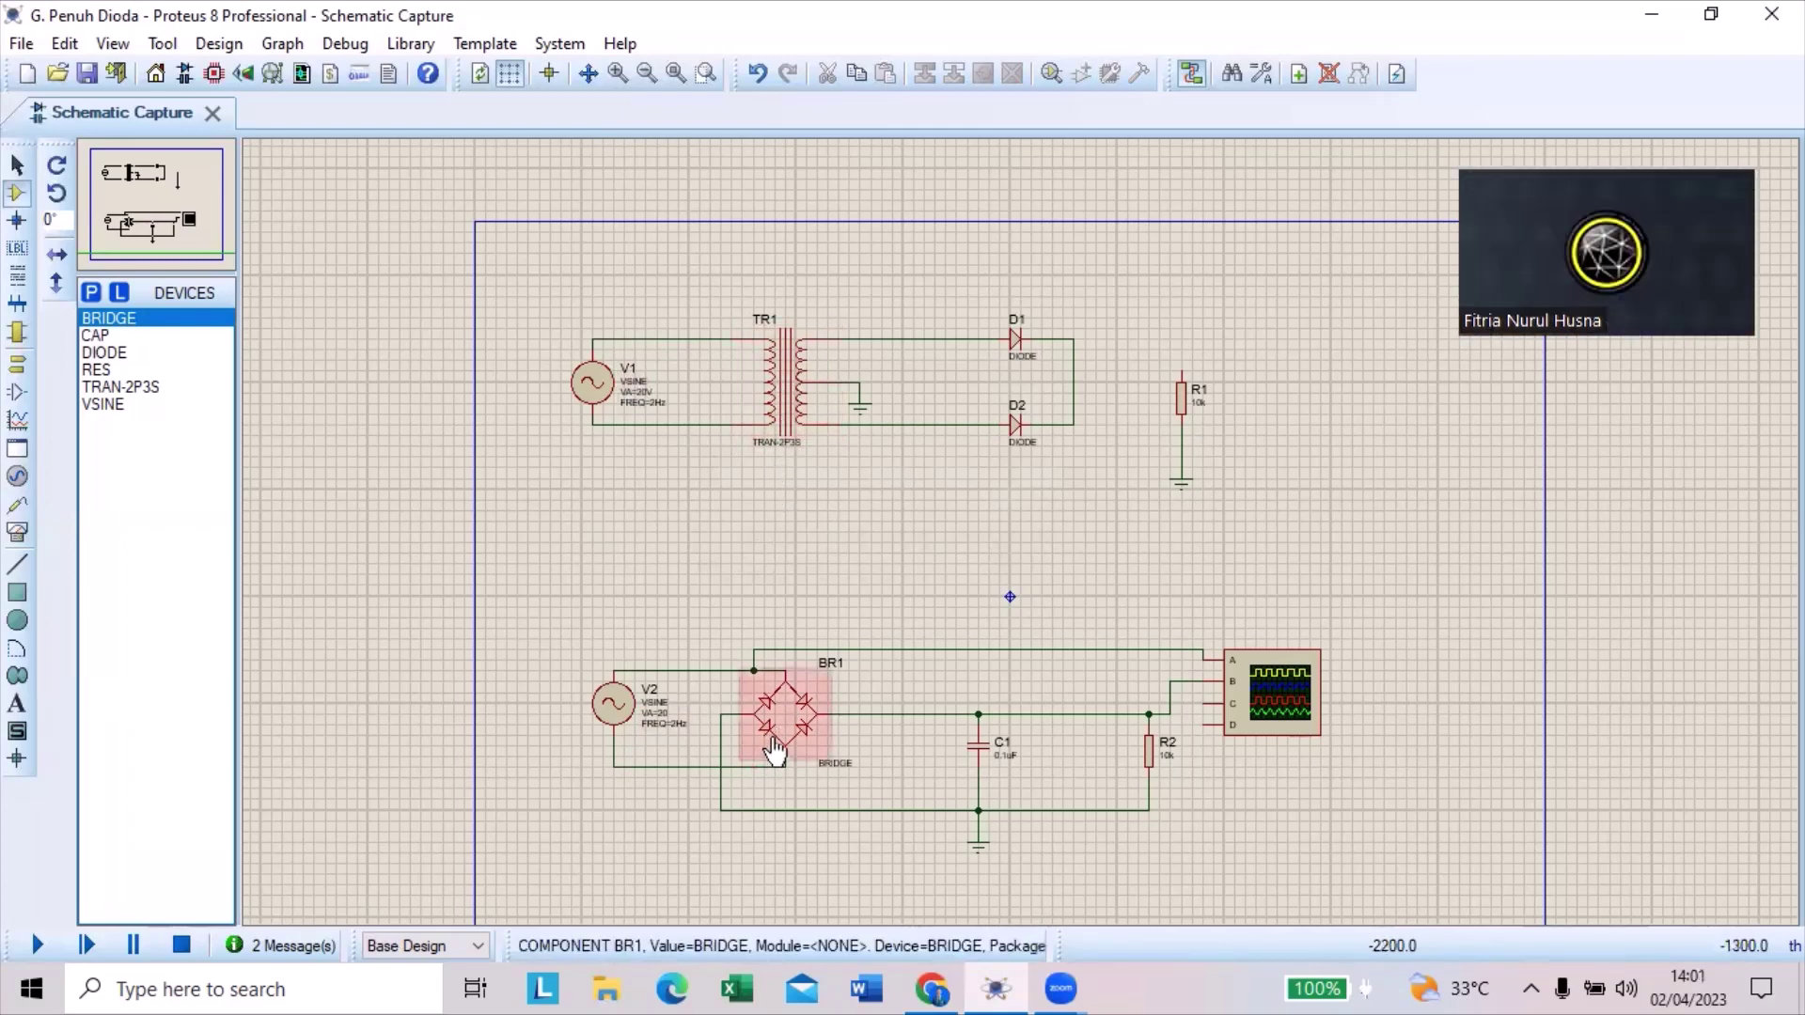
{"action": "left_click", "coordinate": [345, 44]}
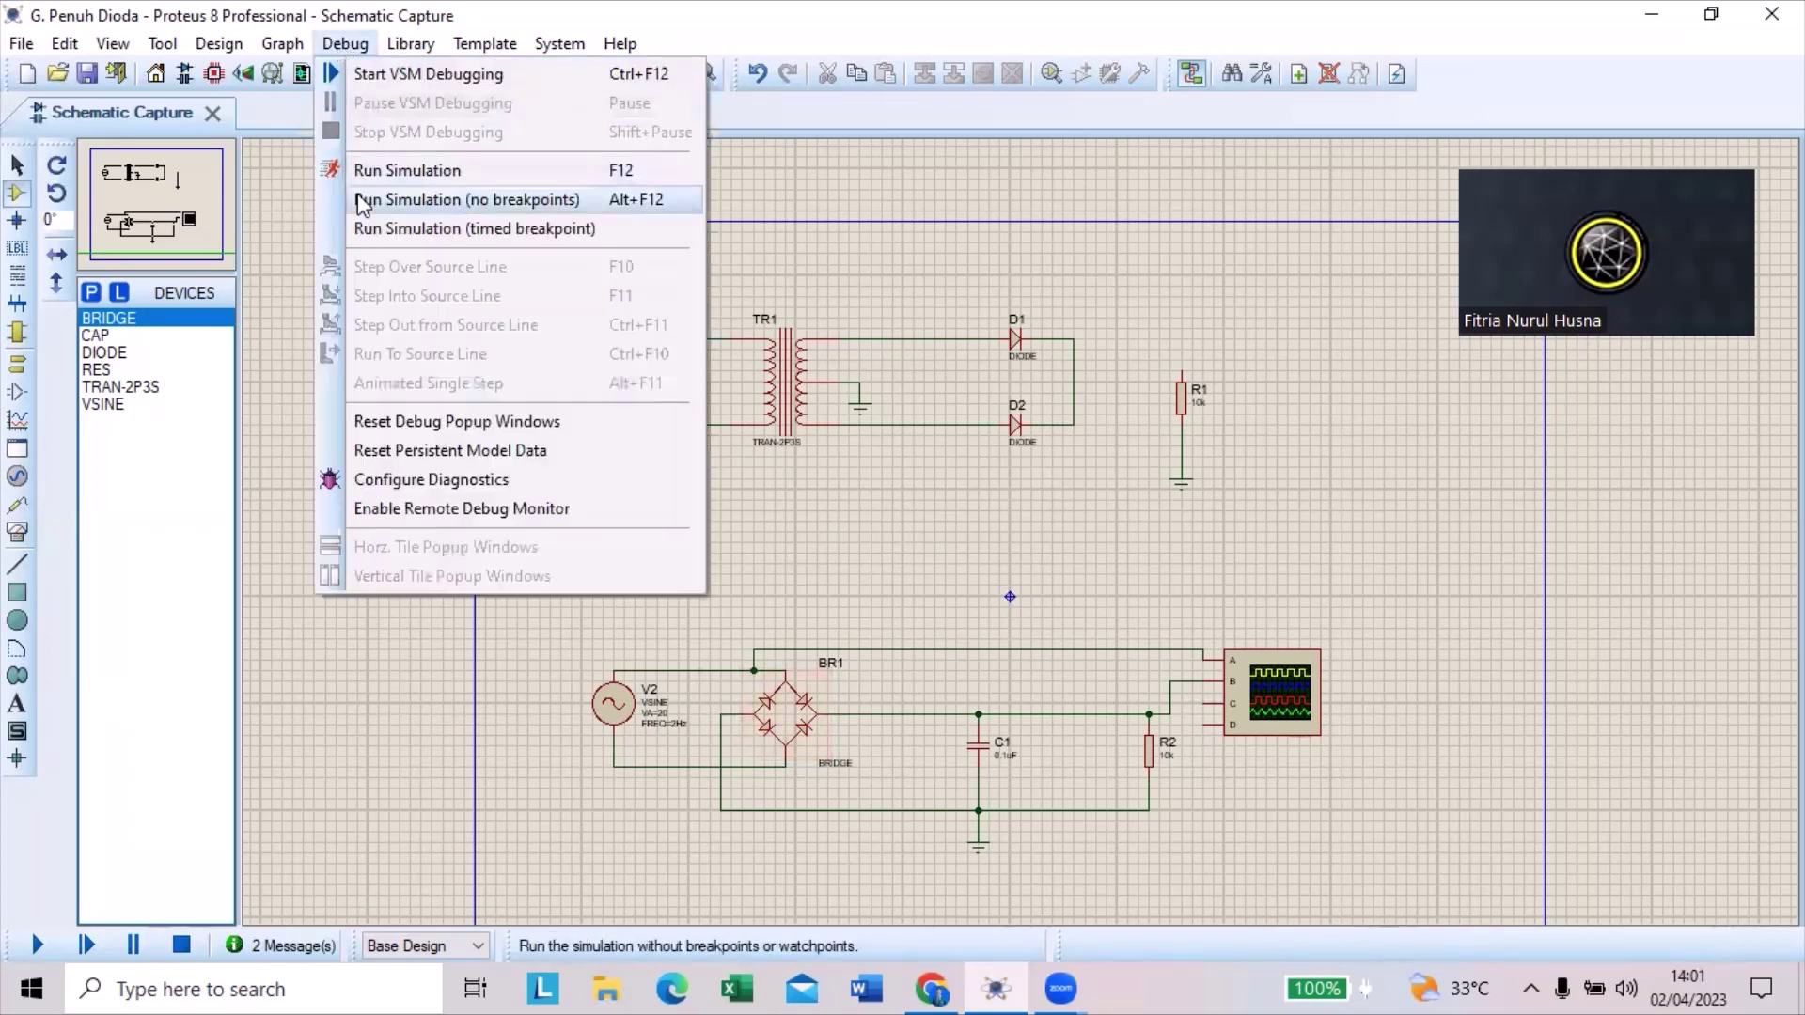
{"action": "left_click", "coordinate": [367, 161]}
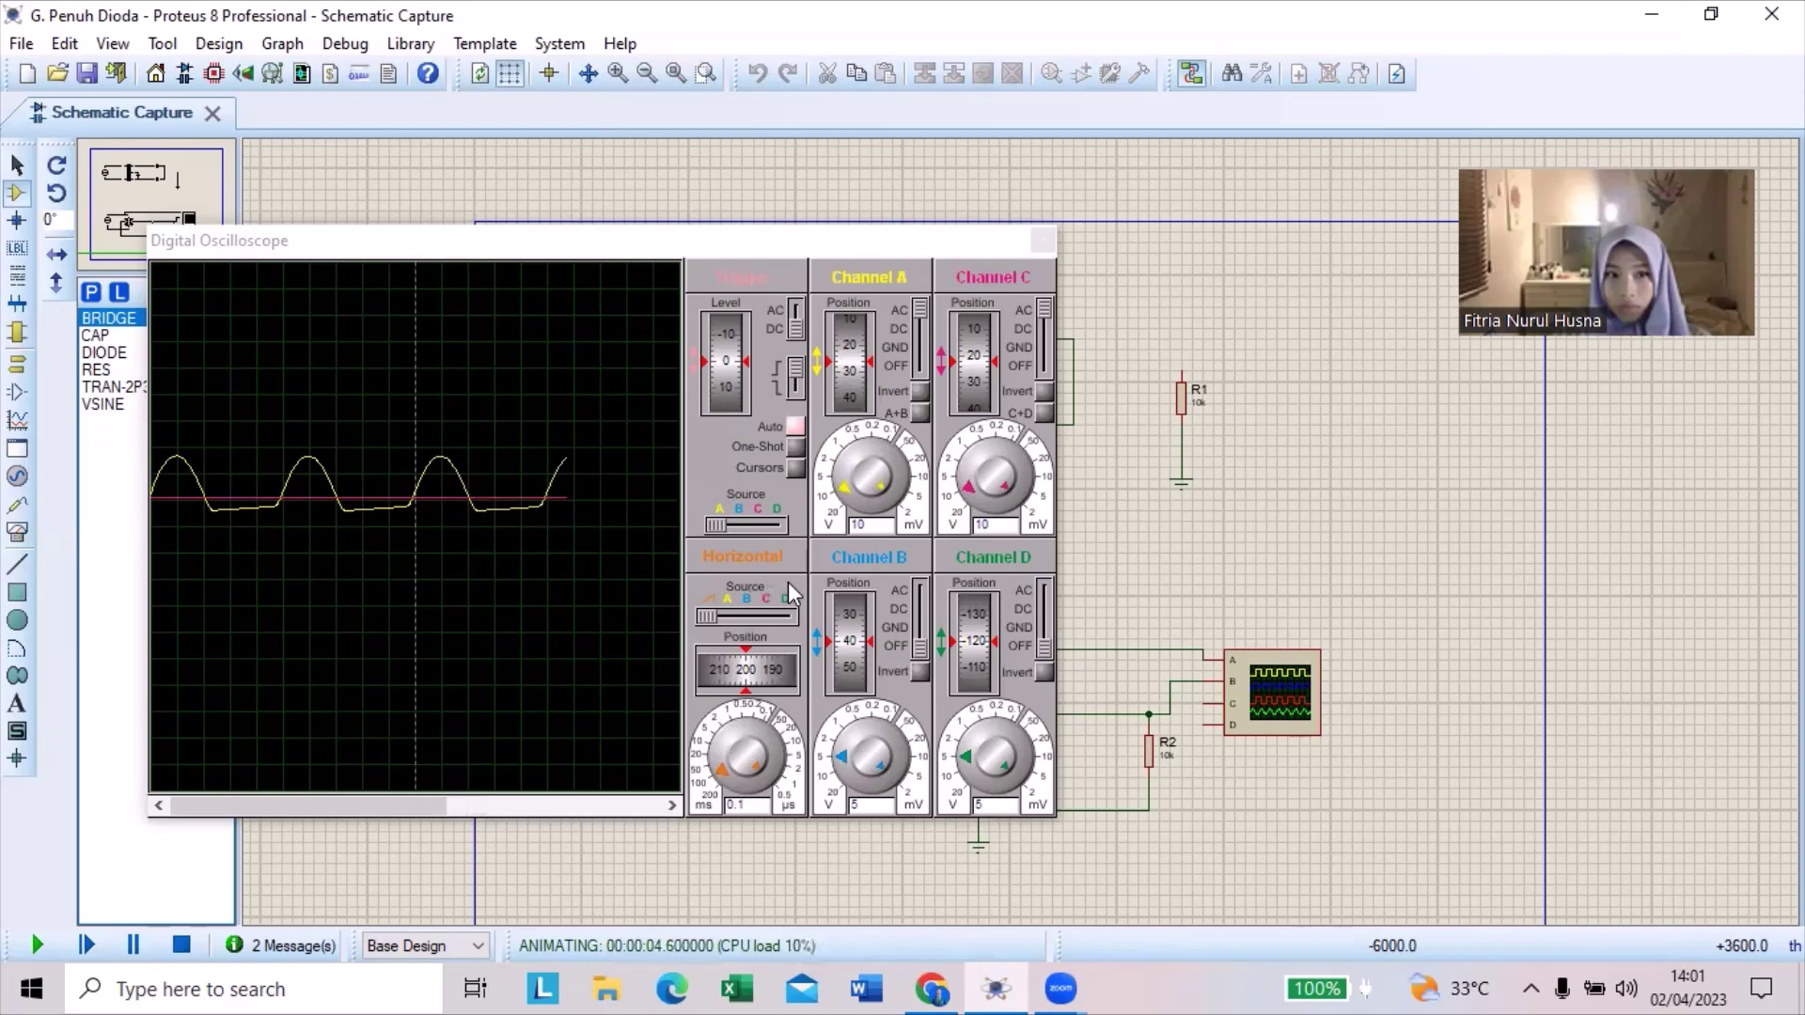
- Turn off oscilloscope channel C and set channel B to DC coupling
{"action": "left_click_drag", "start_coordinate": [1047, 308], "coordinate": [1048, 371]}
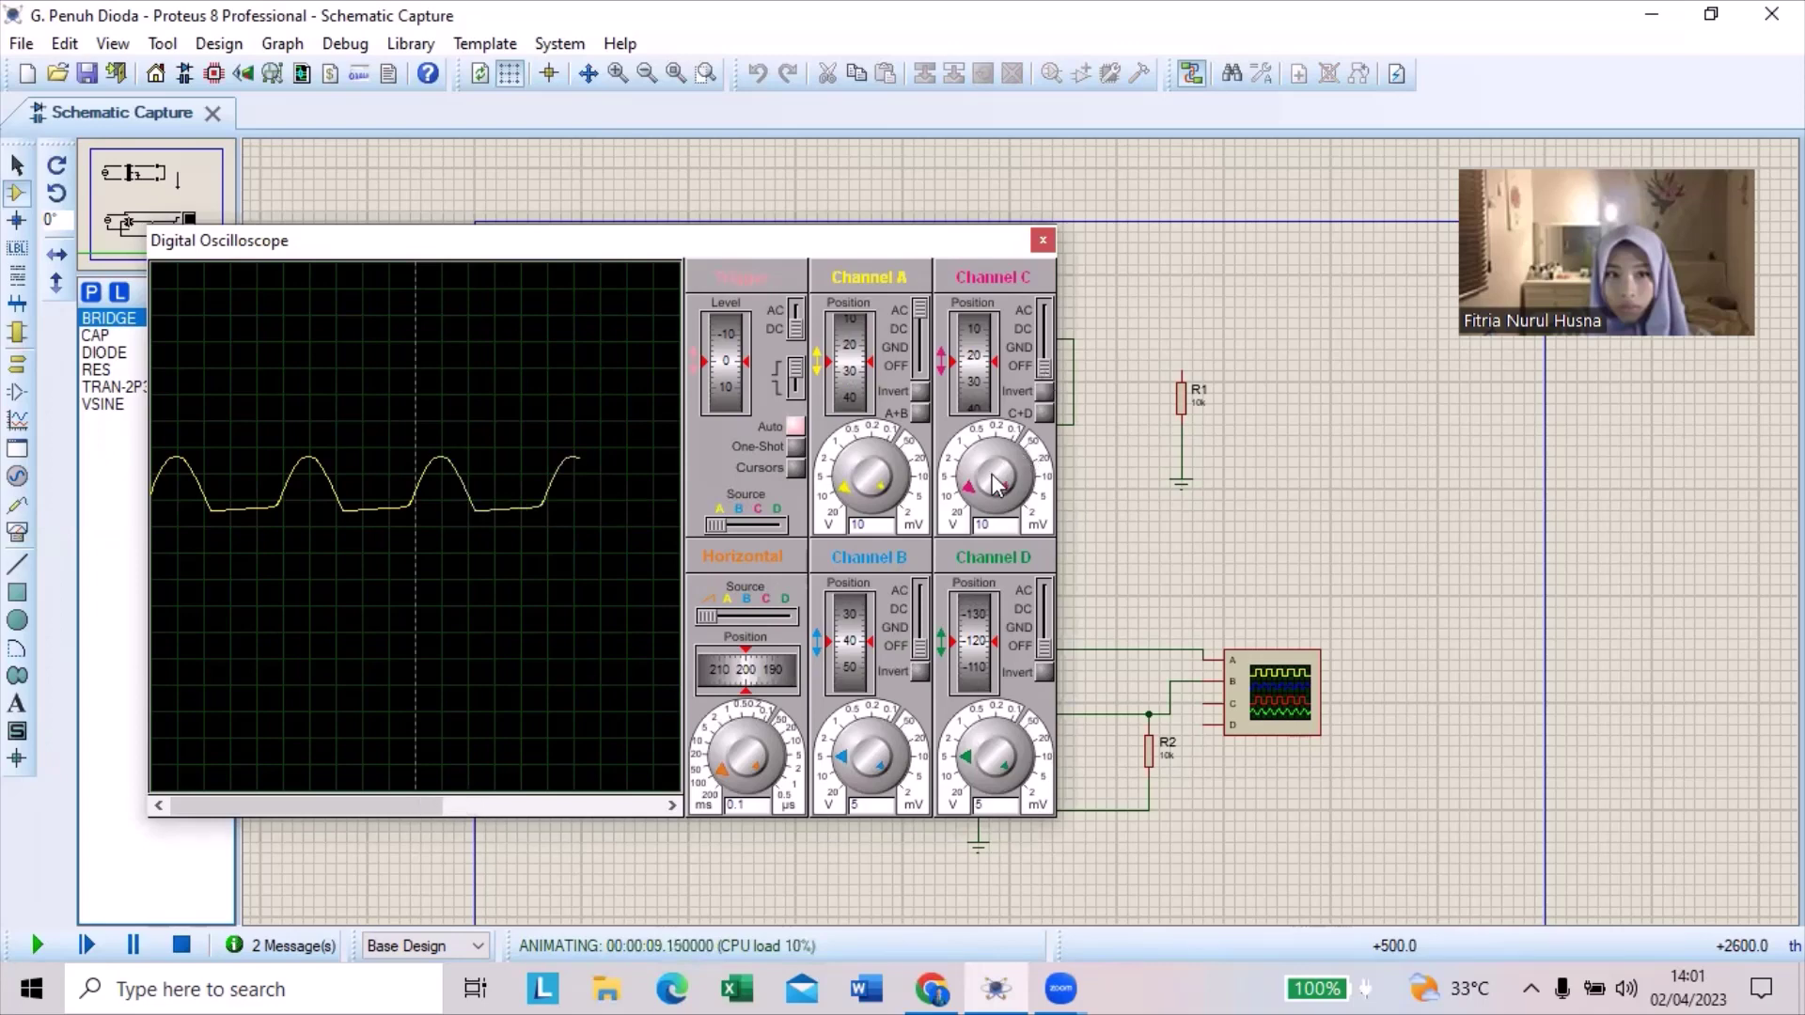
{"action": "left_click_drag", "start_coordinate": [919, 650], "coordinate": [917, 602]}
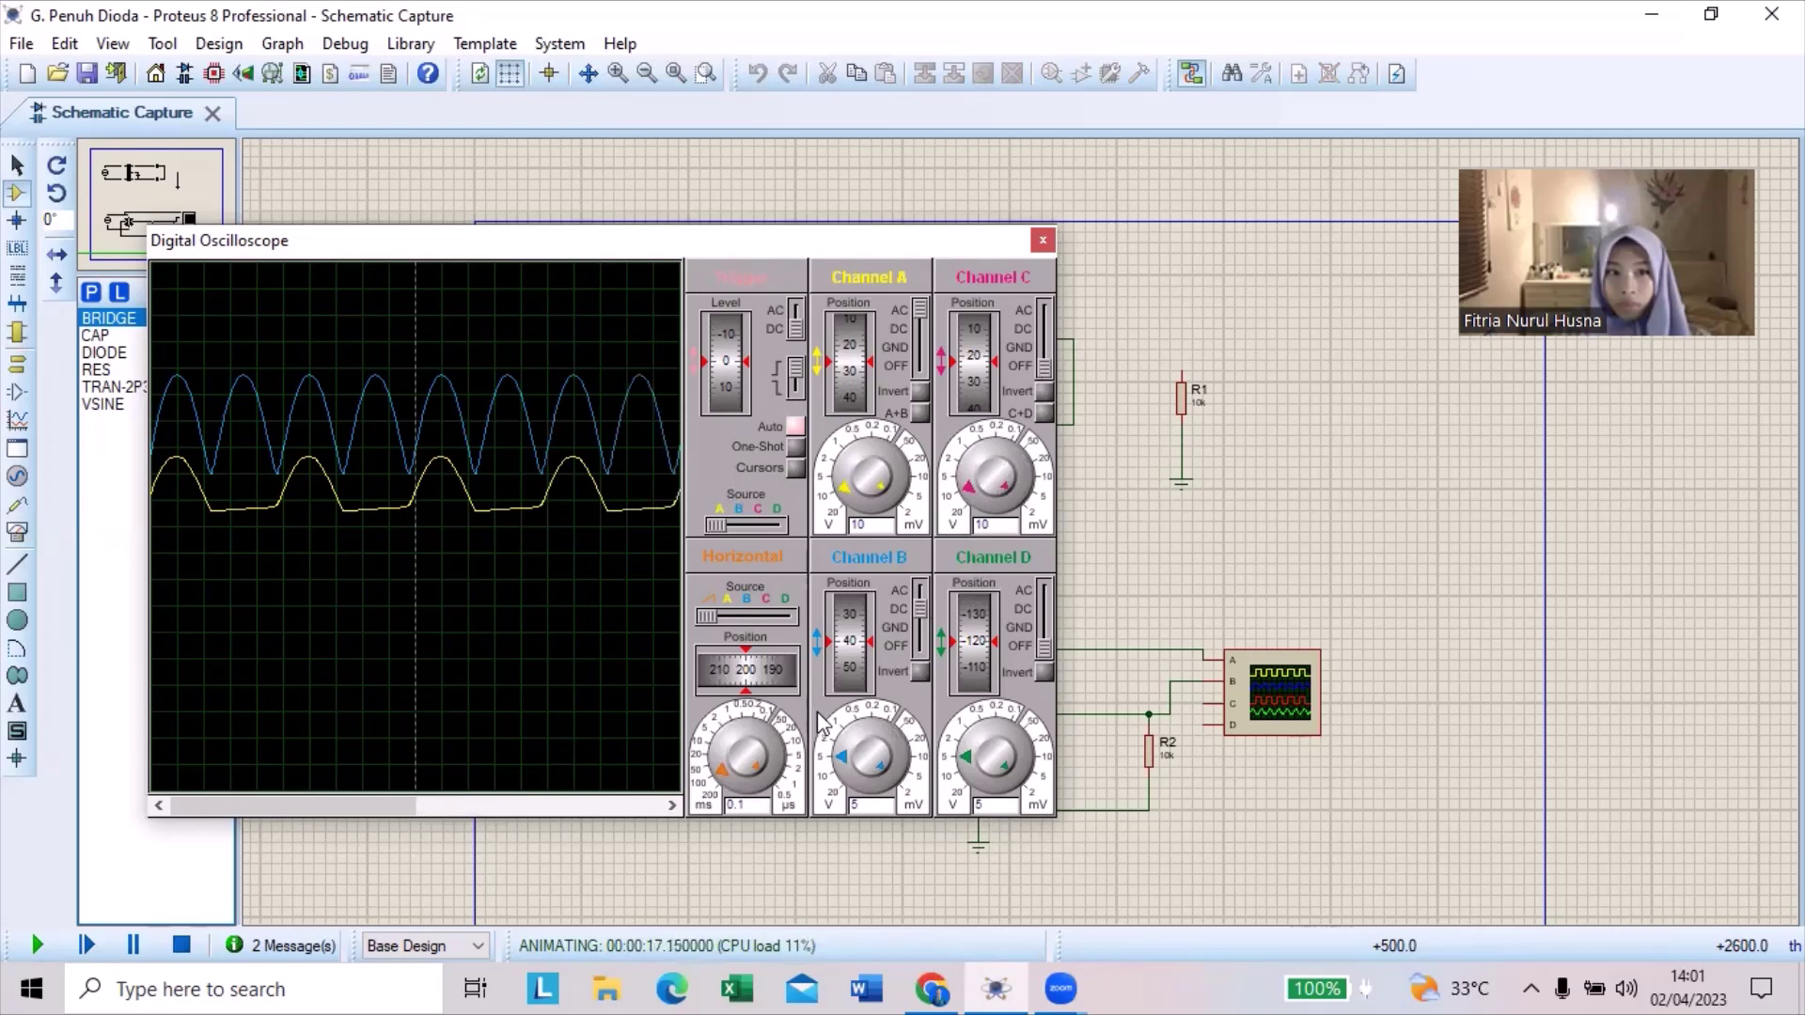
- Try the oscilloscope's horizontal timebase at 0.2, and return it to 0.1
{"action": "left_click", "coordinate": [722, 769]}
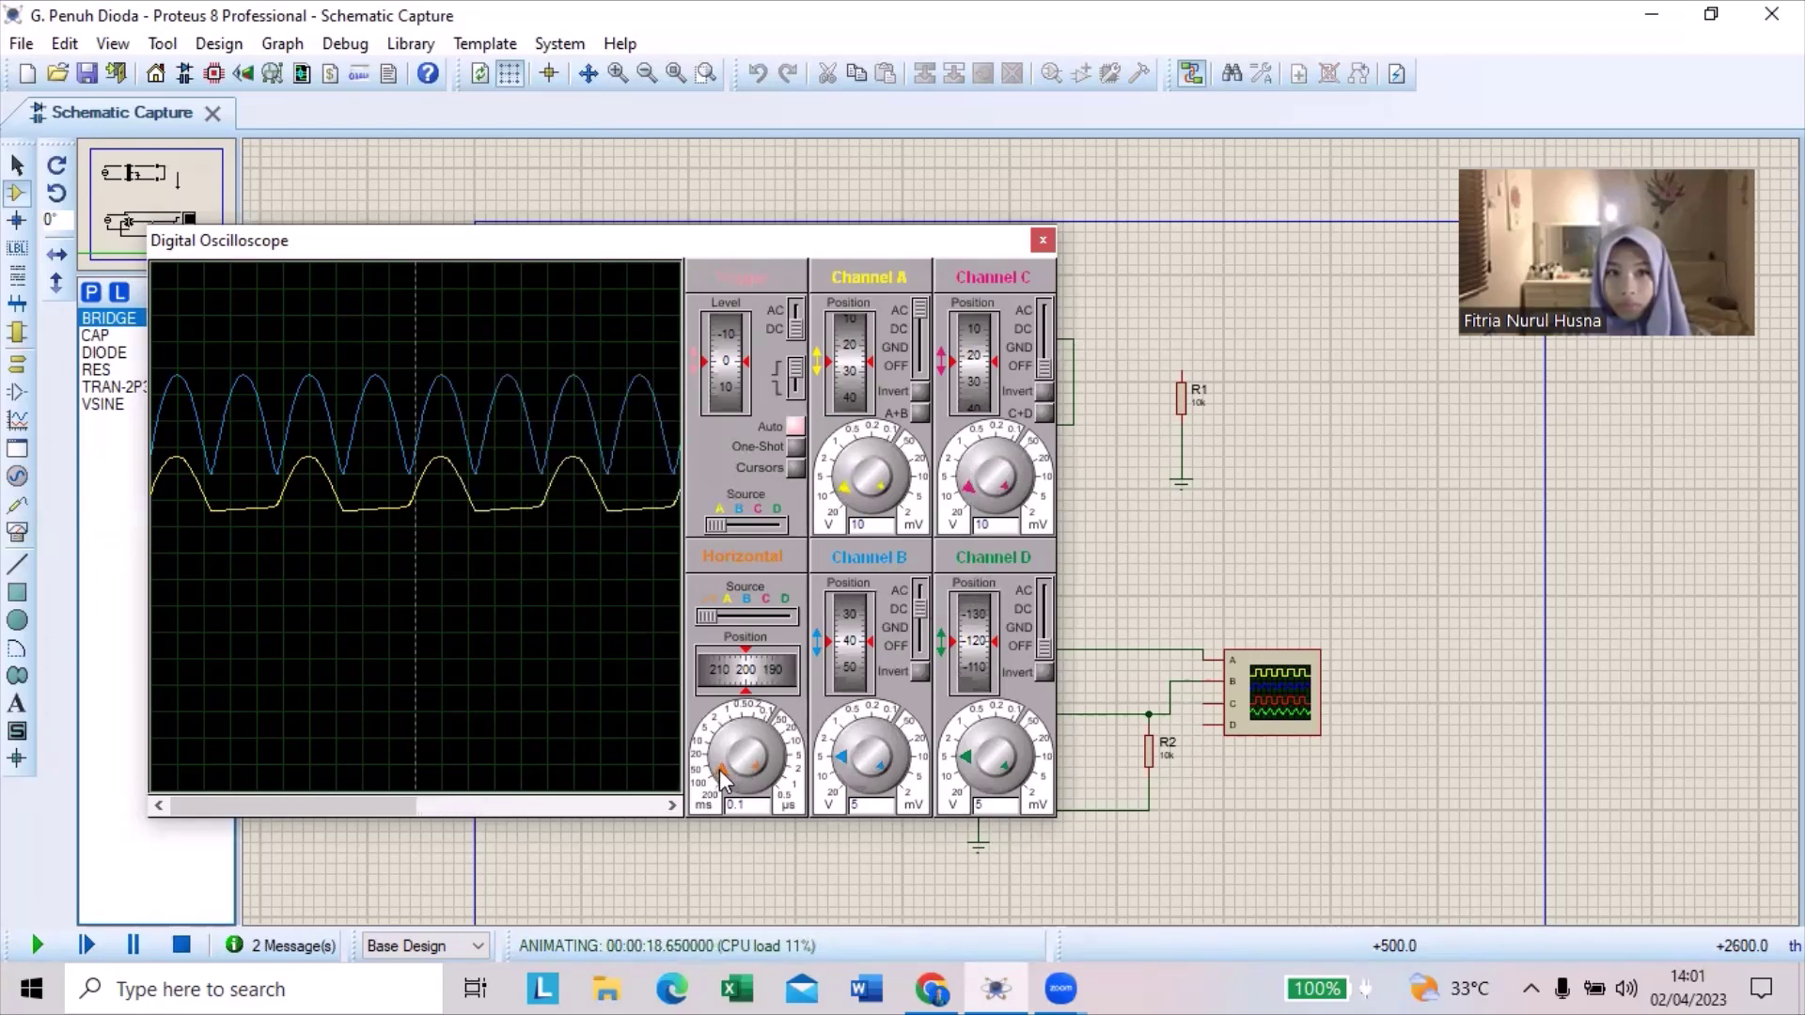
{"action": "right_click", "coordinate": [719, 771]}
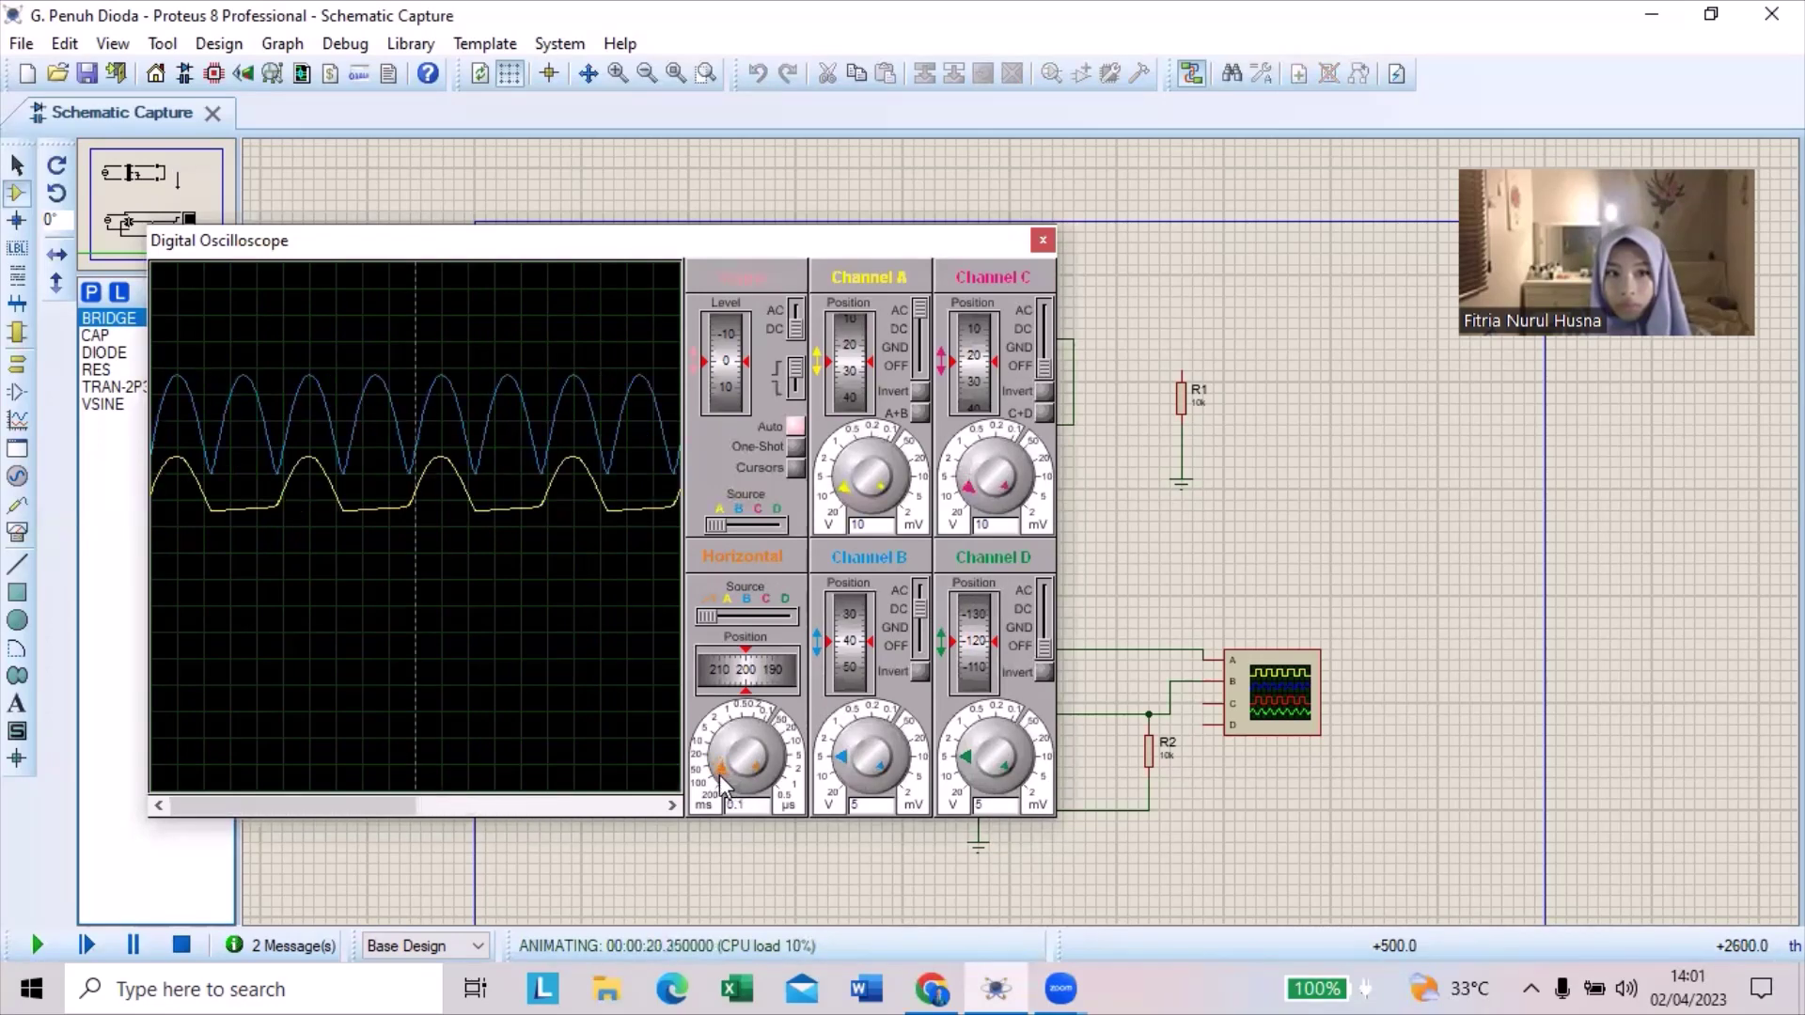
{"action": "right_click", "coordinate": [719, 774]}
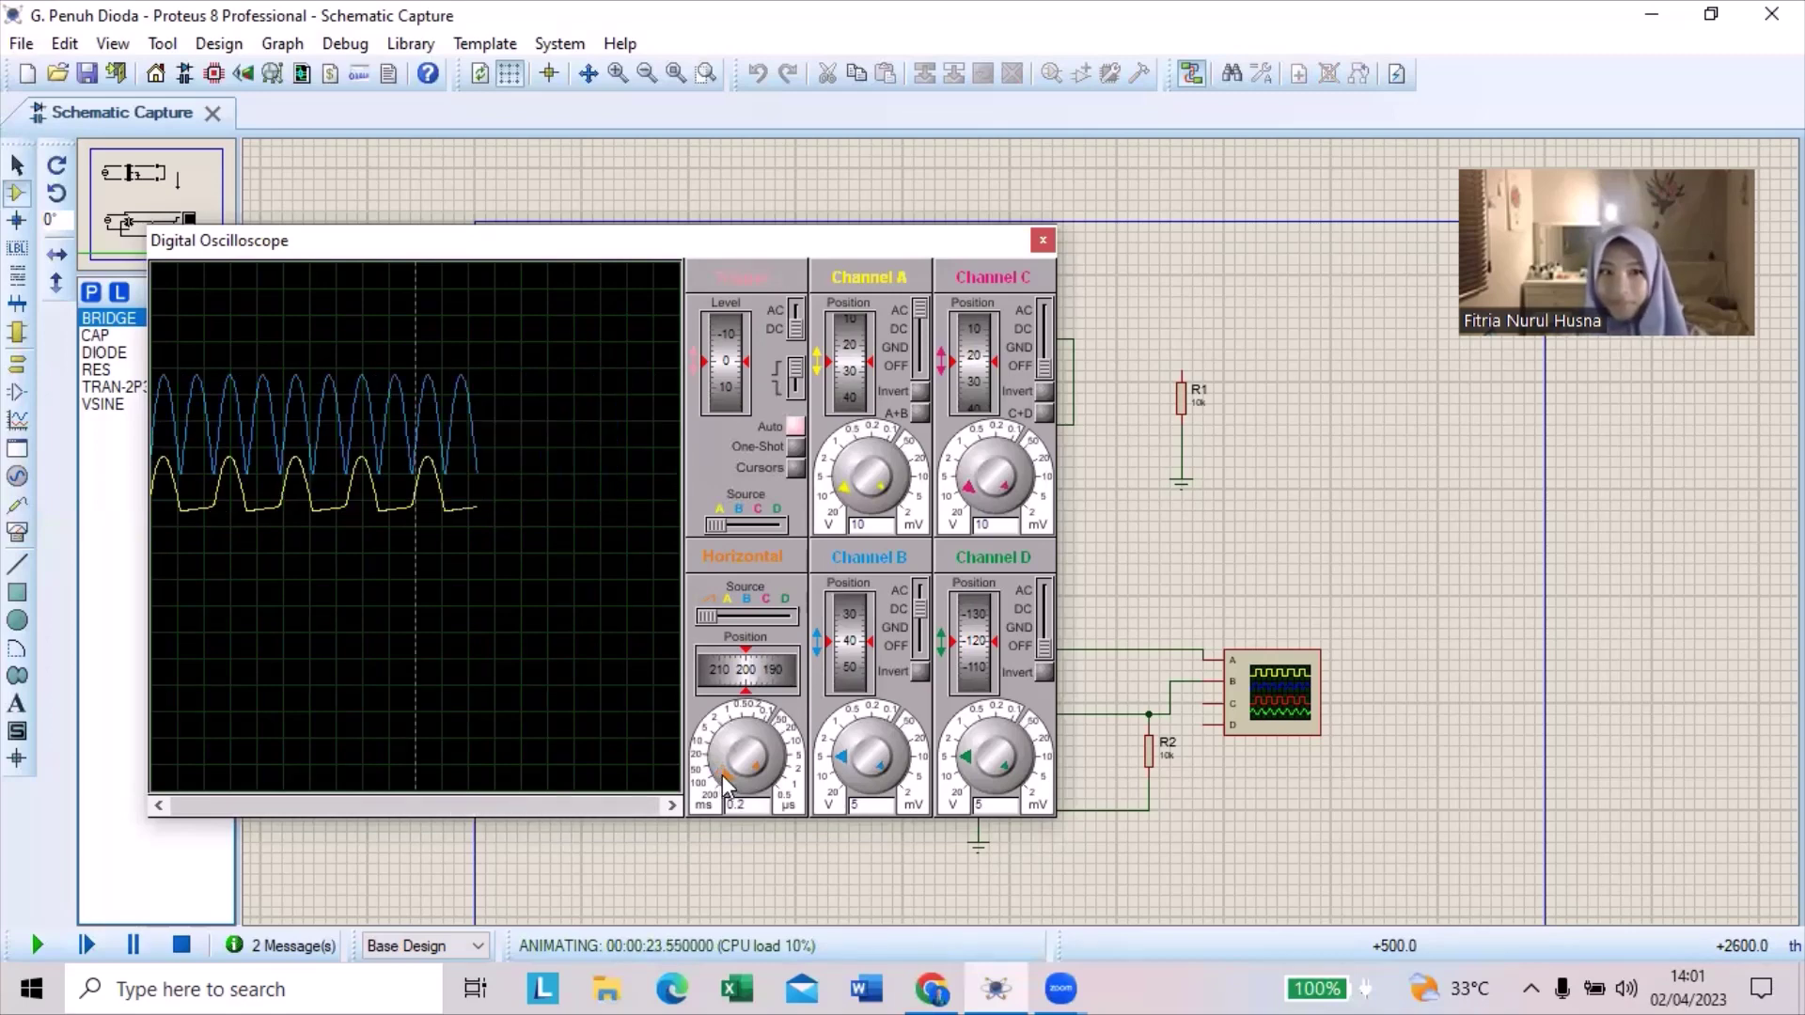
{"action": "left_click", "coordinate": [721, 775]}
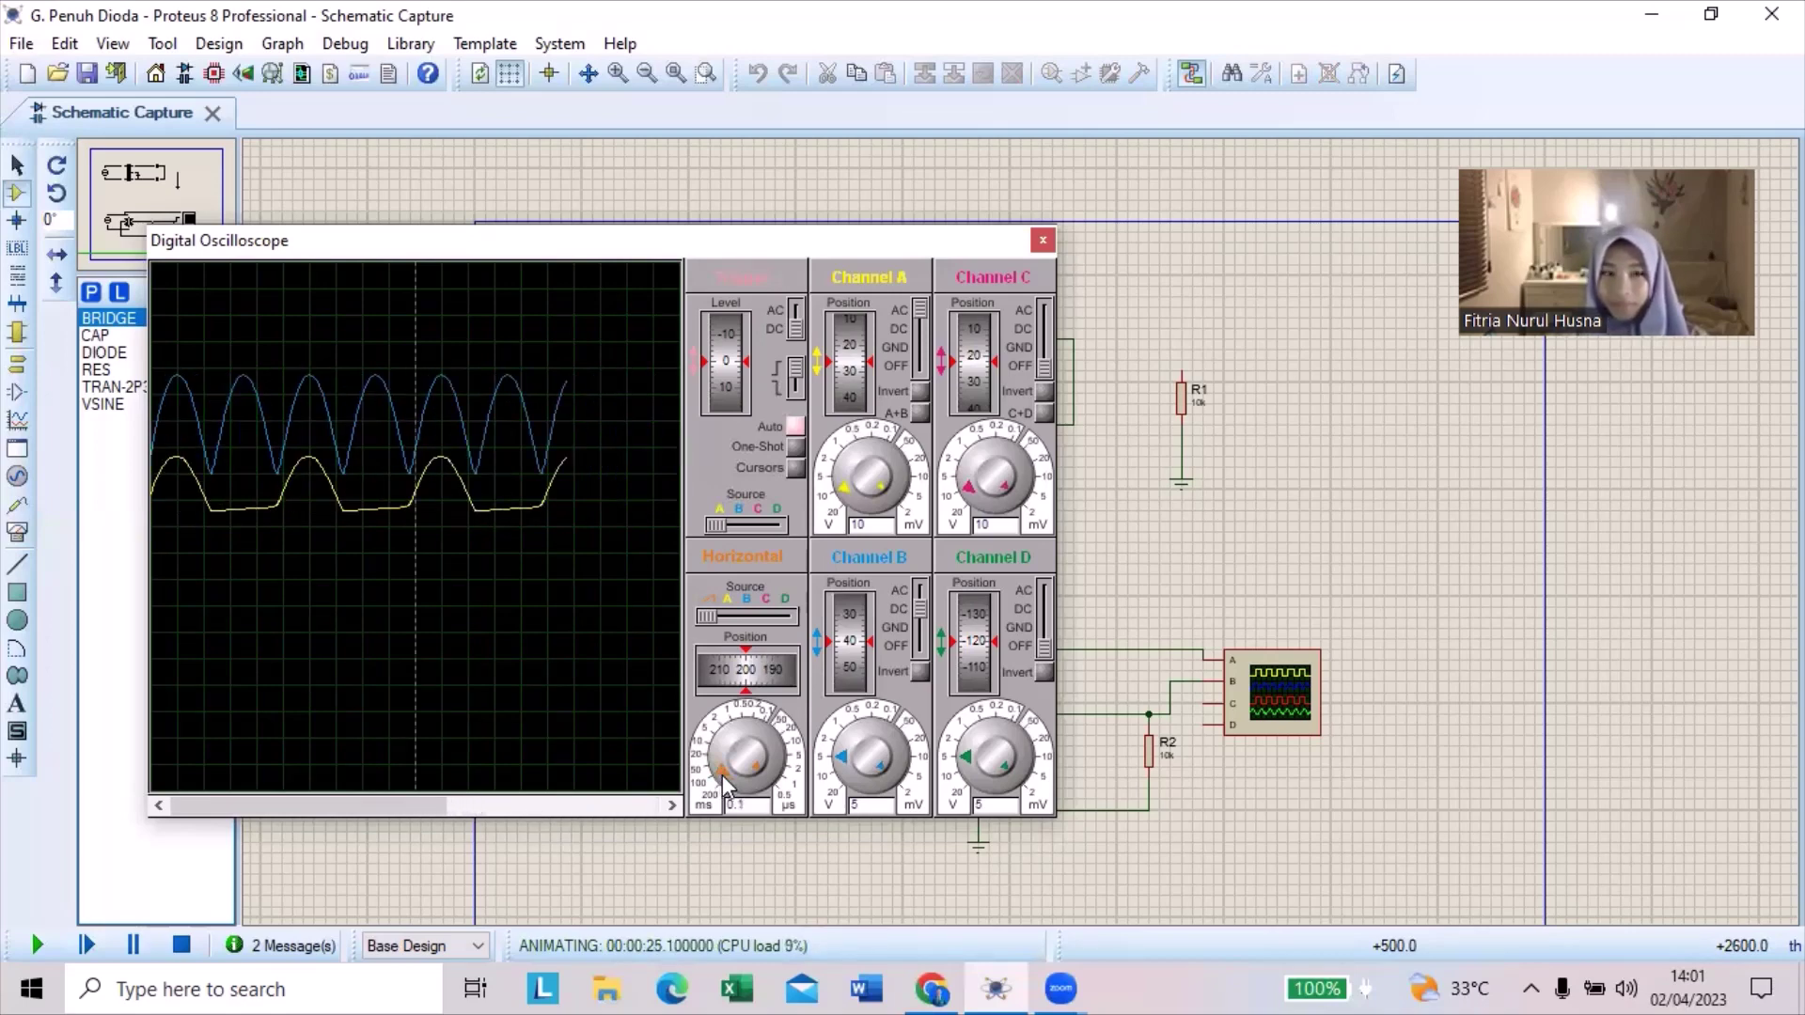
- Set the vertical scale of oscilloscope channels A and C to 5 V
{"action": "left_click", "coordinate": [840, 485]}
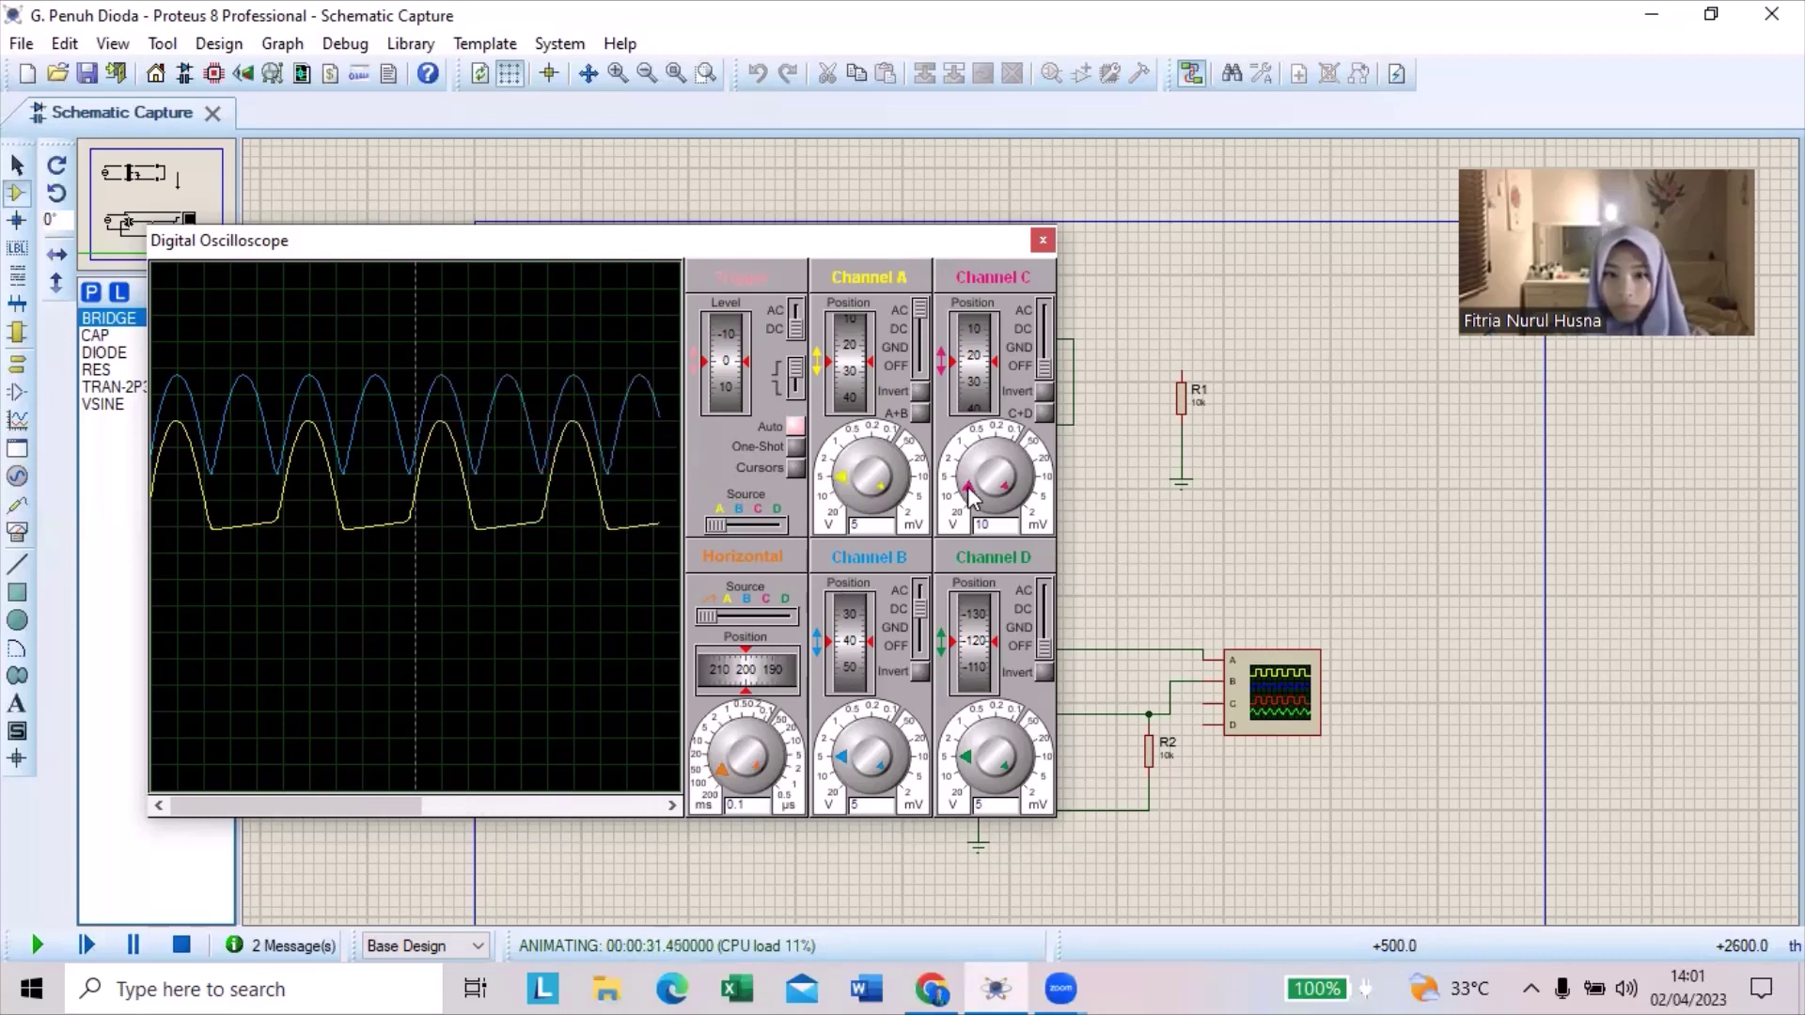
{"action": "left_click", "coordinate": [970, 491]}
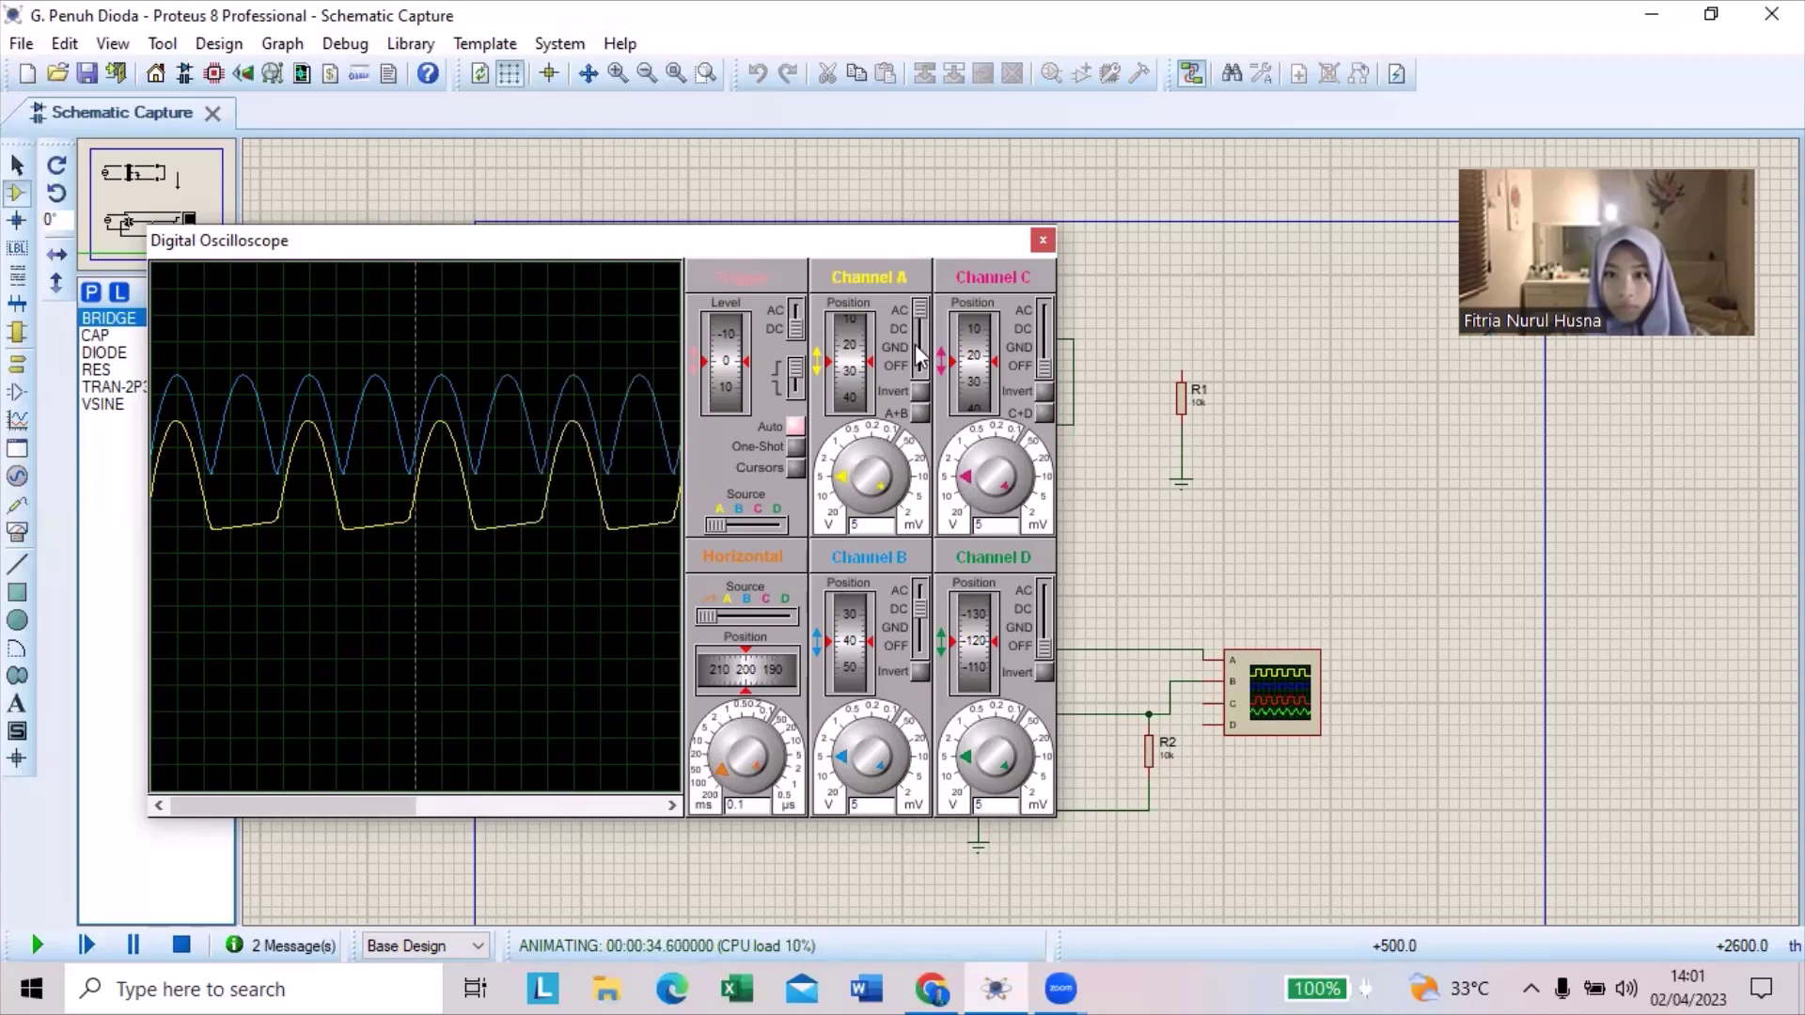
- Overlay the traces by lowering channel A to about -35 and channel B to about -70, and stop the simulation
{"action": "left_click_drag", "start_coordinate": [857, 367], "coordinate": [839, 389]}
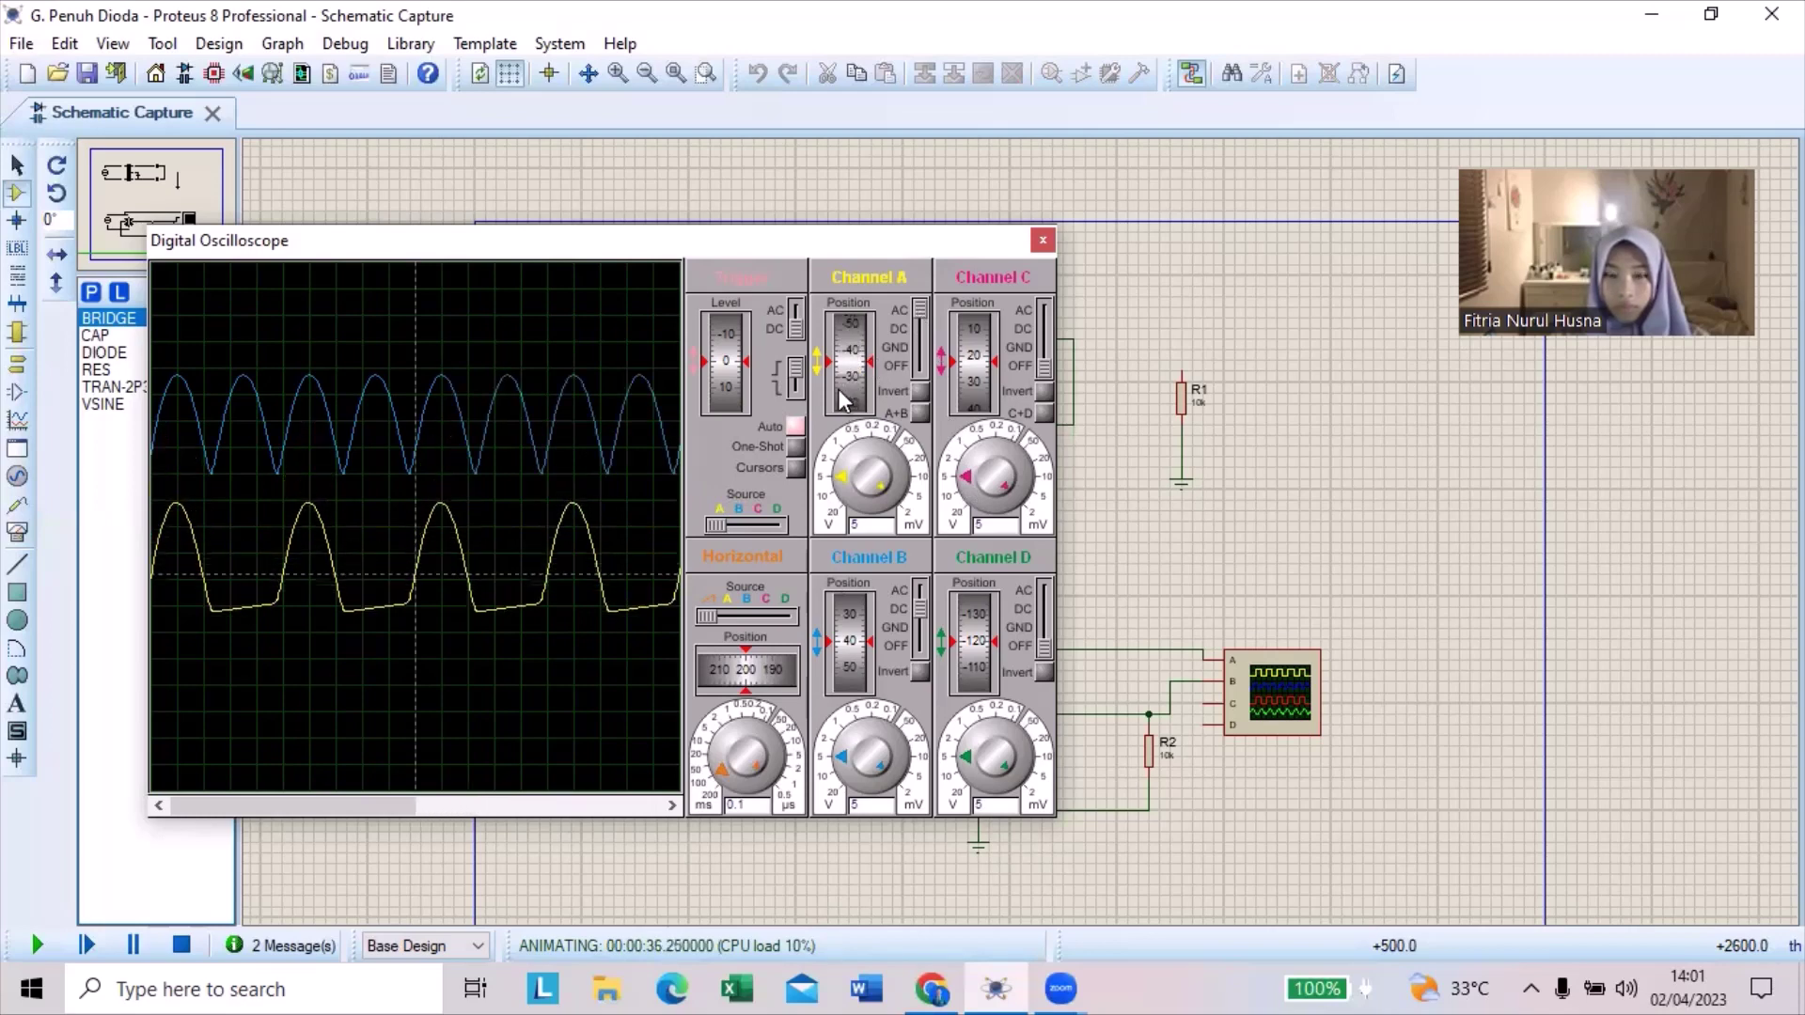
{"action": "left_click_drag", "start_coordinate": [851, 634], "coordinate": [847, 720]}
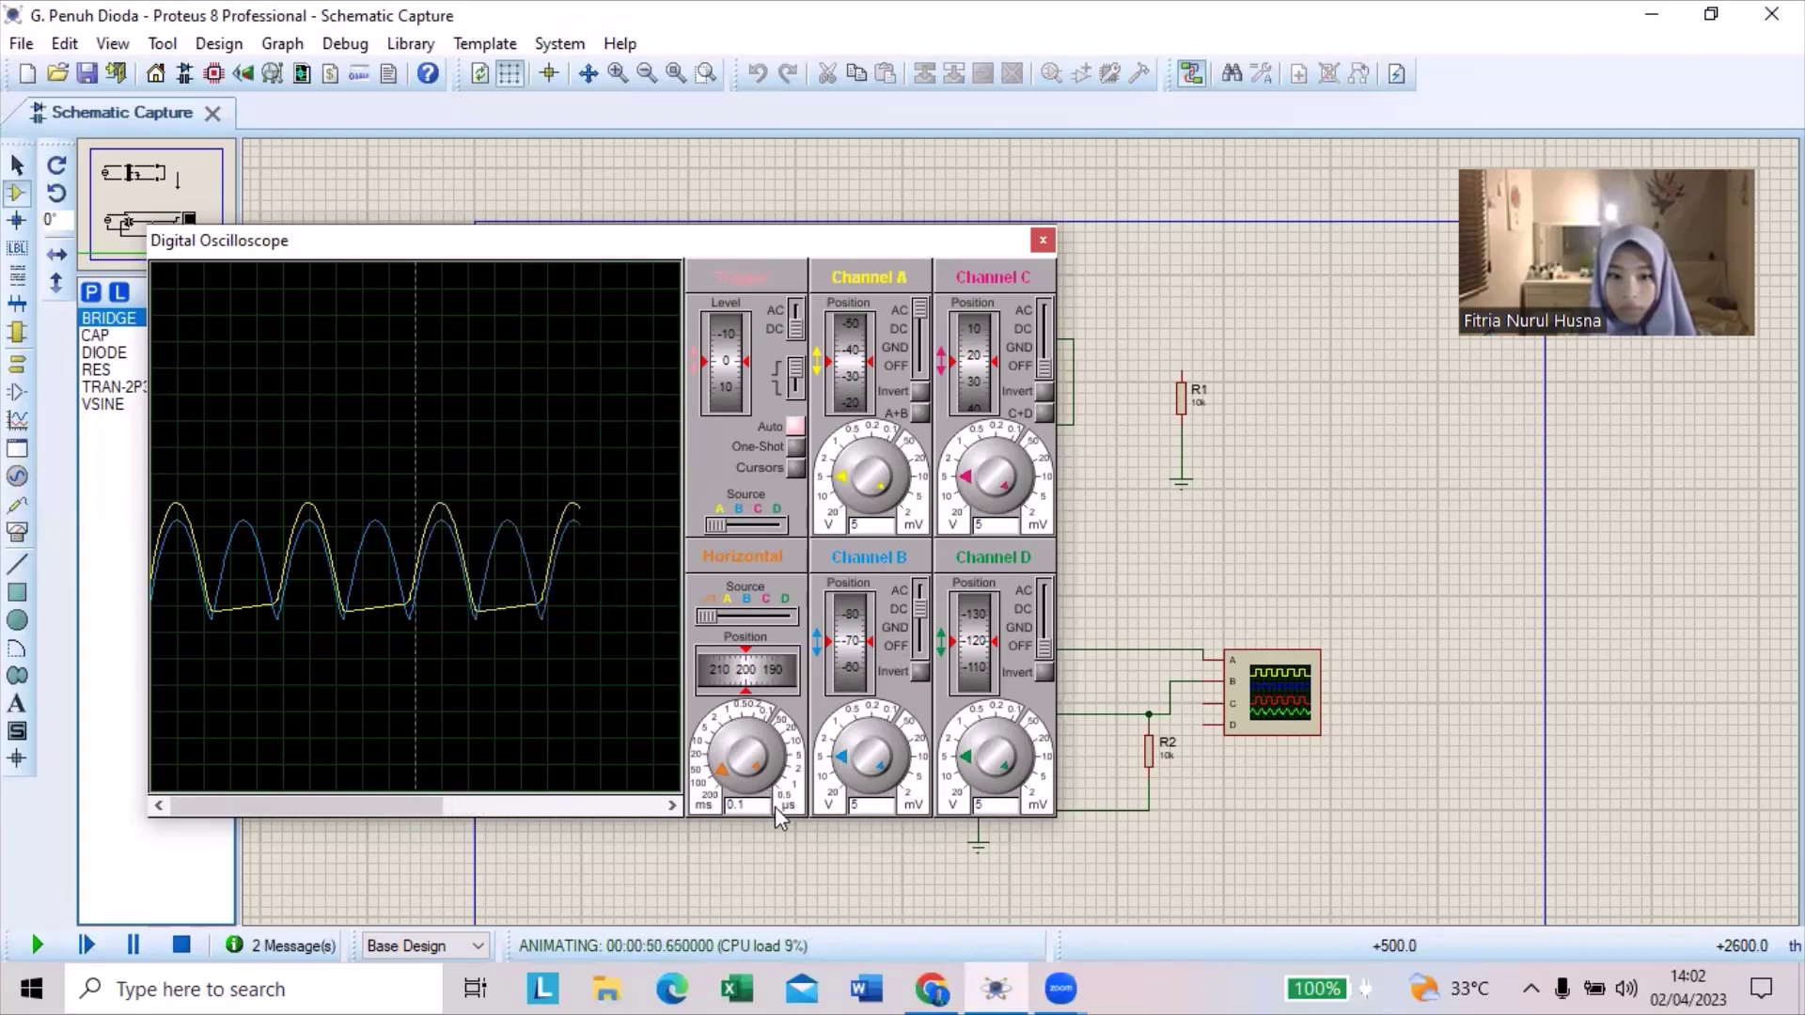
{"action": "left_click", "coordinate": [184, 946]}
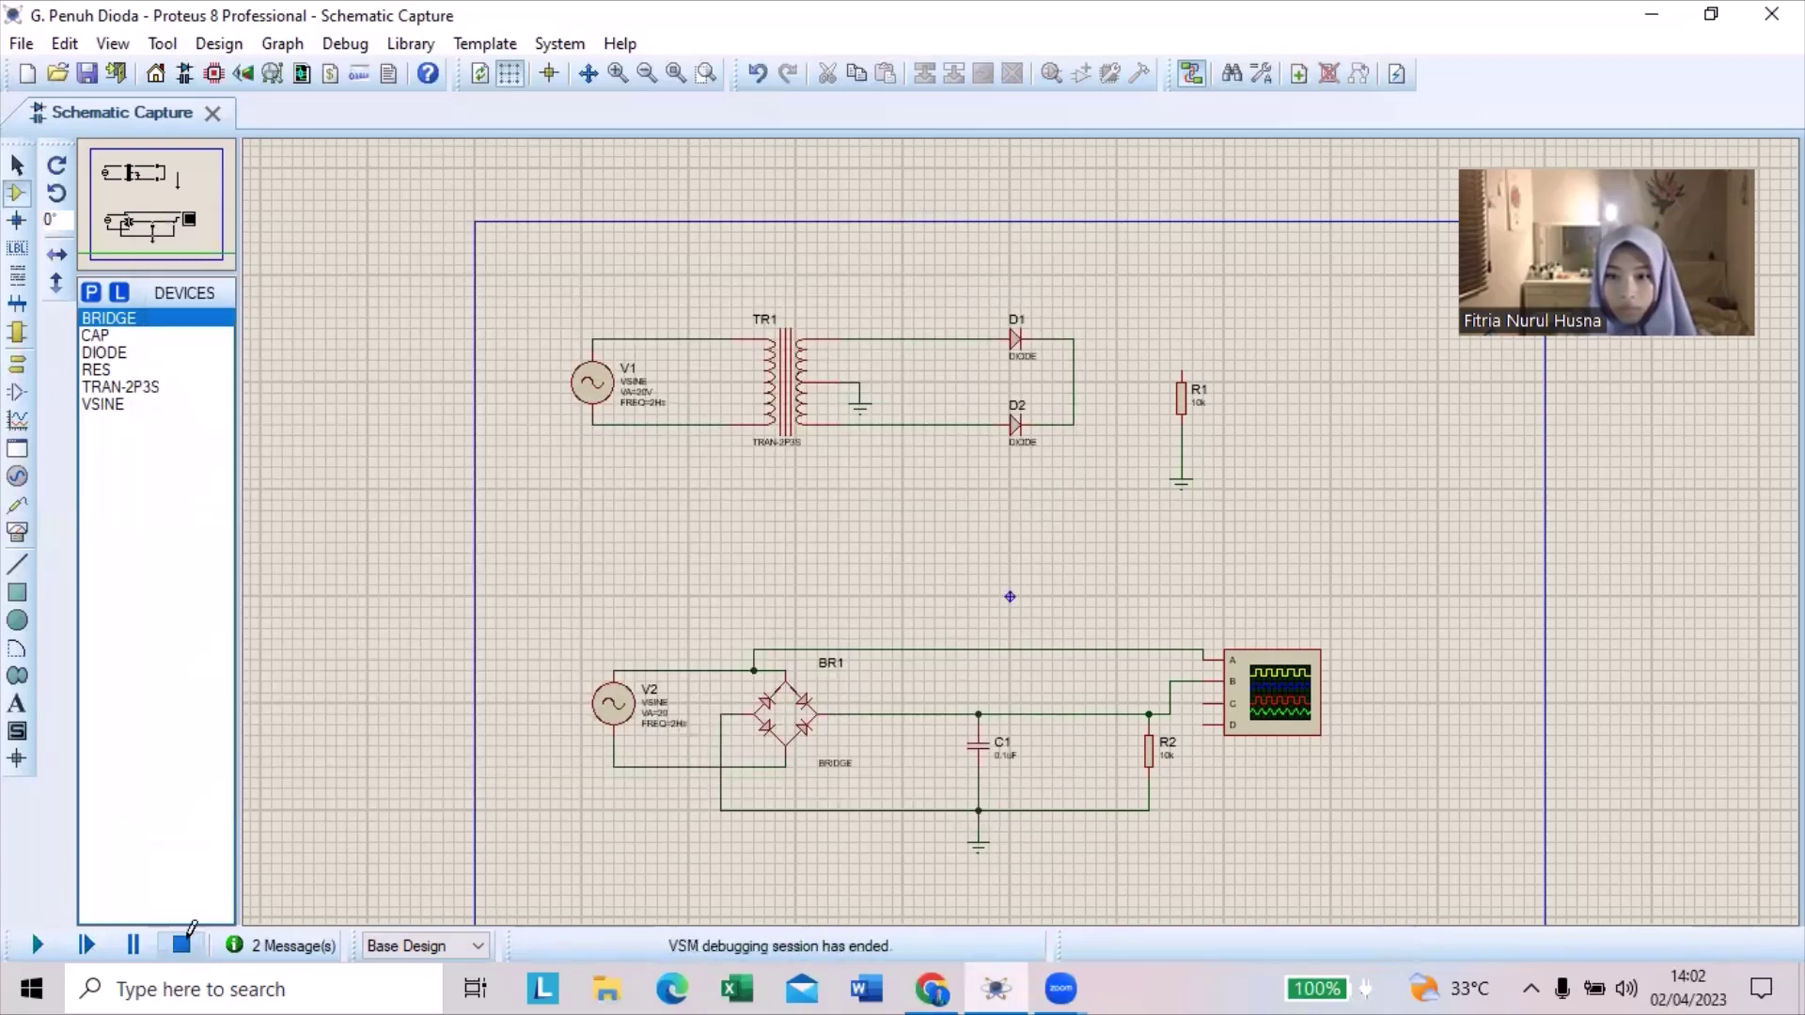